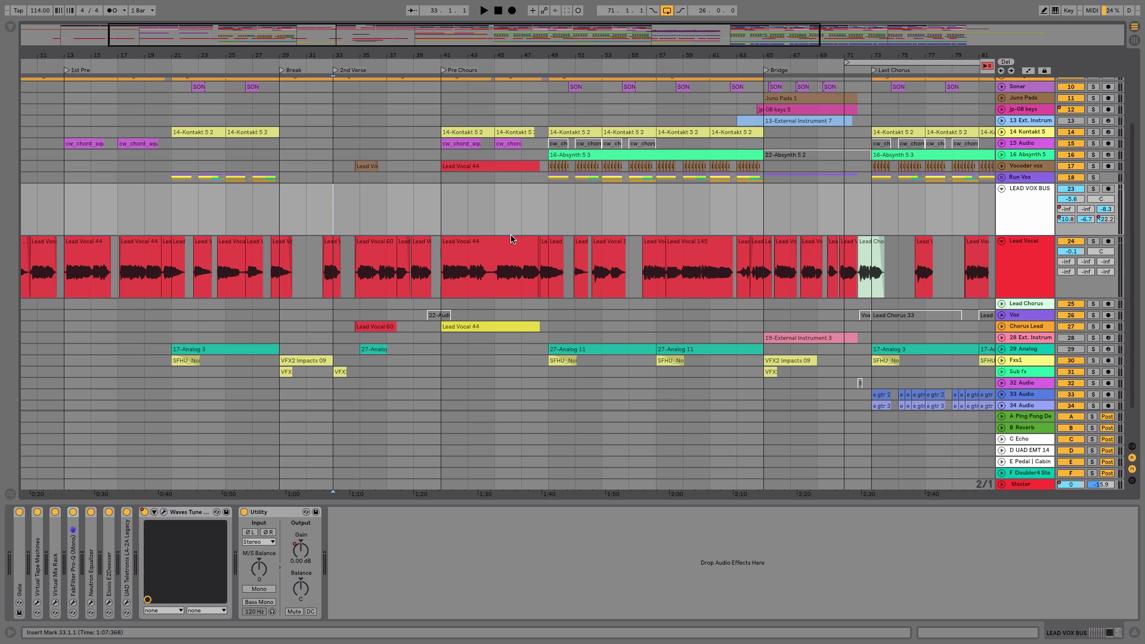
# - Play the full arrangement from the 2nd Verse at bar 33 into the chorus, then stop around bar 53
pyautogui.scroll(3, 515, 214)
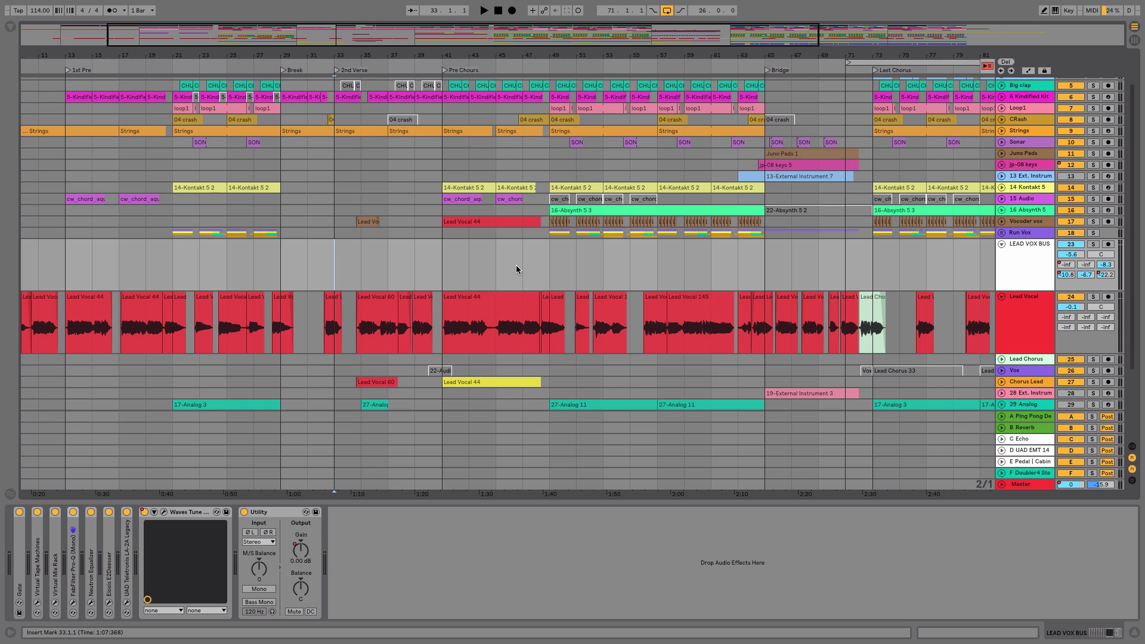
pyautogui.press('space')
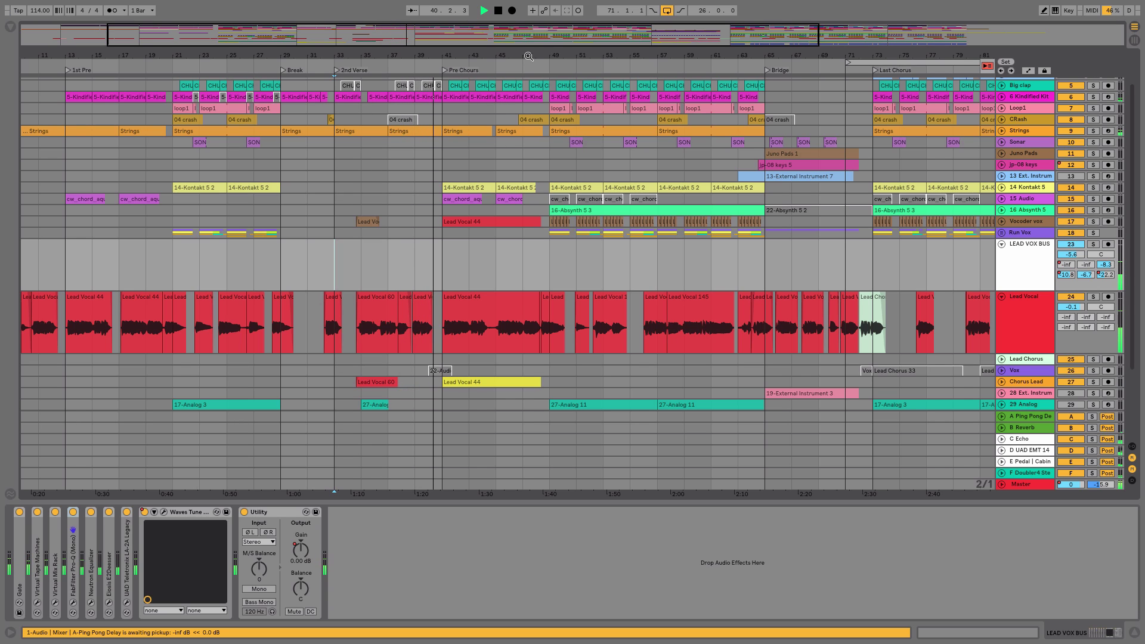
pyautogui.moveTo(529, 56); pyautogui.dragTo(536, 57)
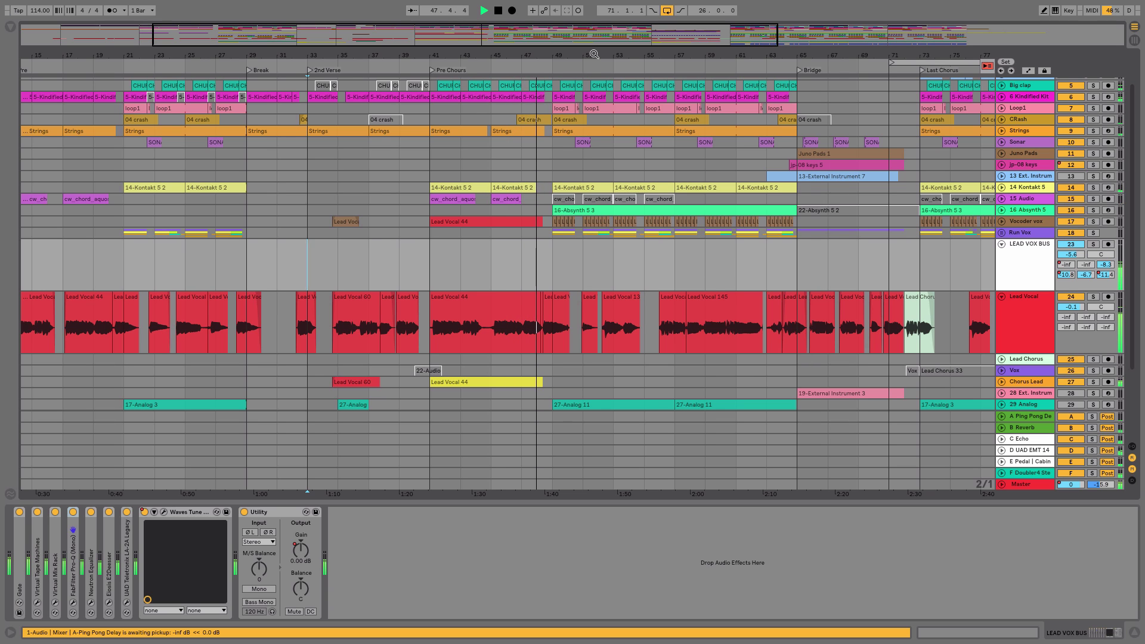
pyautogui.moveTo(596, 44); pyautogui.dragTo(594, 54)
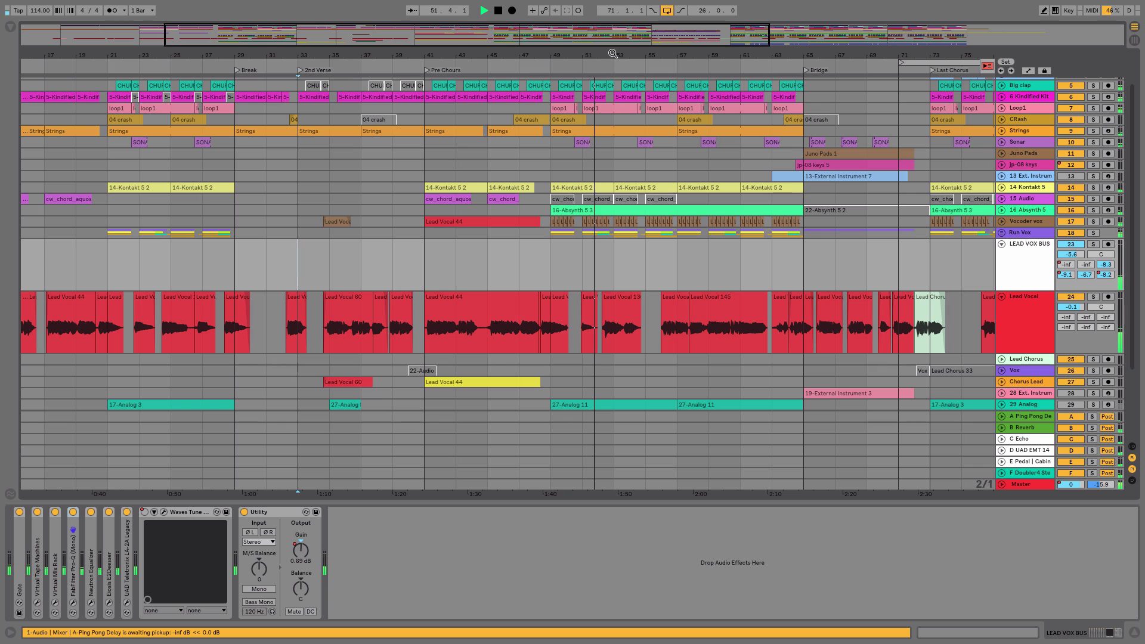
pyautogui.moveTo(613, 54)
pyautogui.mouseDown()
pyautogui.moveTo(613, 73)
pyautogui.moveTo(615, 44)
pyautogui.mouseUp()
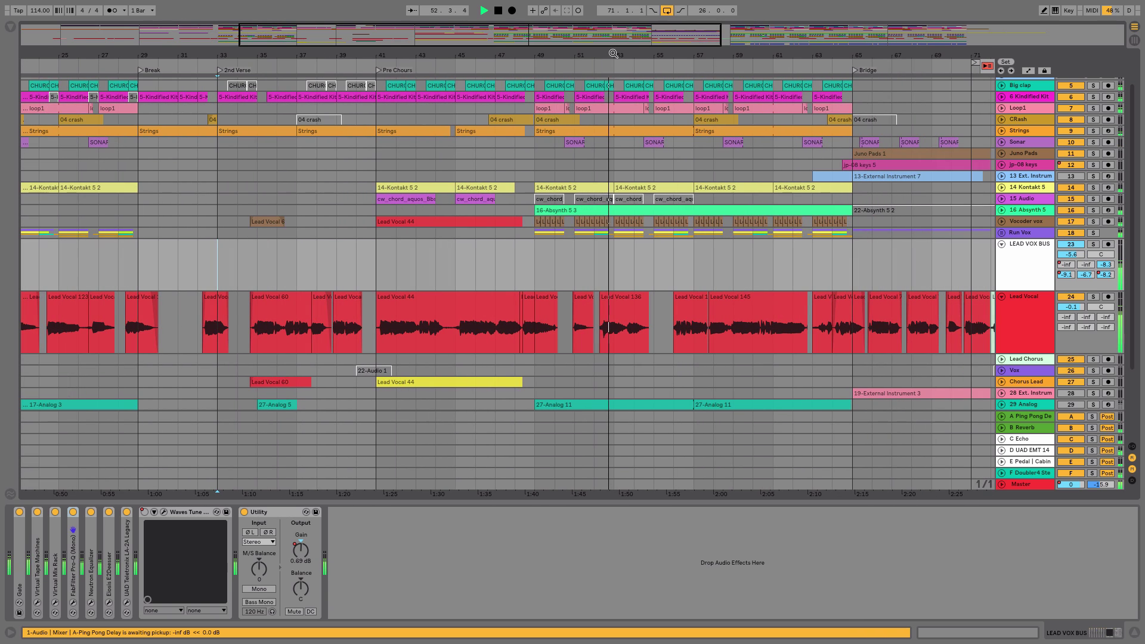
pyautogui.press('space')
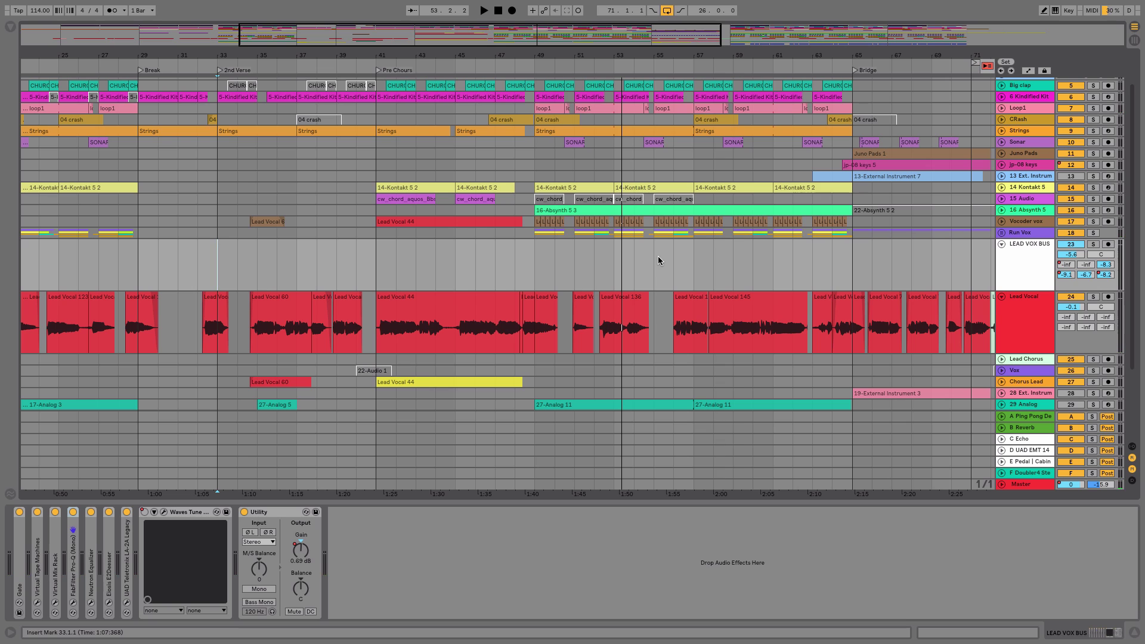
# - Show the LEAD VOX BUS device chain, unfold Gate and Virtual Tape Machines, and open the tape plug-in's window higher over the arrangement
pyautogui.click(1019, 268)
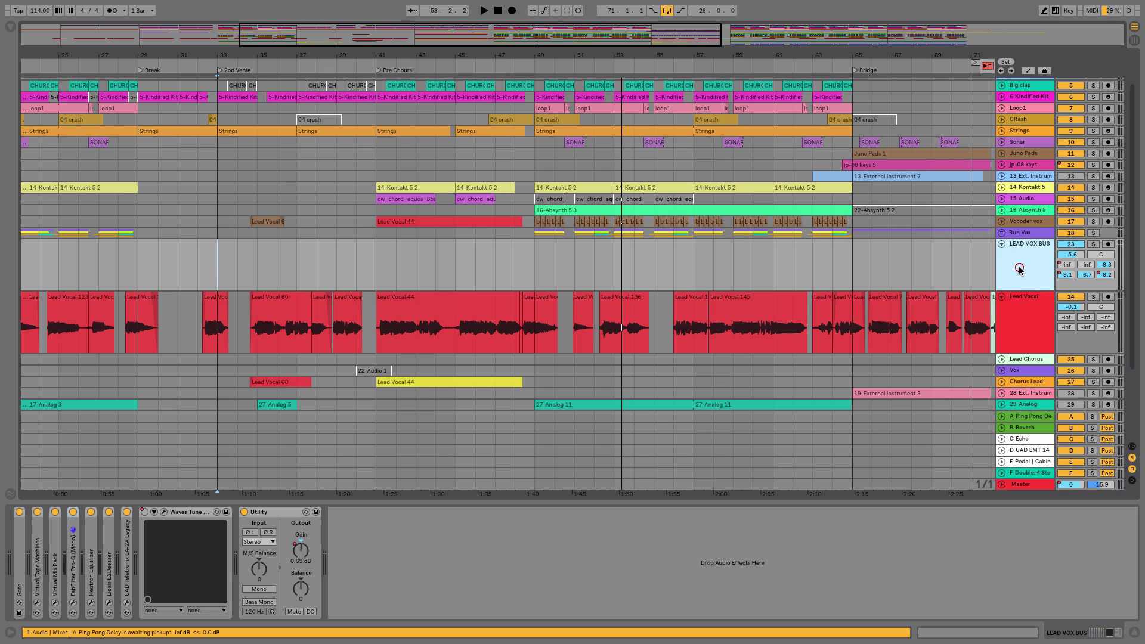
pyautogui.doubleClick(18, 569)
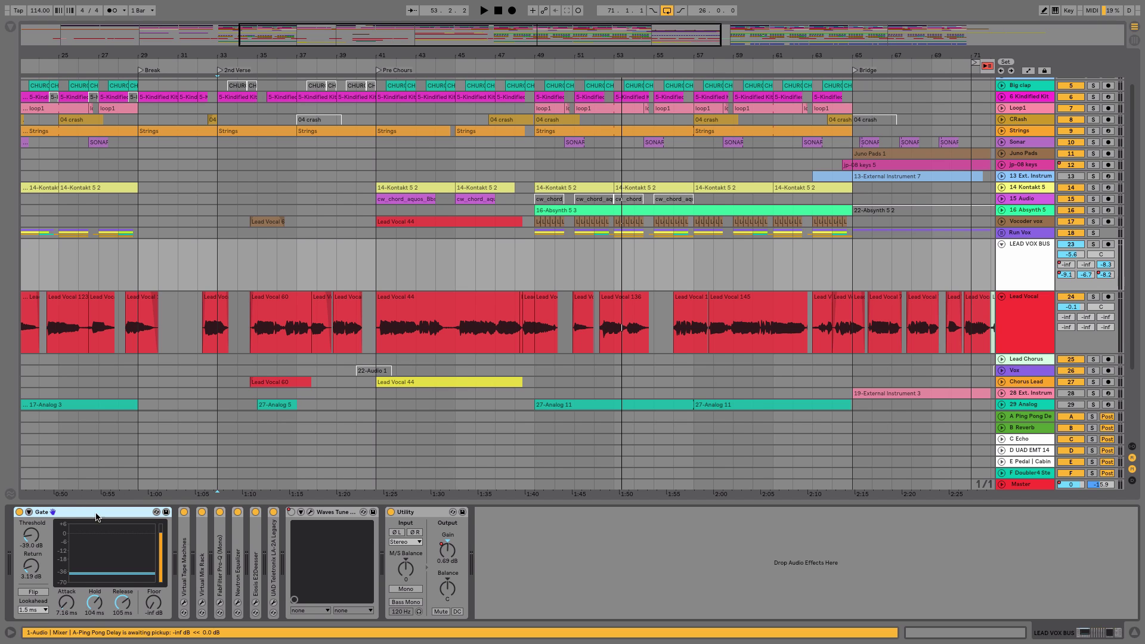
pyautogui.doubleClick(185, 551)
pyautogui.click(203, 512)
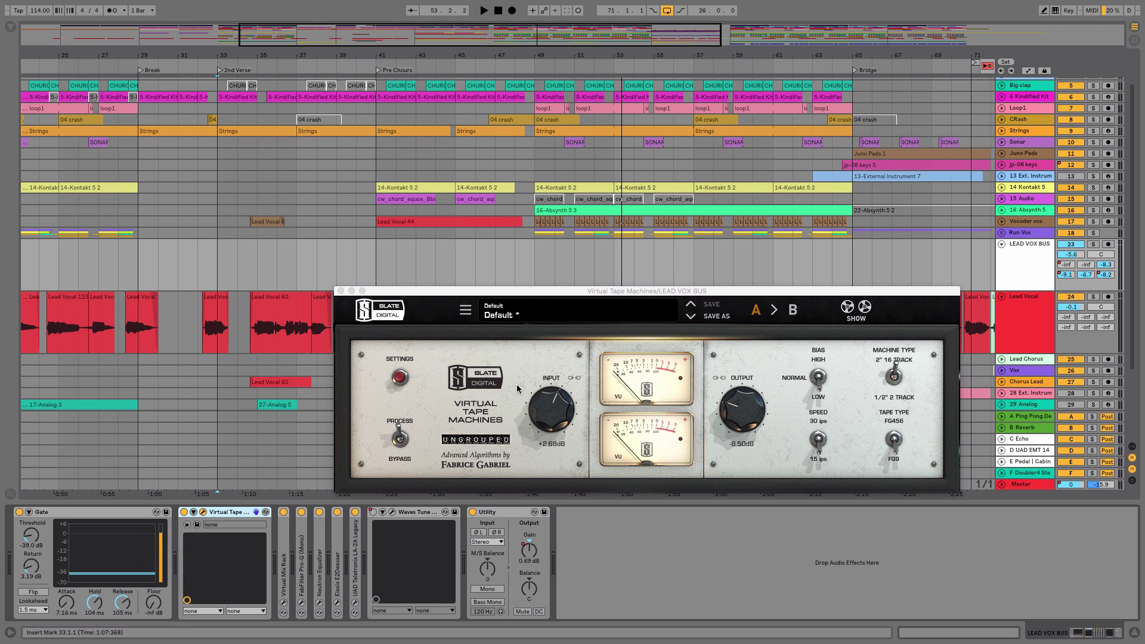
pyautogui.moveTo(560, 291); pyautogui.dragTo(442, 106)
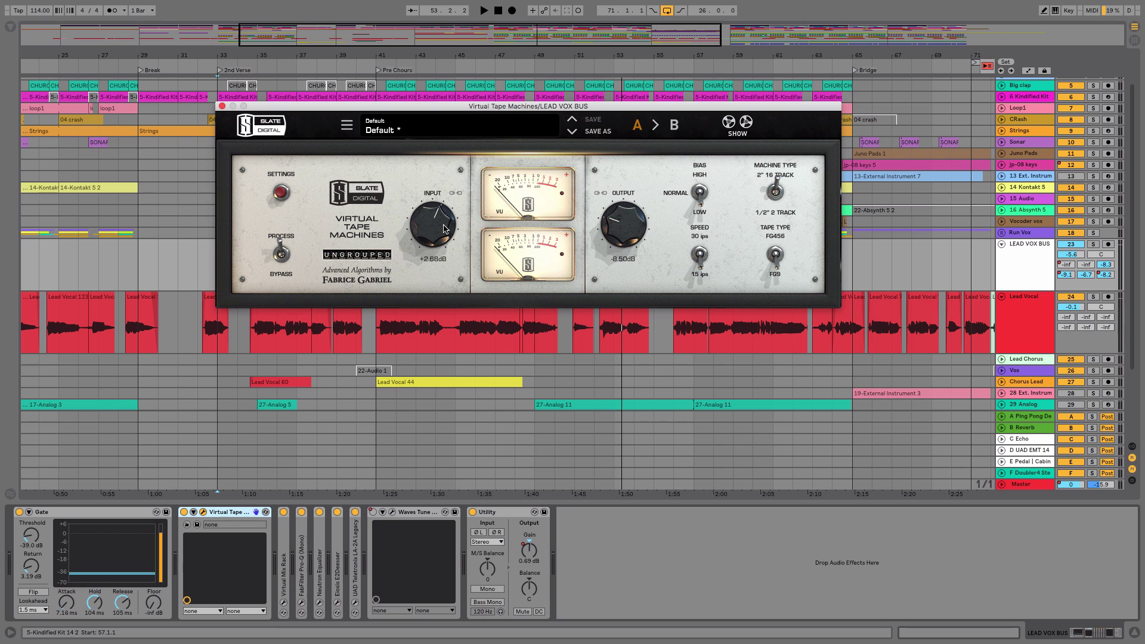
# - Solo LEAD VOX BUS, play it with the Virtual Tape Machines input raised to about +15.7 dB, and lower the input before closing the plug-in
pyautogui.click(1093, 244)
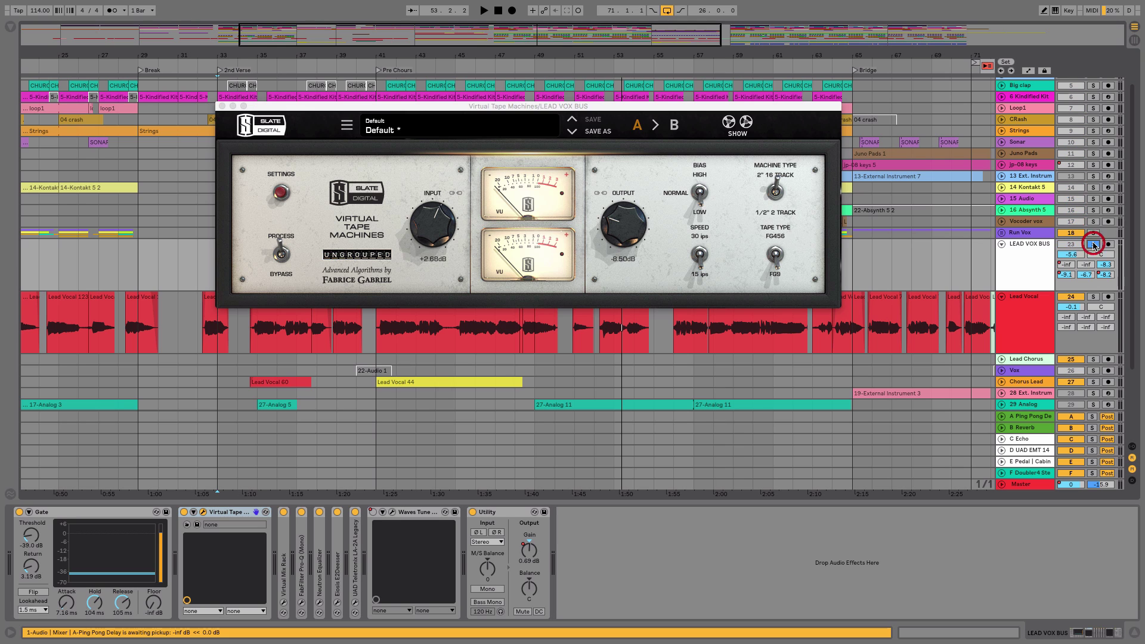
pyautogui.moveTo(424, 232); pyautogui.dragTo(437, 198)
pyautogui.press('space')
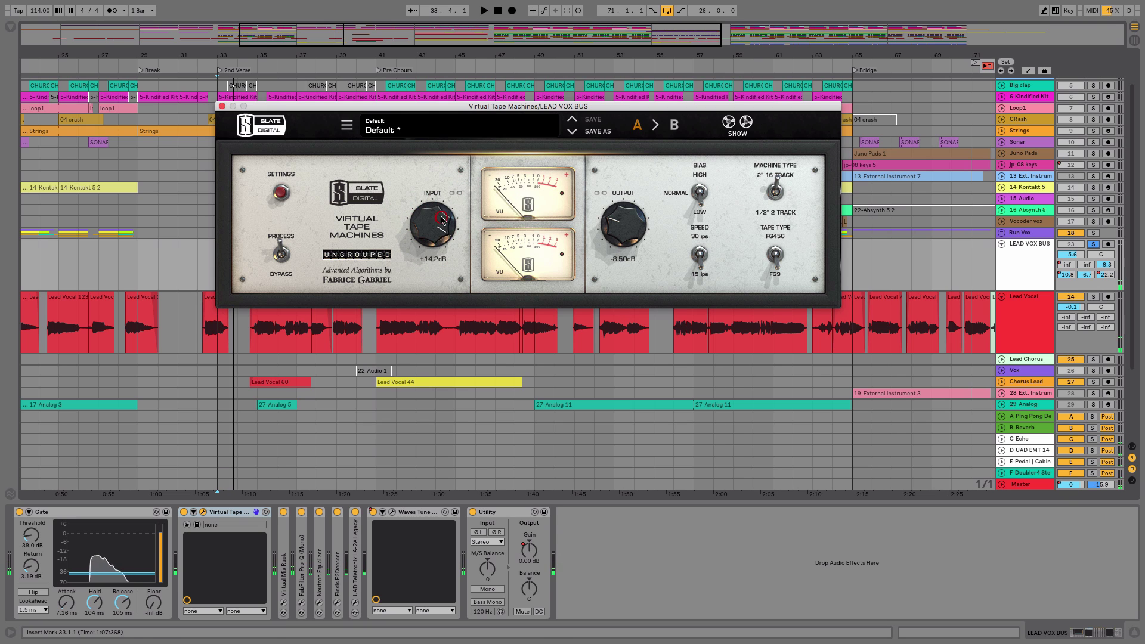
pyautogui.scroll(3, 442, 227)
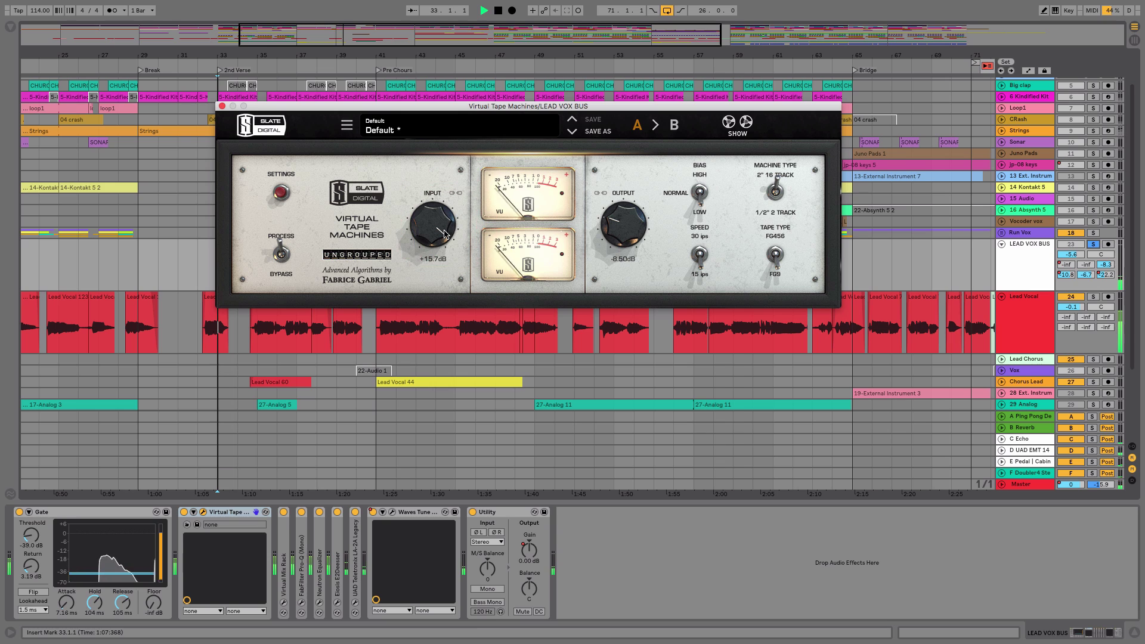
pyautogui.press('space')
pyautogui.moveTo(444, 231); pyautogui.dragTo(440, 279)
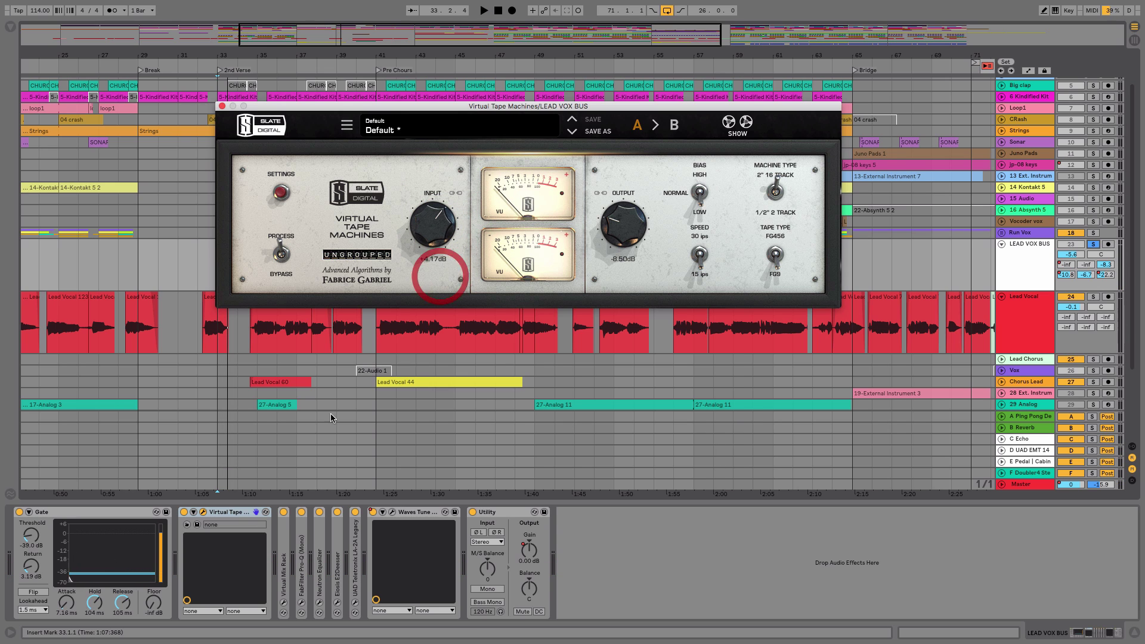
pyautogui.click(222, 106)
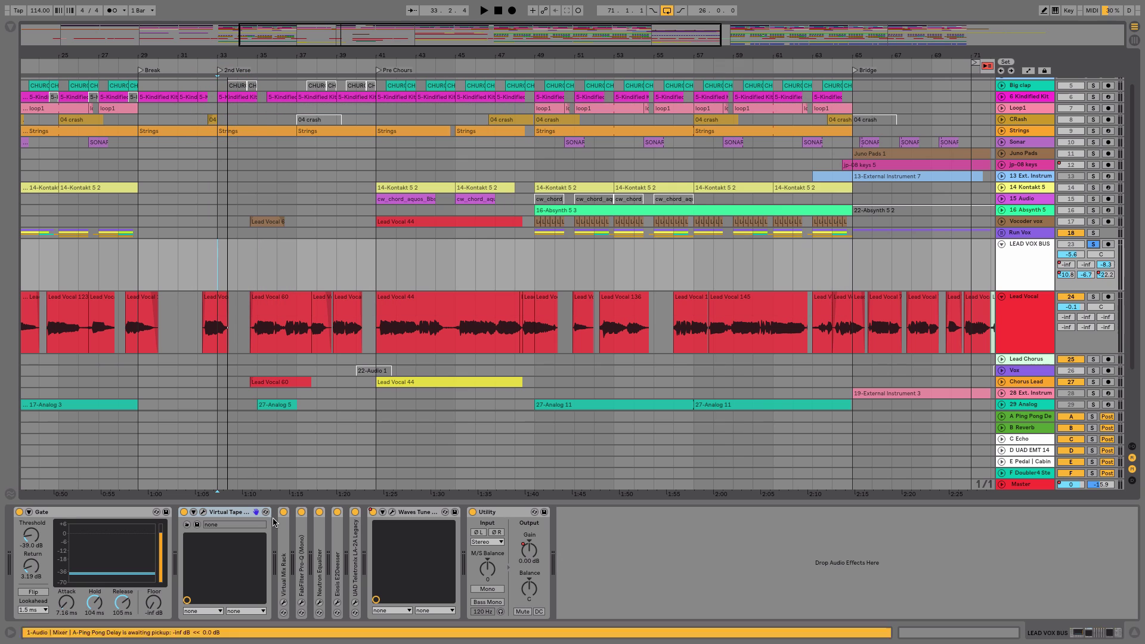
# - Open Virtual Mix Rack and set the Virtual Channel's linked input to about +3.67 dB while playing the vocal, closing the plug-in at the end
pyautogui.doubleClick(282, 540)
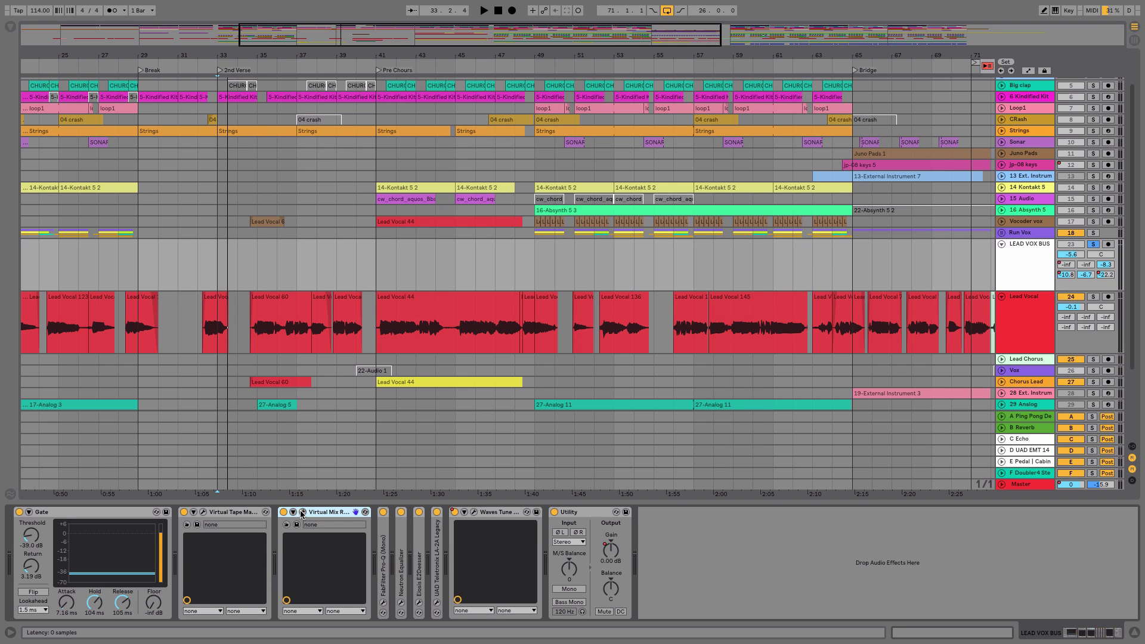
pyautogui.click(302, 514)
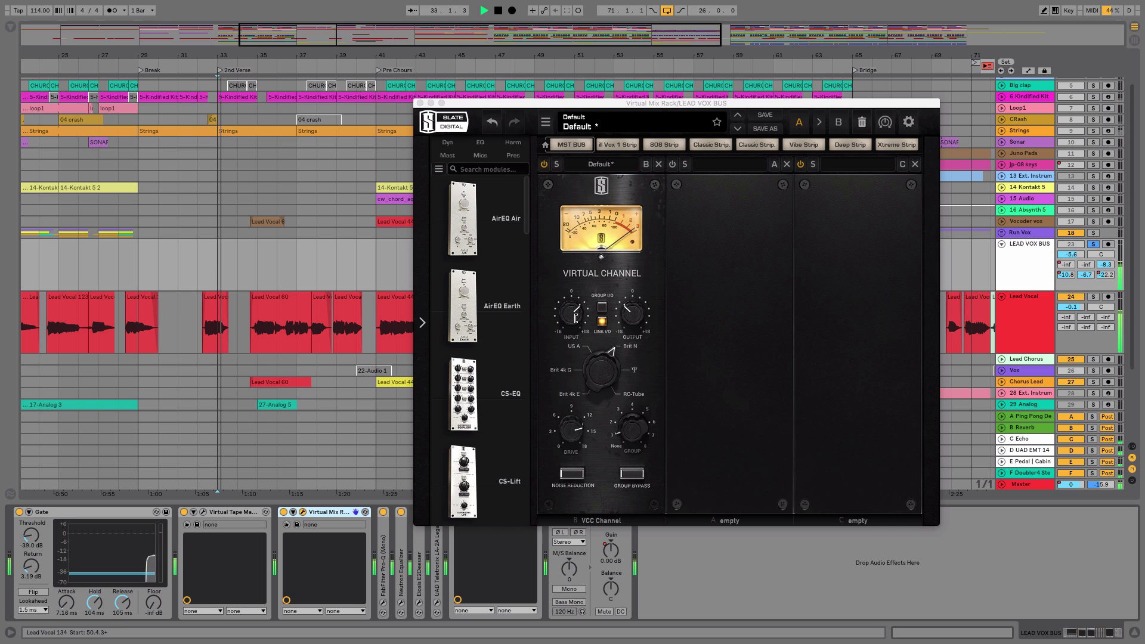
pyautogui.moveTo(575, 322); pyautogui.dragTo(602, 311)
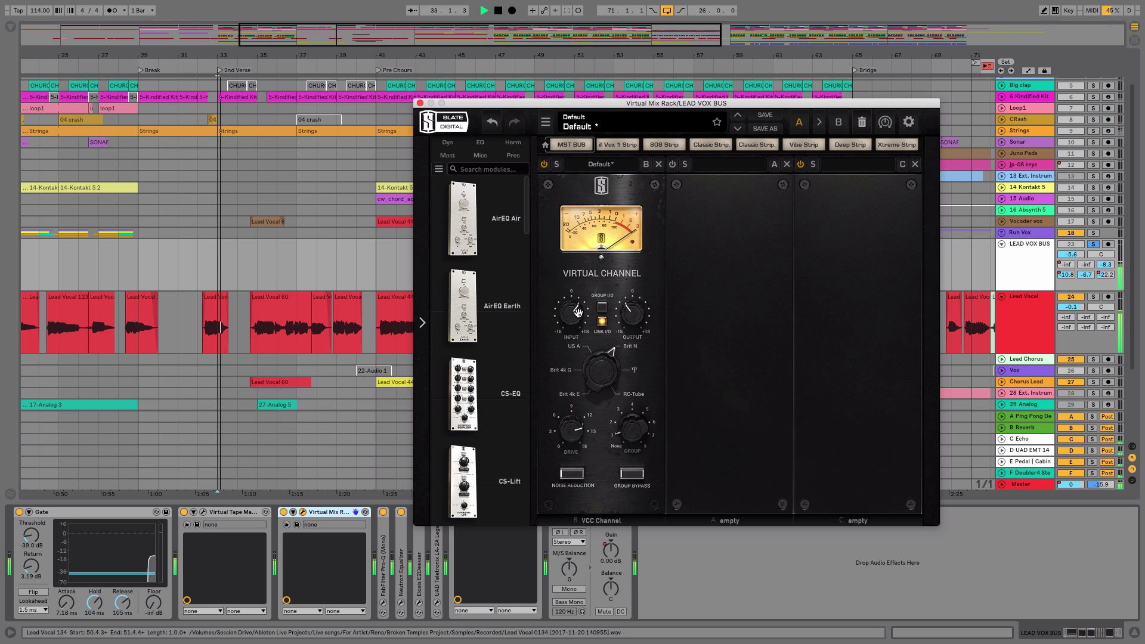
pyautogui.moveTo(580, 313); pyautogui.dragTo(572, 321)
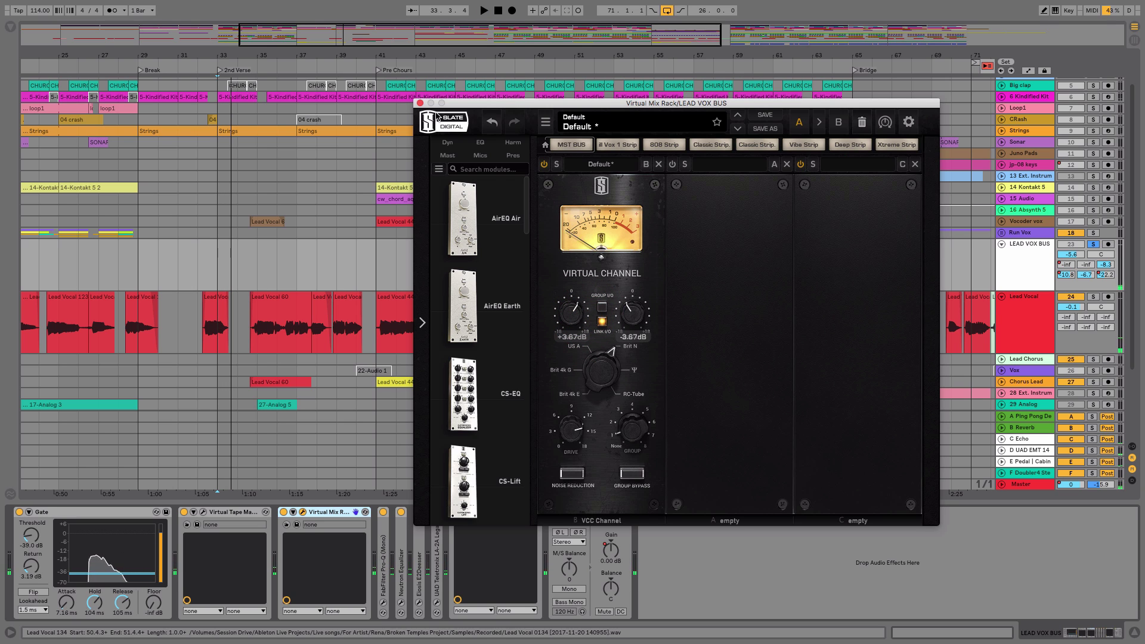
pyautogui.click(420, 103)
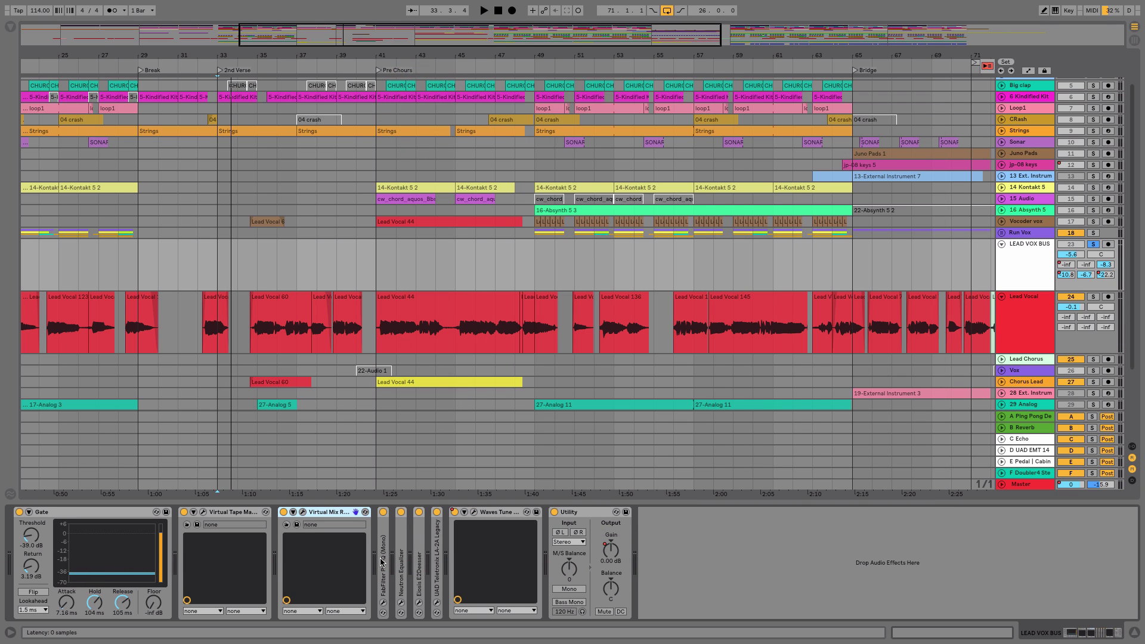
# - Fold the Virtual Mix Rack, Virtual Tape Machines and Gate devices, and open the unfolded FabFilter Pro-Q's window
pyautogui.doubleClick(342, 514)
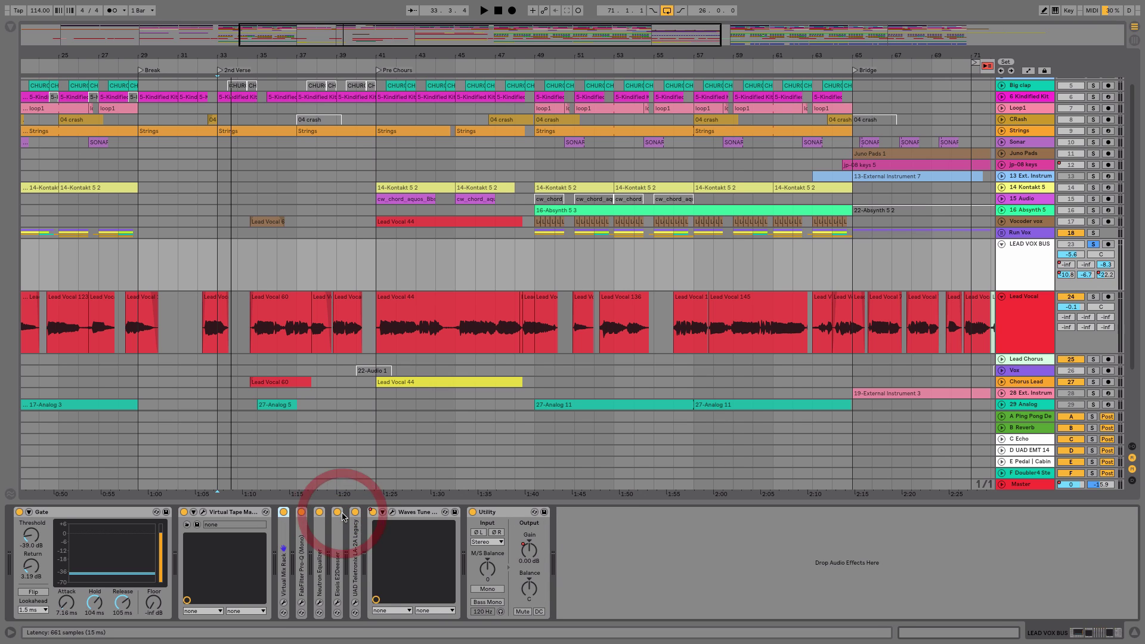
pyautogui.doubleClick(301, 534)
pyautogui.doubleClick(229, 511)
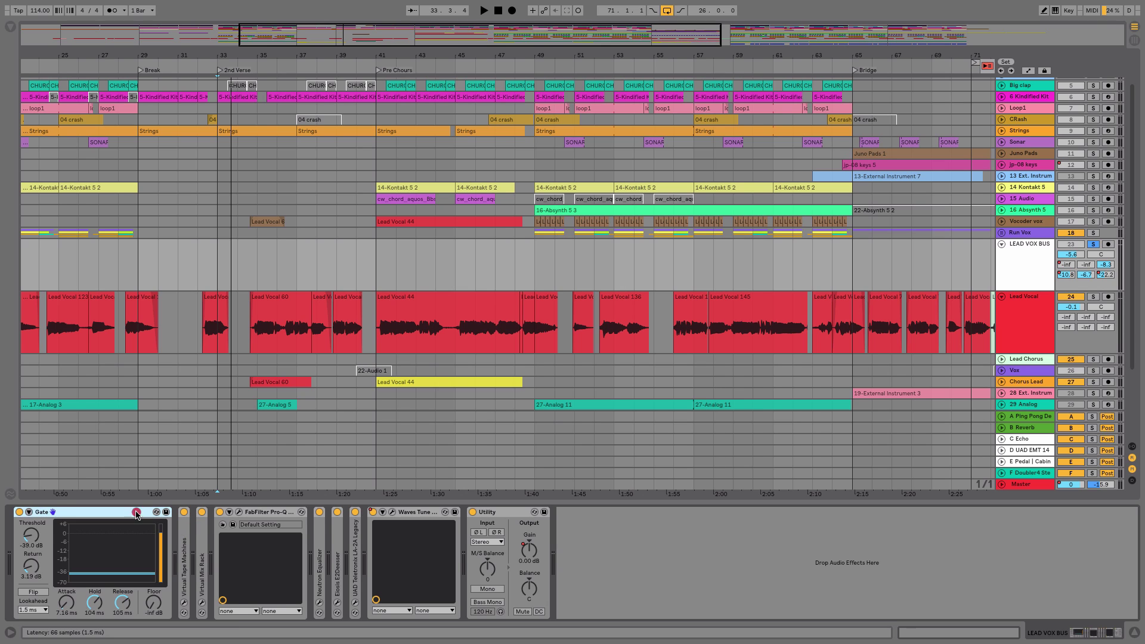
pyautogui.doubleClick(136, 512)
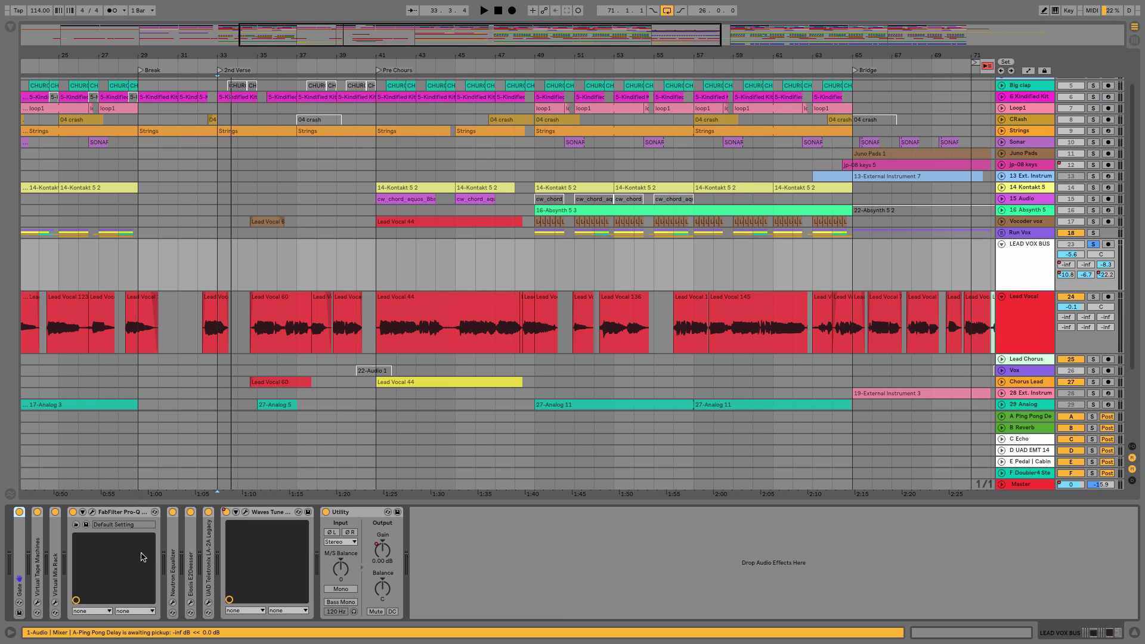
pyautogui.click(92, 512)
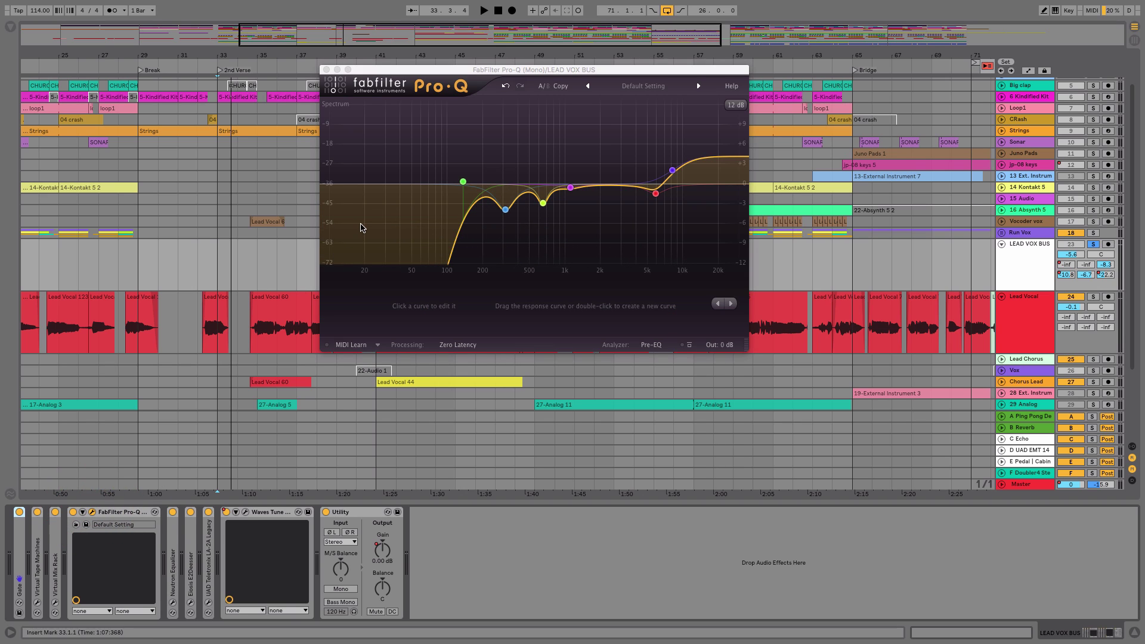
# - Audition the soloed vocal through Pro-Q while inspecting the 136 Hz low cut and the high shelf, with the window clear of the verse clips
pyautogui.press('space')
pyautogui.press('space')
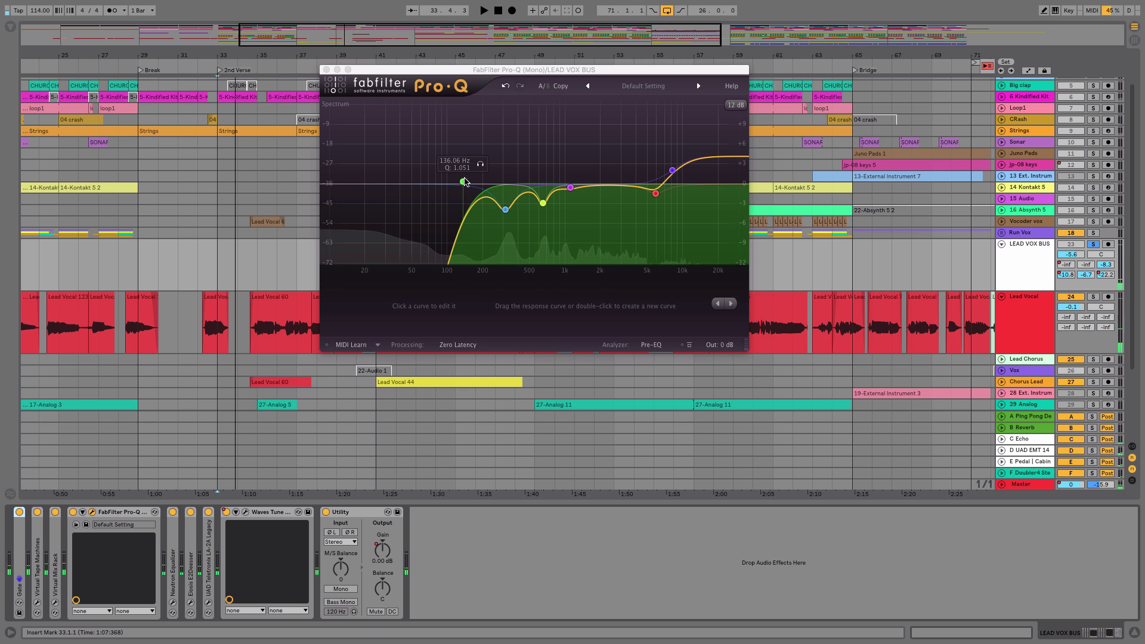
pyautogui.click(463, 181)
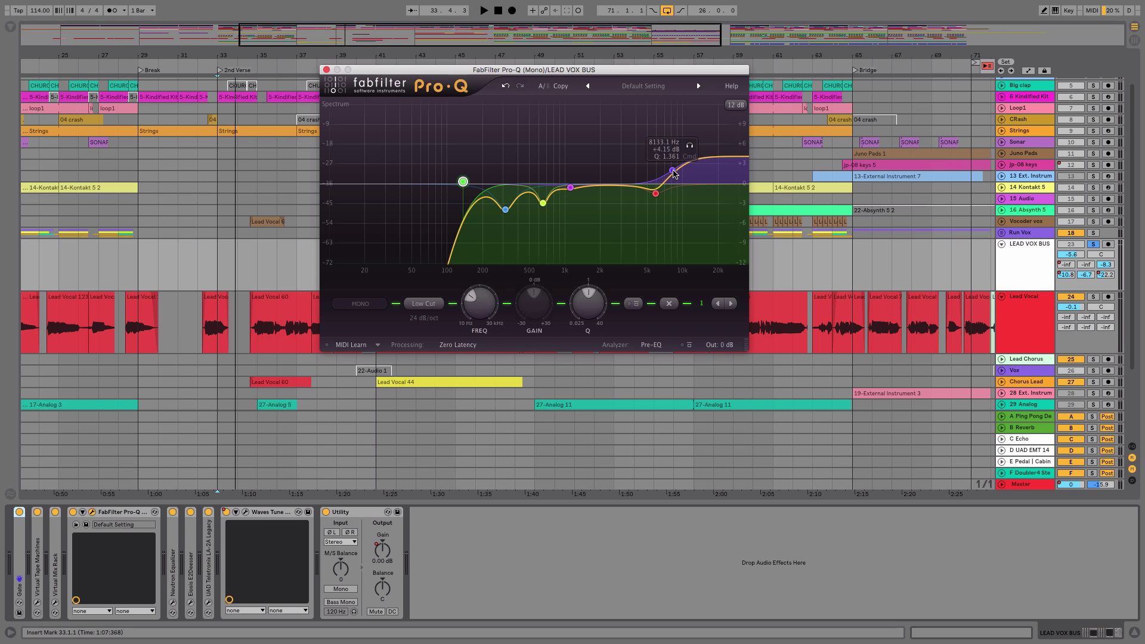
pyautogui.press('space')
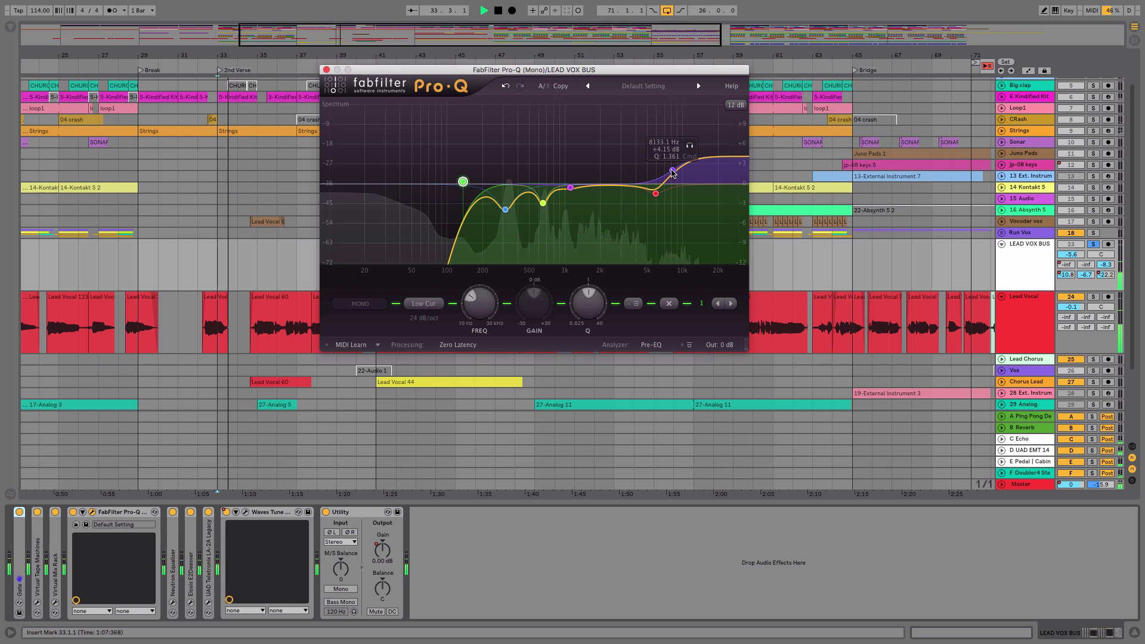
pyautogui.moveTo(560, 76); pyautogui.dragTo(739, 110)
pyautogui.click(663, 107)
pyautogui.press('space')
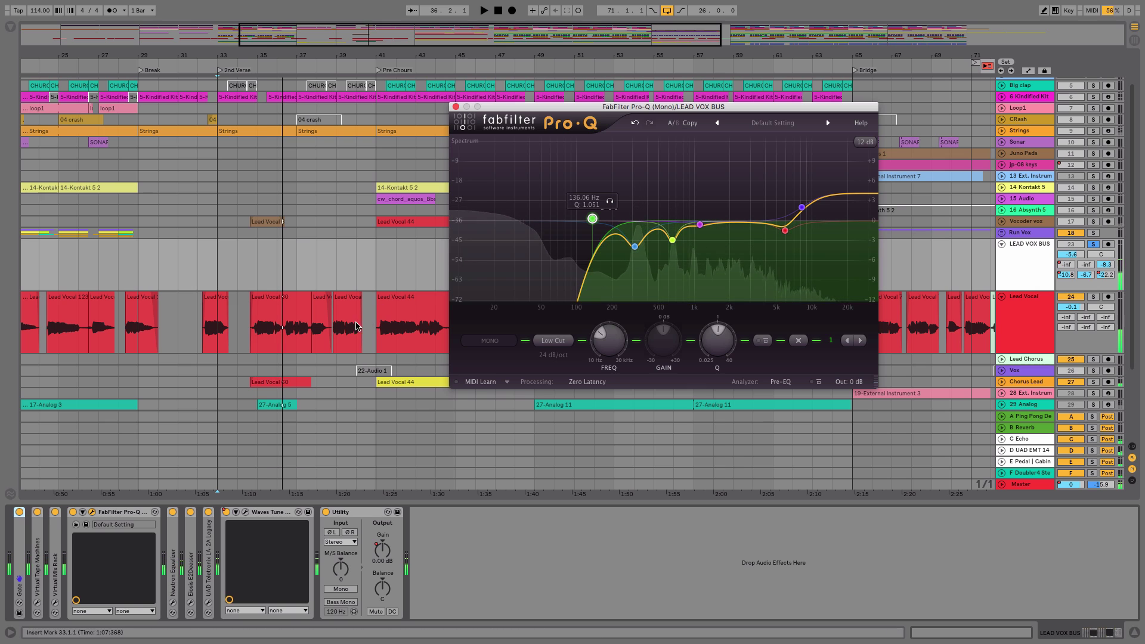
# - Unfold Neutron Equalizer and open its window, closing the FabFilter Pro-Q window
pyautogui.doubleClick(172, 524)
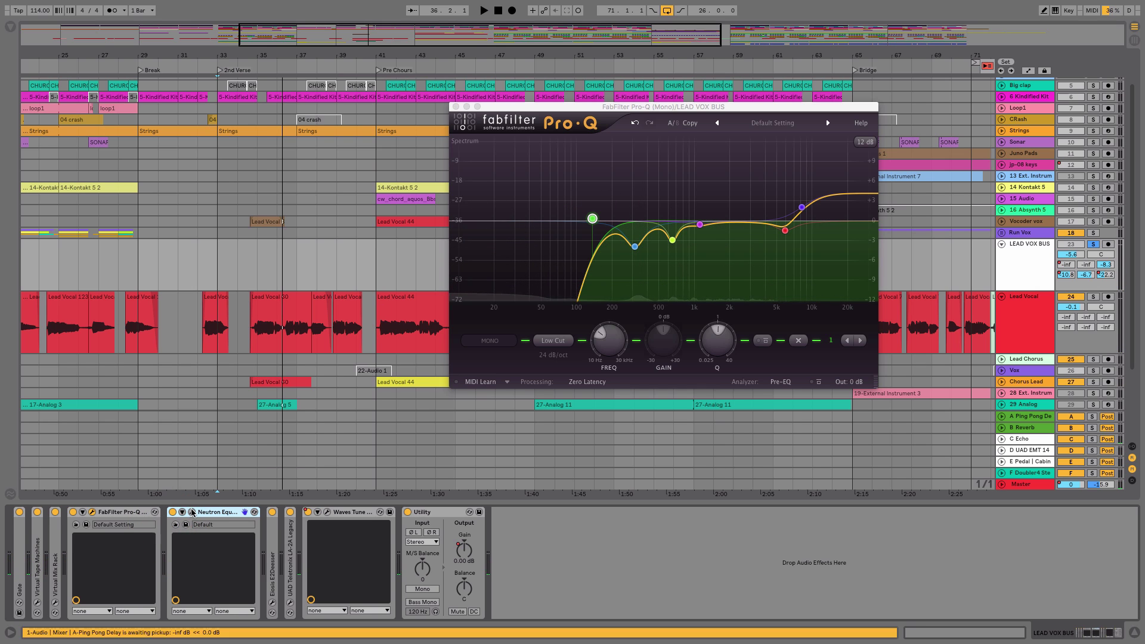
pyautogui.click(192, 511)
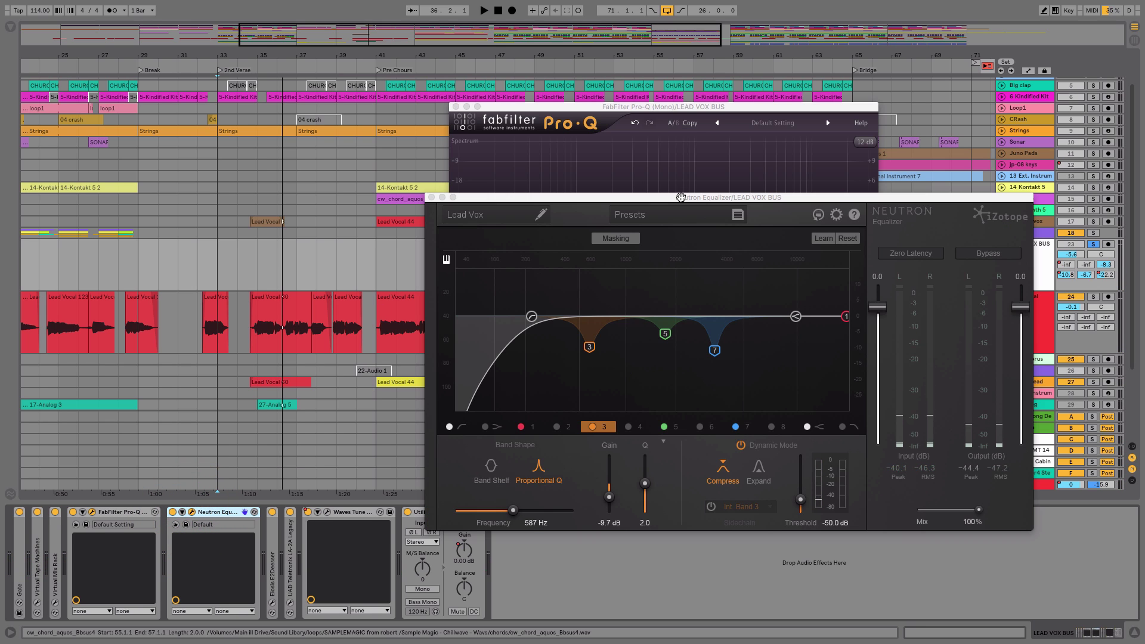
pyautogui.click(455, 106)
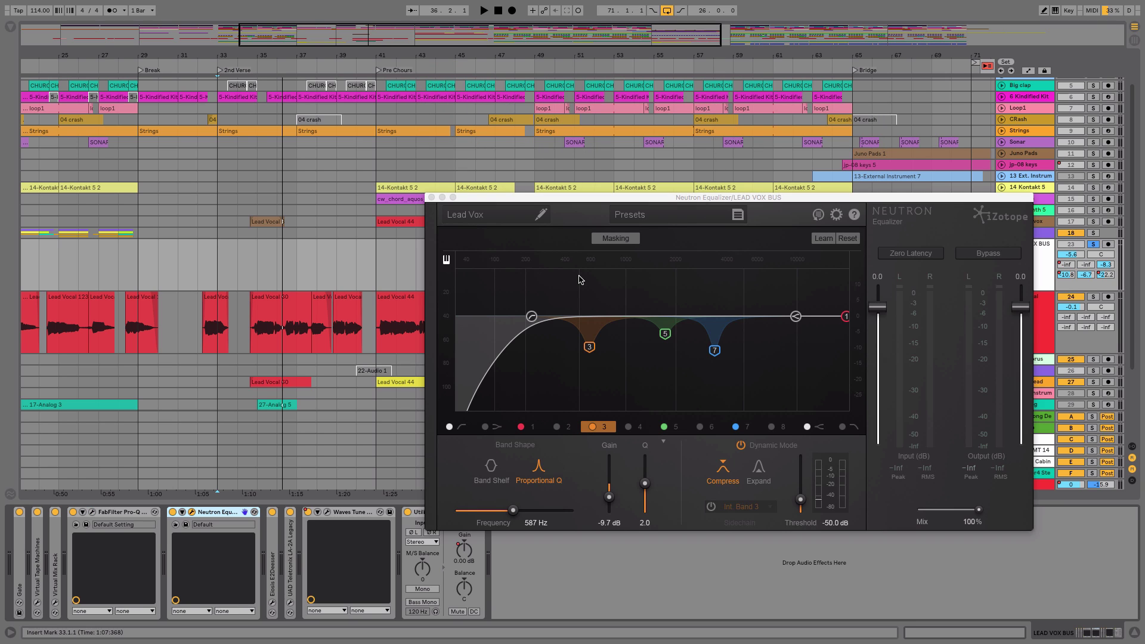
# - Select Neutron's dynamic band 3 and audition the soloed vocal from the Pre Chorus at bar 41 to examine how the bands react
pyautogui.click(590, 349)
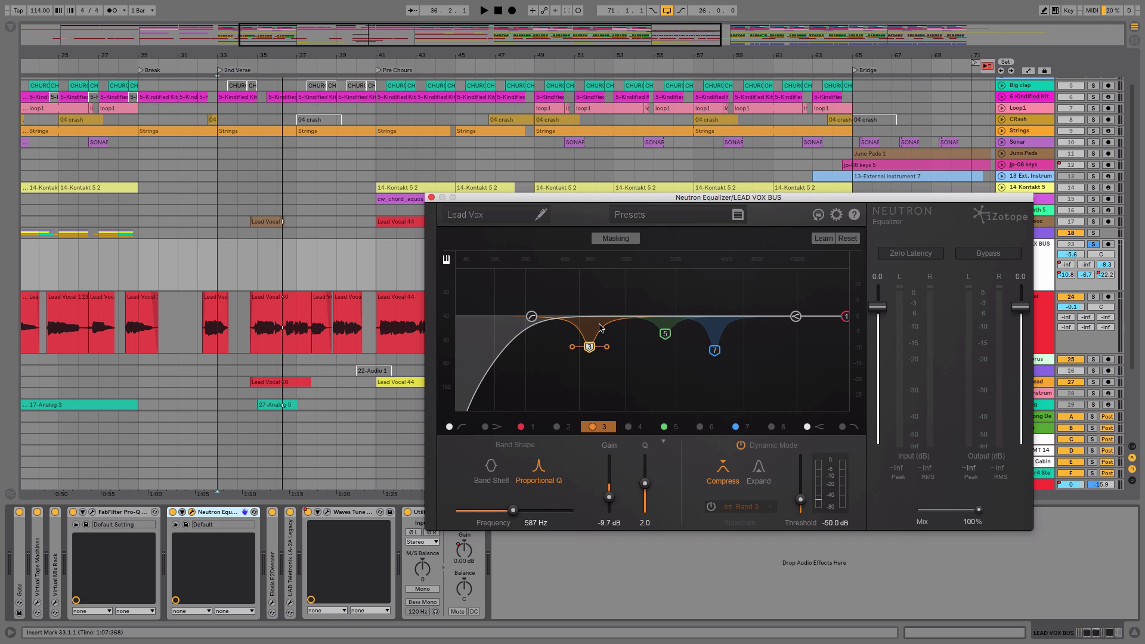
pyautogui.press('space')
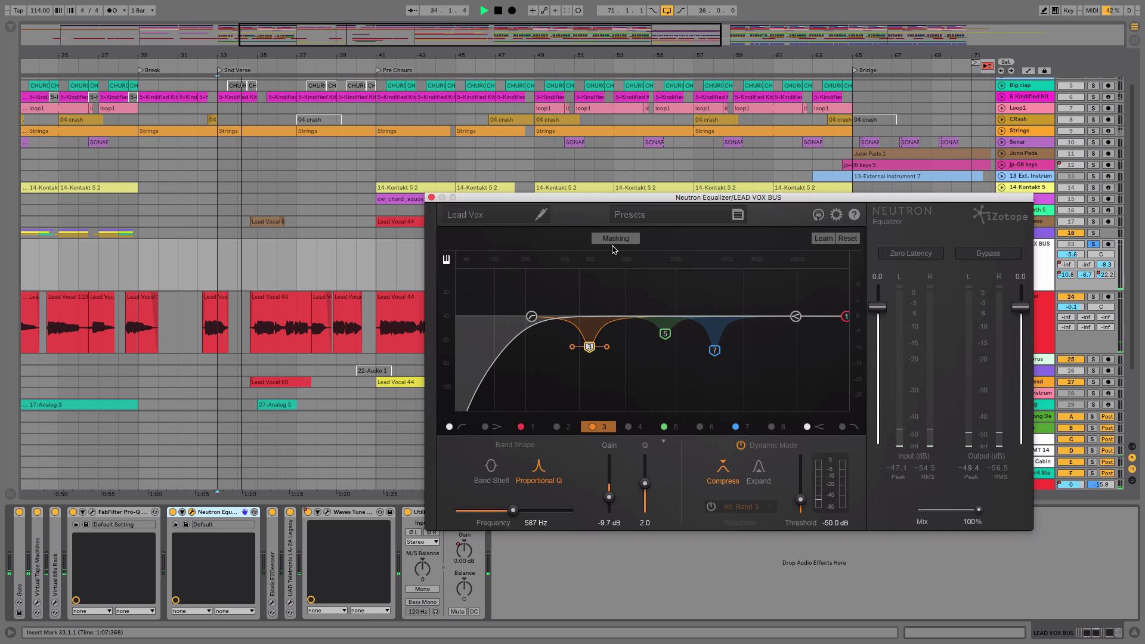
pyautogui.moveTo(614, 198); pyautogui.dragTo(666, 198)
pyautogui.click(376, 273)
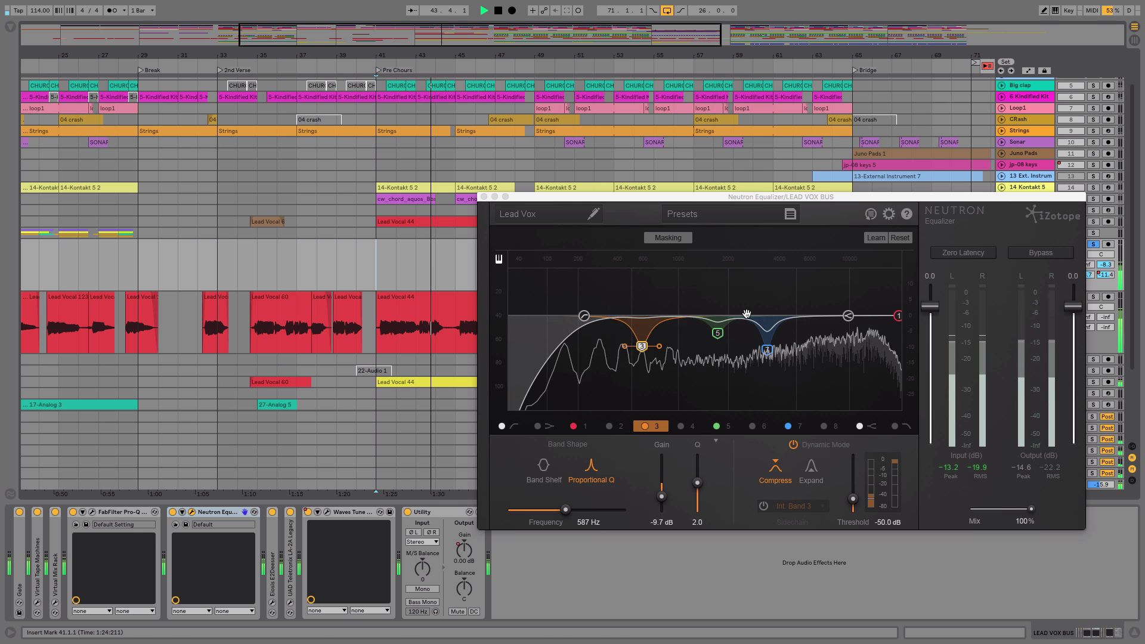
pyautogui.press('space')
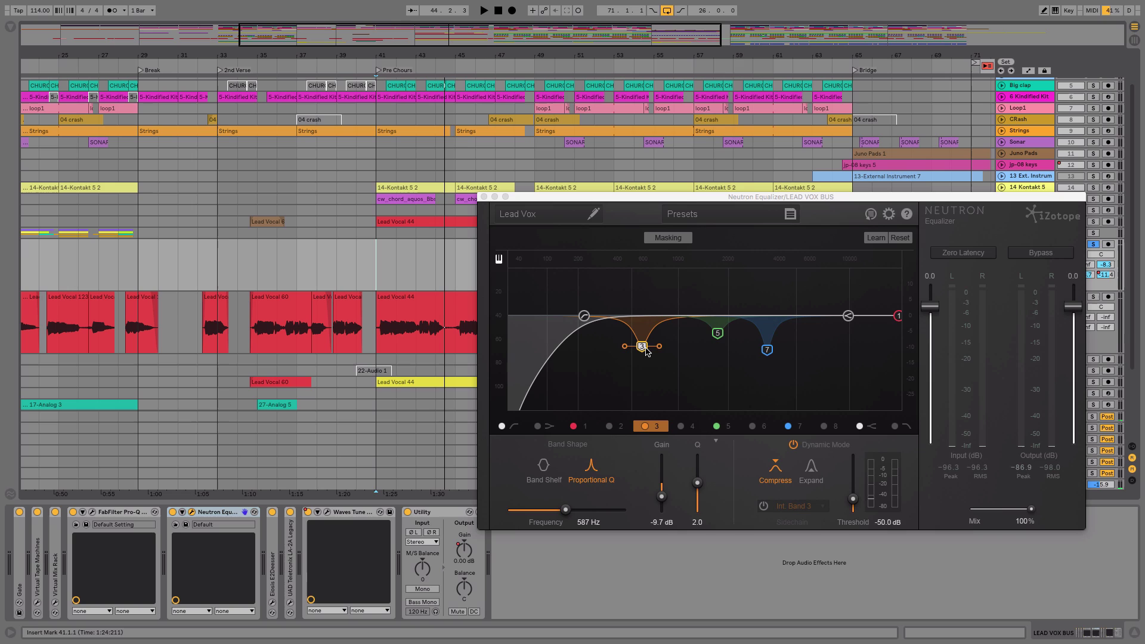
# - Examine Neutron's dynamic bands 5 and 7, selecting the narrow band 7 cut at 3385 Hz
pyautogui.click(718, 332)
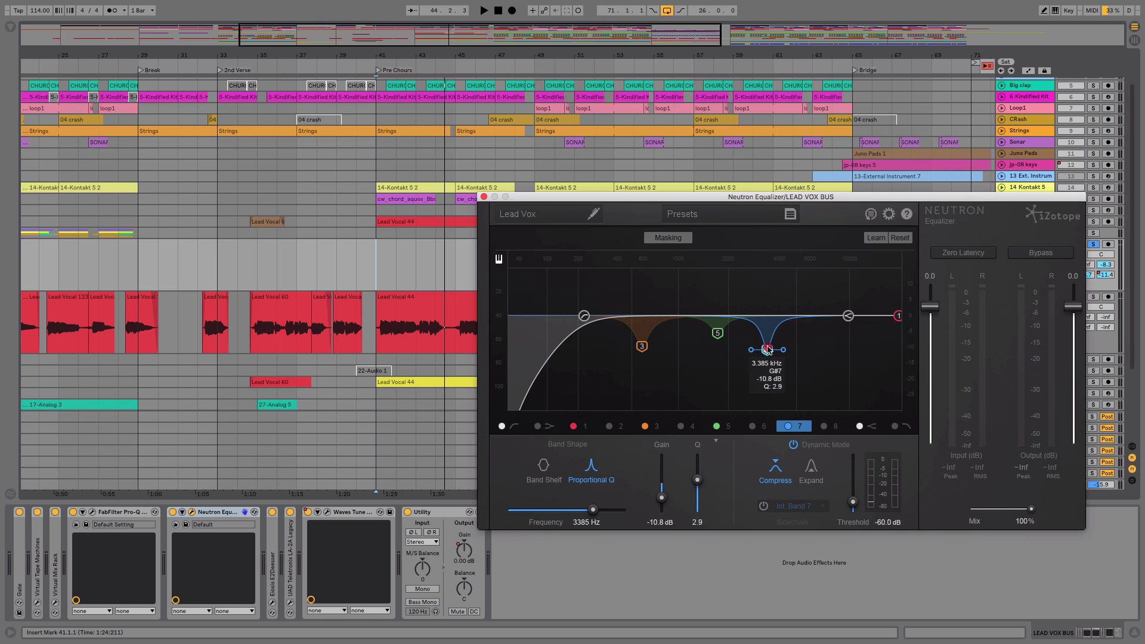
pyautogui.click(767, 350)
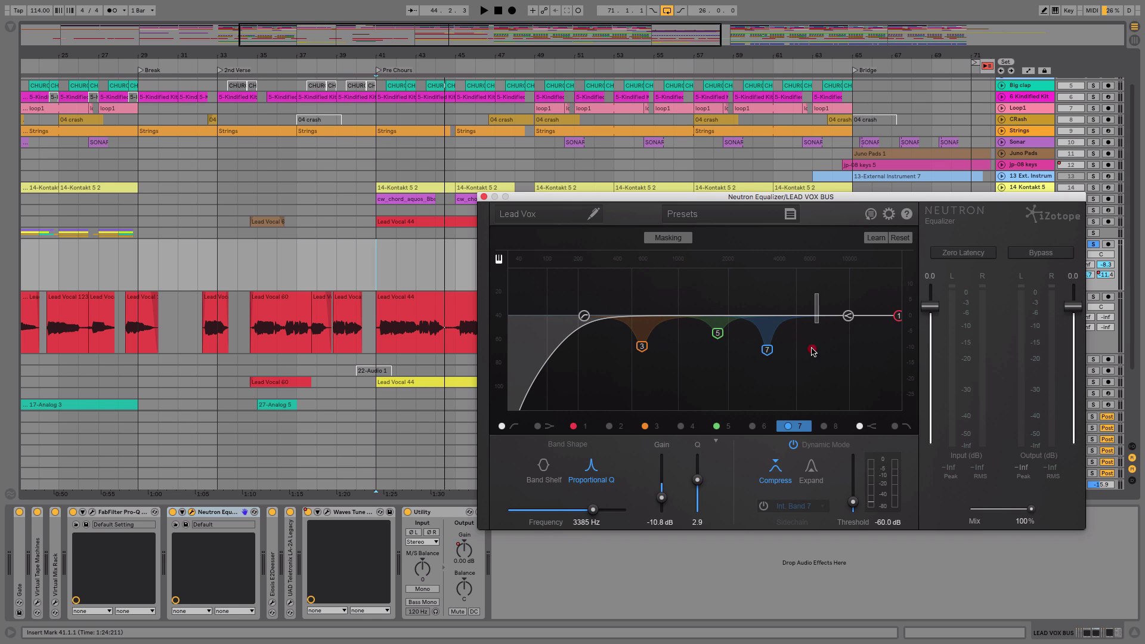
pyautogui.moveTo(814, 351); pyautogui.dragTo(733, 381)
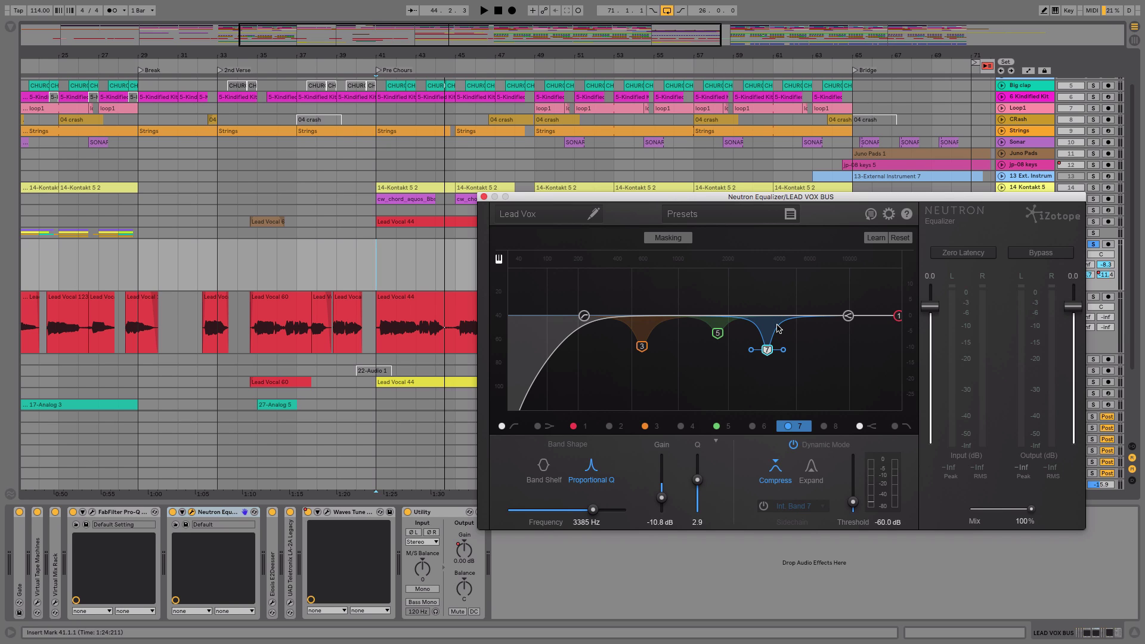
# - Close the Neutron Equalizer window, then unfold the Eiosis E2Deesser device and open its window
pyautogui.click(484, 196)
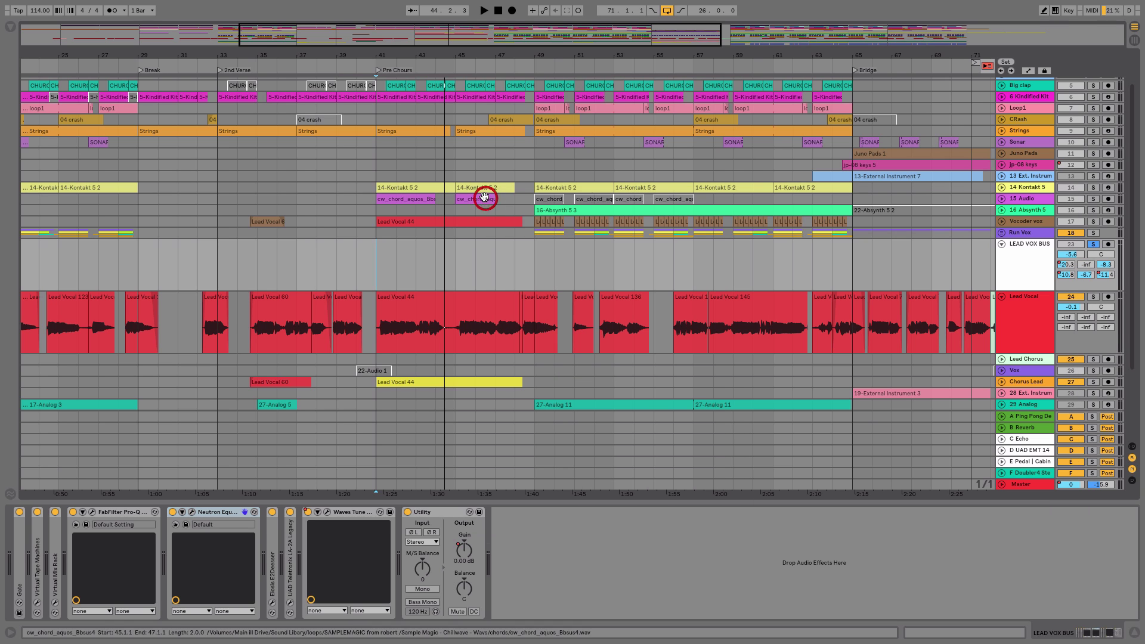
pyautogui.doubleClick(273, 580)
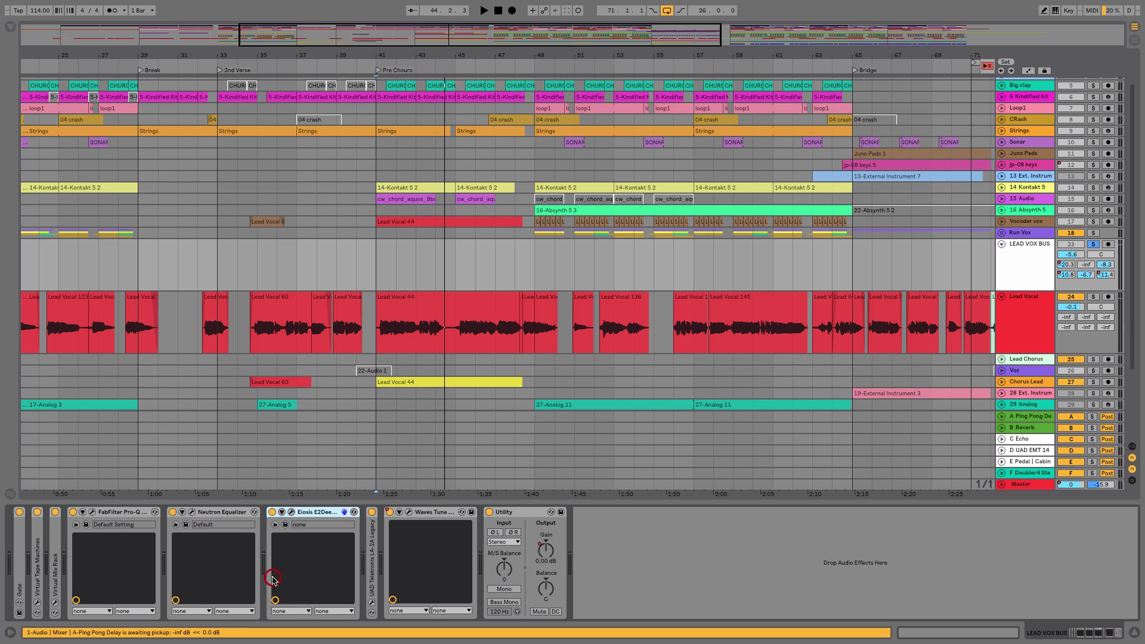
pyautogui.click(292, 511)
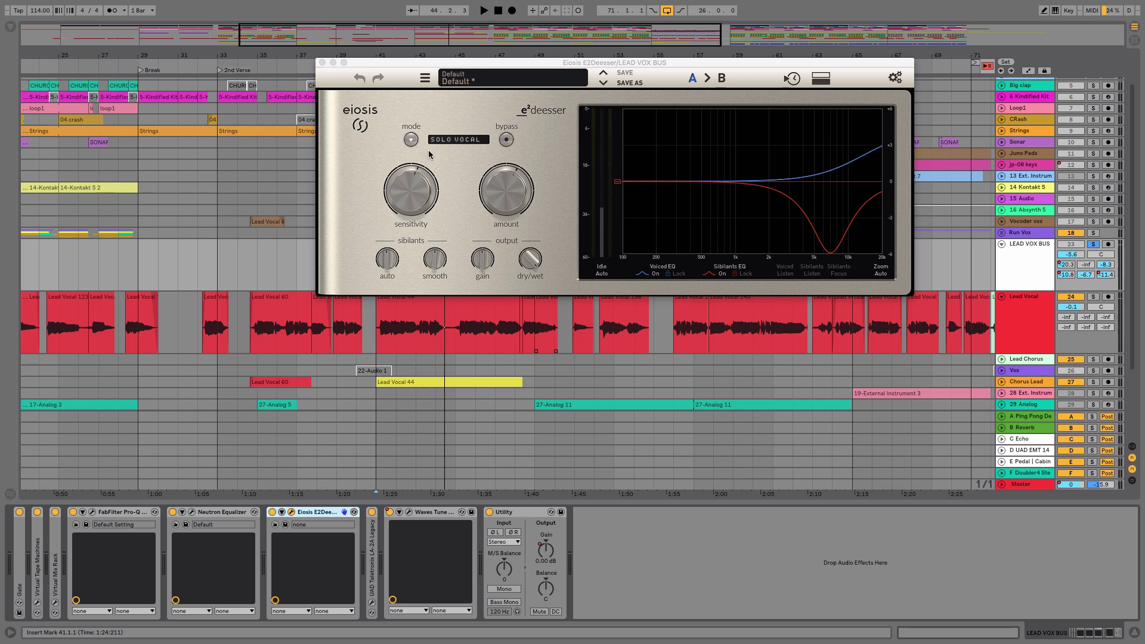
# - Audition the soloed vocal from the Pre Chorus through the E2Deesser while examining its amount control and sibilants curve
pyautogui.press('space')
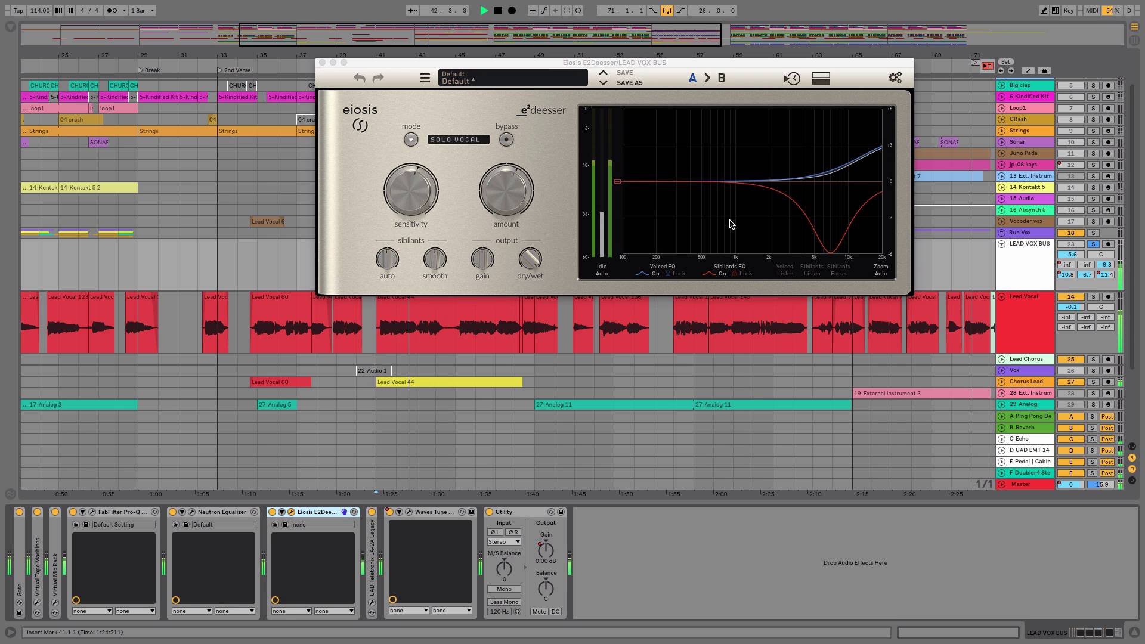
pyautogui.press('space')
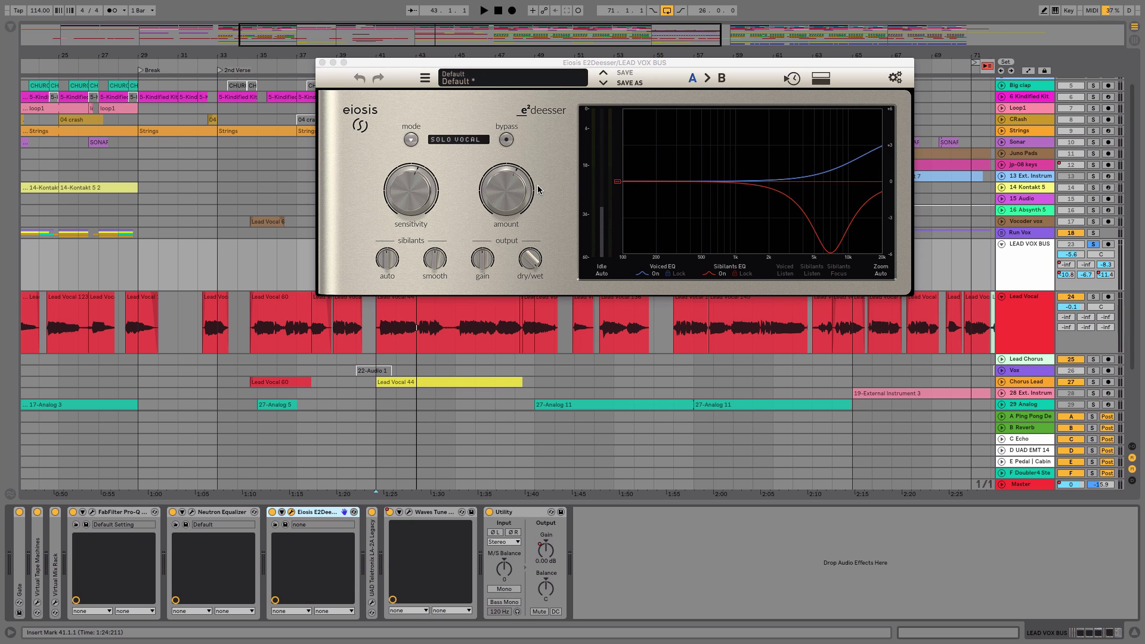
pyautogui.click(516, 190)
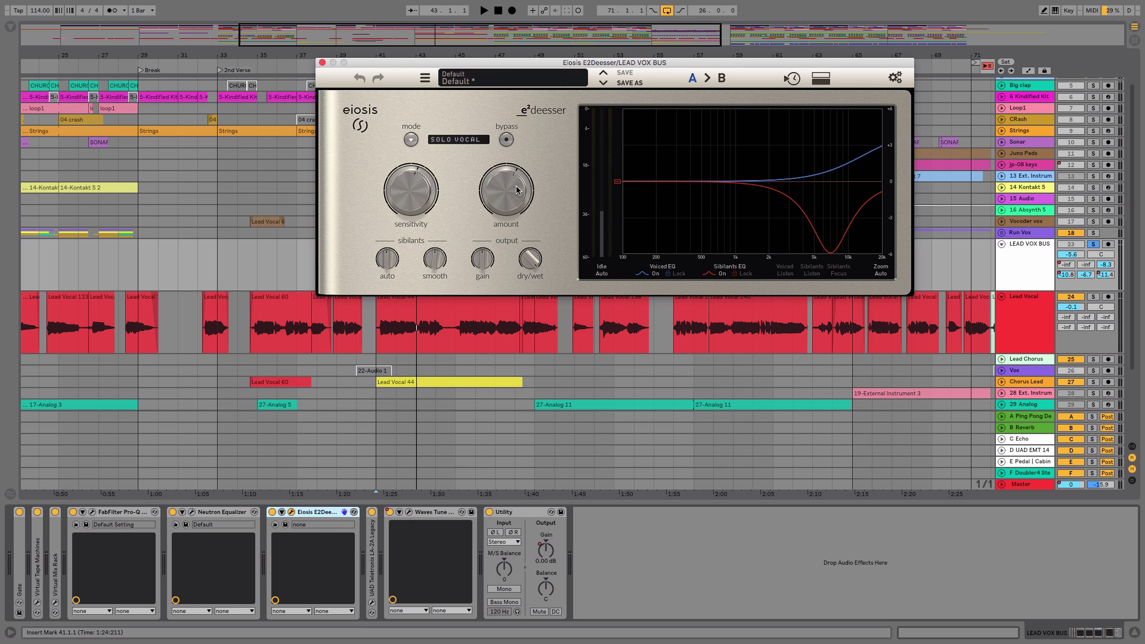
pyautogui.press('space')
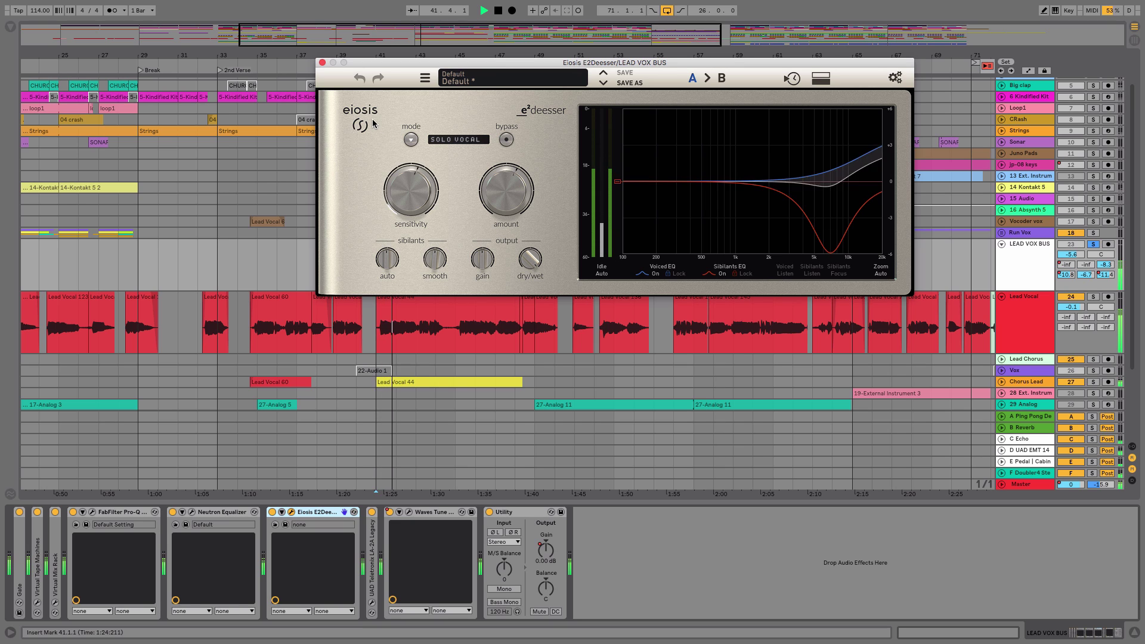
# - Stop playback, close the de-esser, and open the unfolded UAD Teletronix LA-2A's window over the lower track area
pyautogui.click(324, 63)
pyautogui.press('space')
pyautogui.click(375, 570)
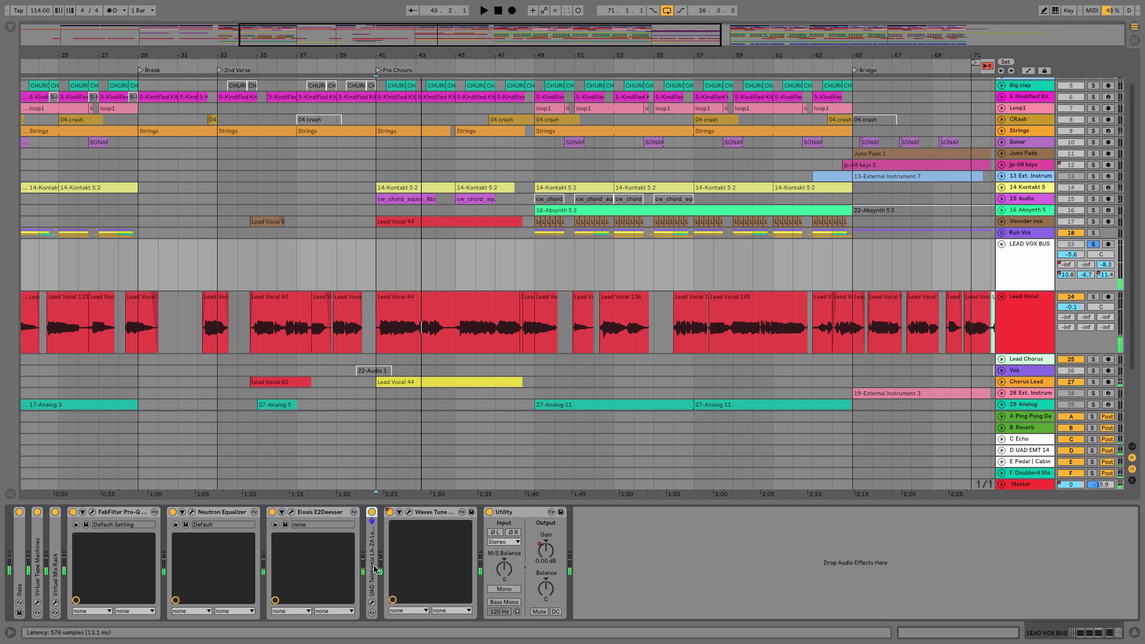
pyautogui.doubleClick(375, 570)
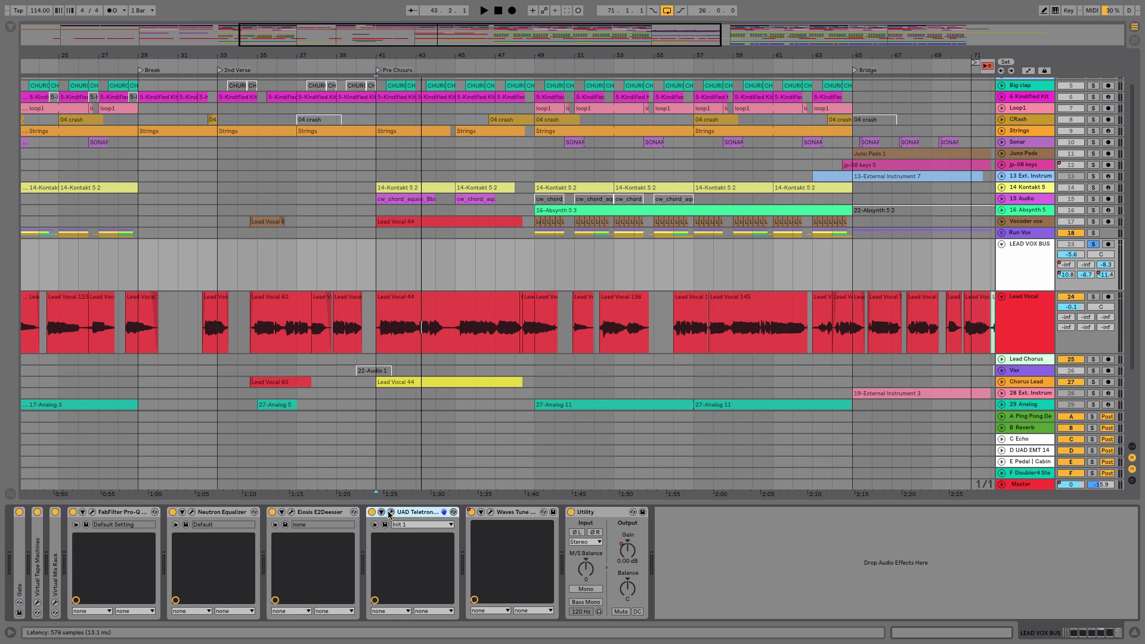
pyautogui.click(391, 512)
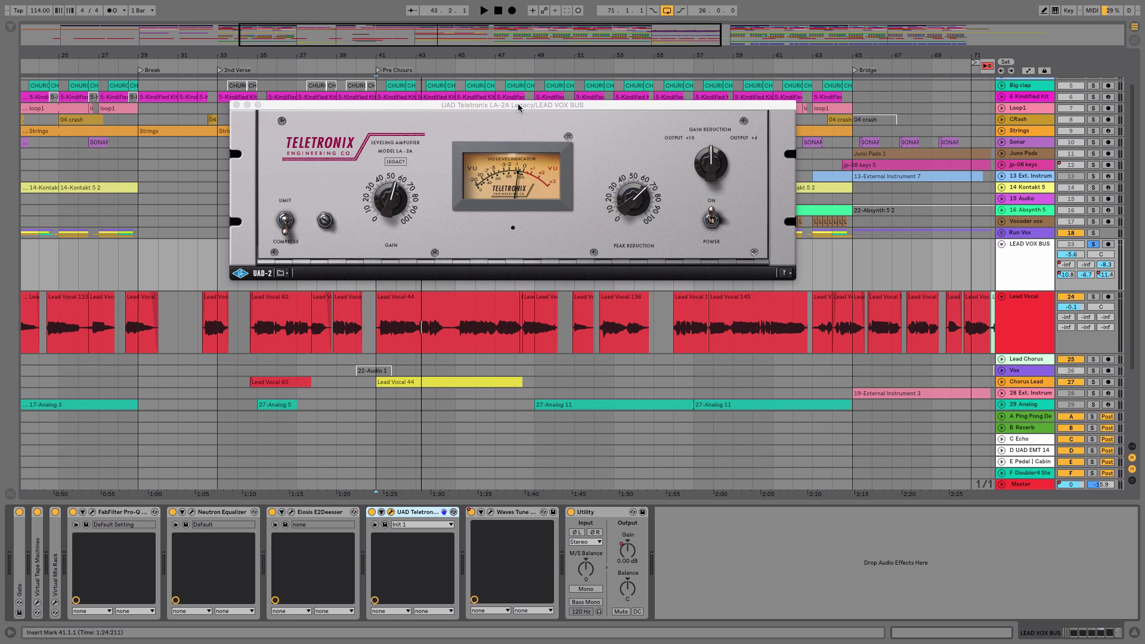
pyautogui.moveTo(518, 105); pyautogui.dragTo(611, 297)
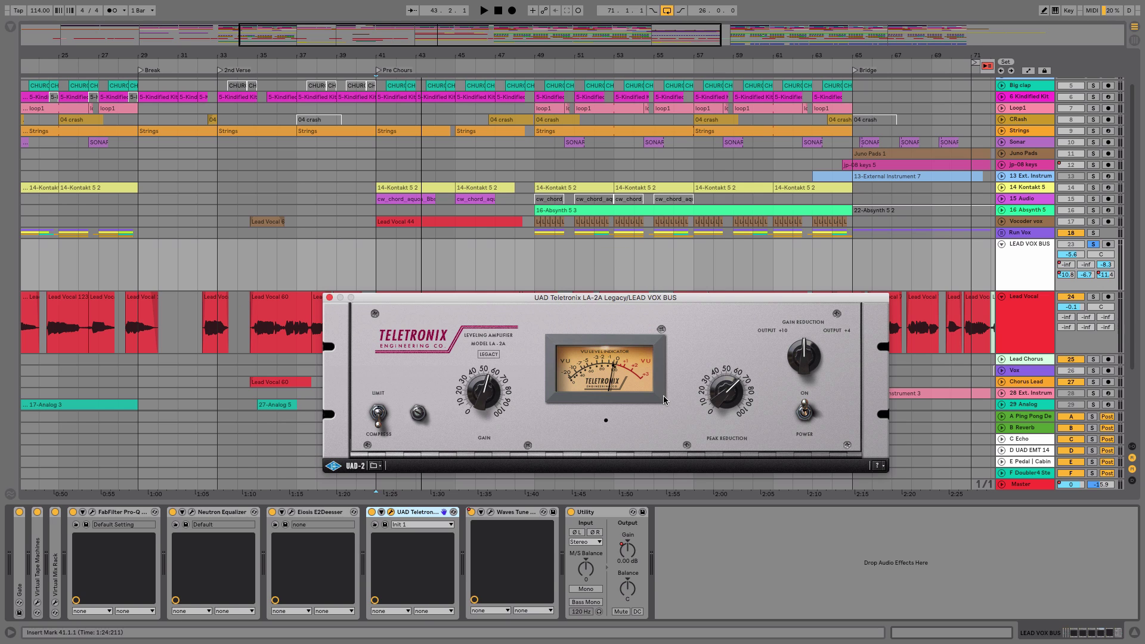
# - Audition the soloed vocal through the LA-2A while watching its VU meter, closing and reopening the compressor's window
pyautogui.press('space')
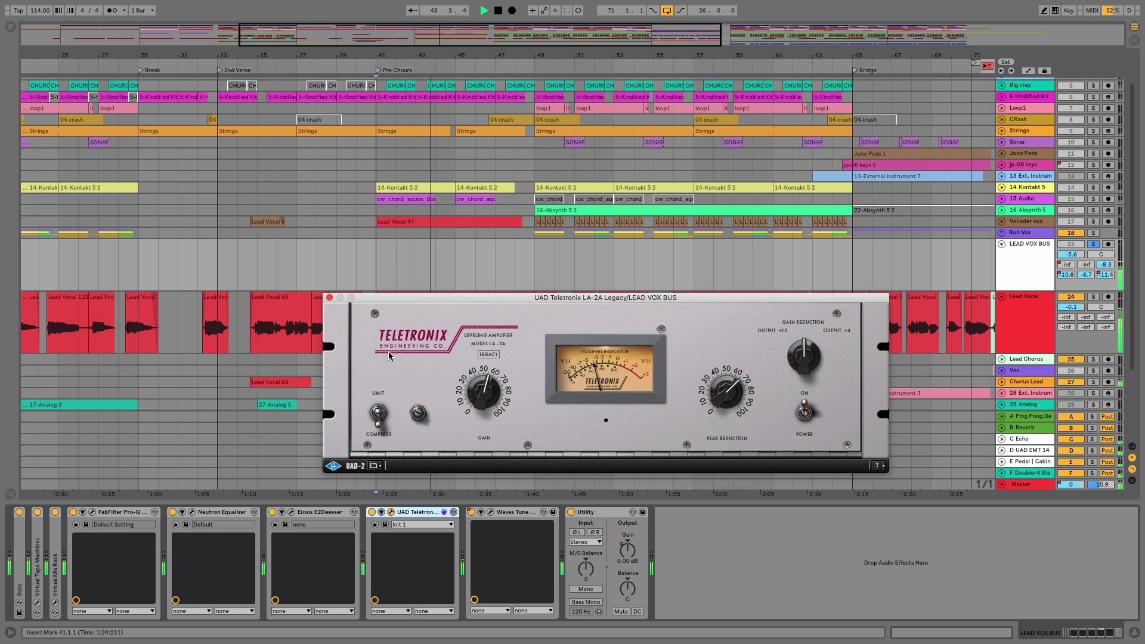
pyautogui.press('space')
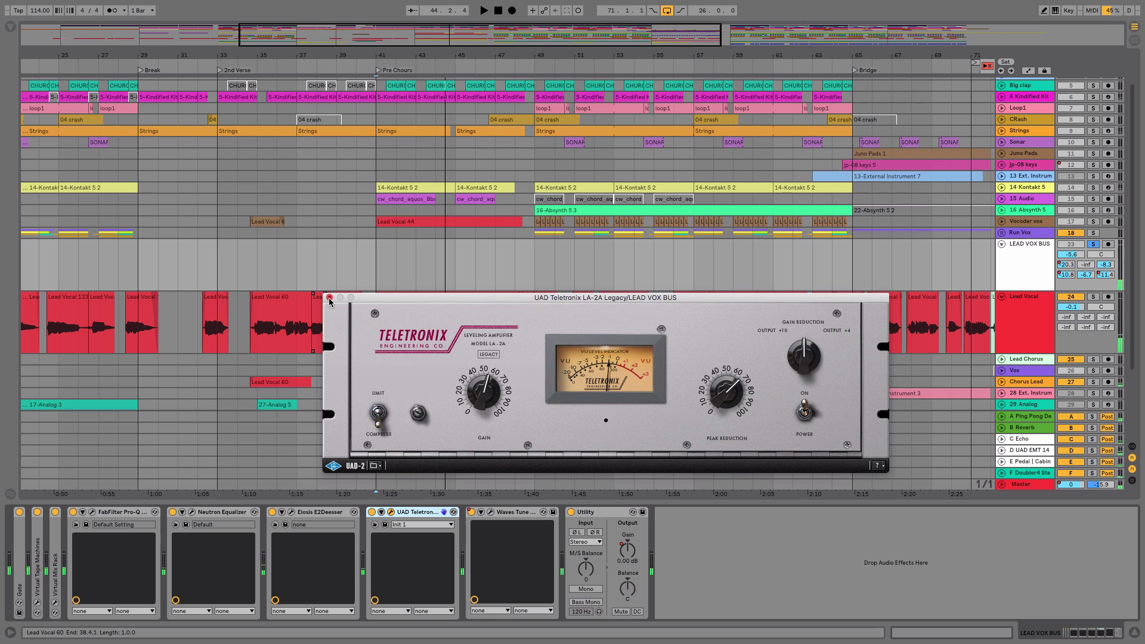
pyautogui.click(329, 298)
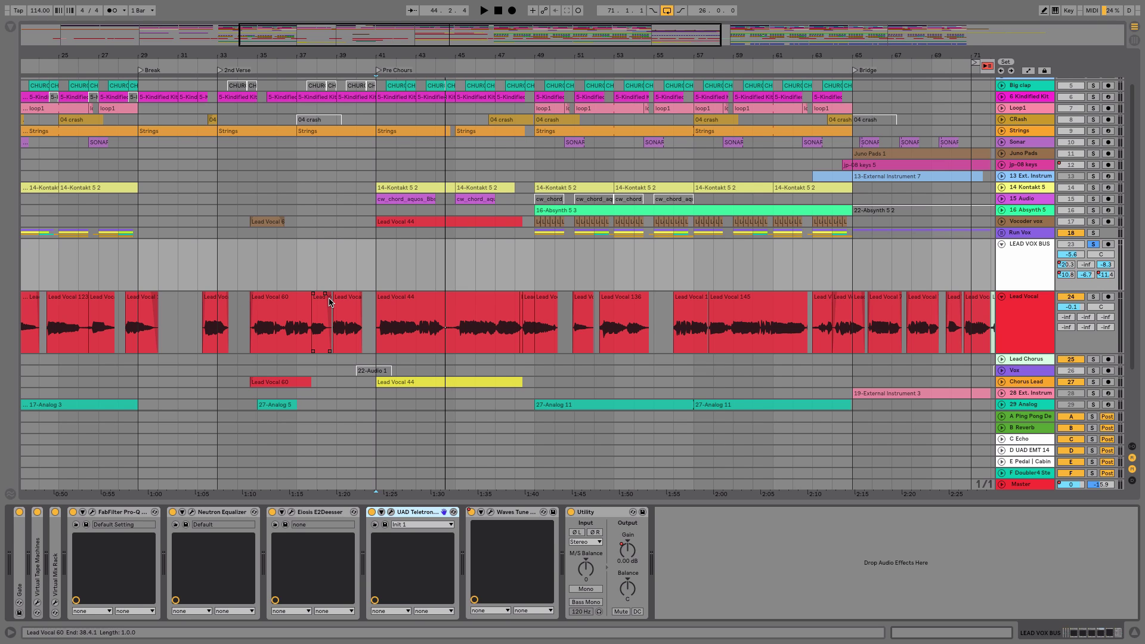
pyautogui.click(391, 512)
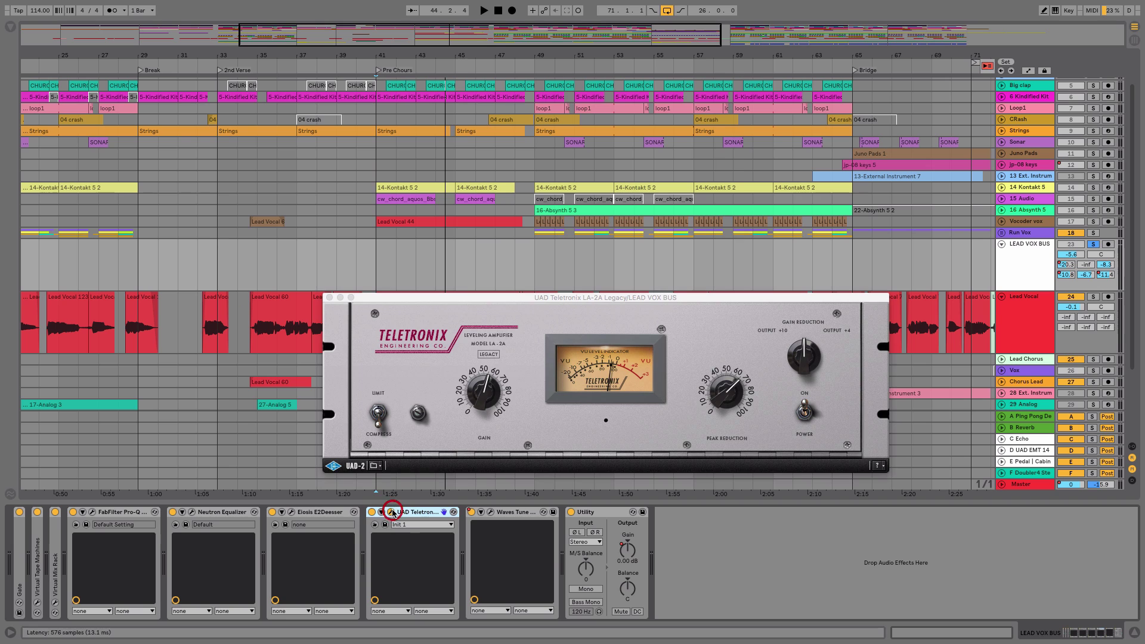
# - Lower the LA-2A's Peak Reduction to about 50 and audition the vocal from the Pre Chorus
pyautogui.moveTo(734, 395); pyautogui.dragTo(731, 404)
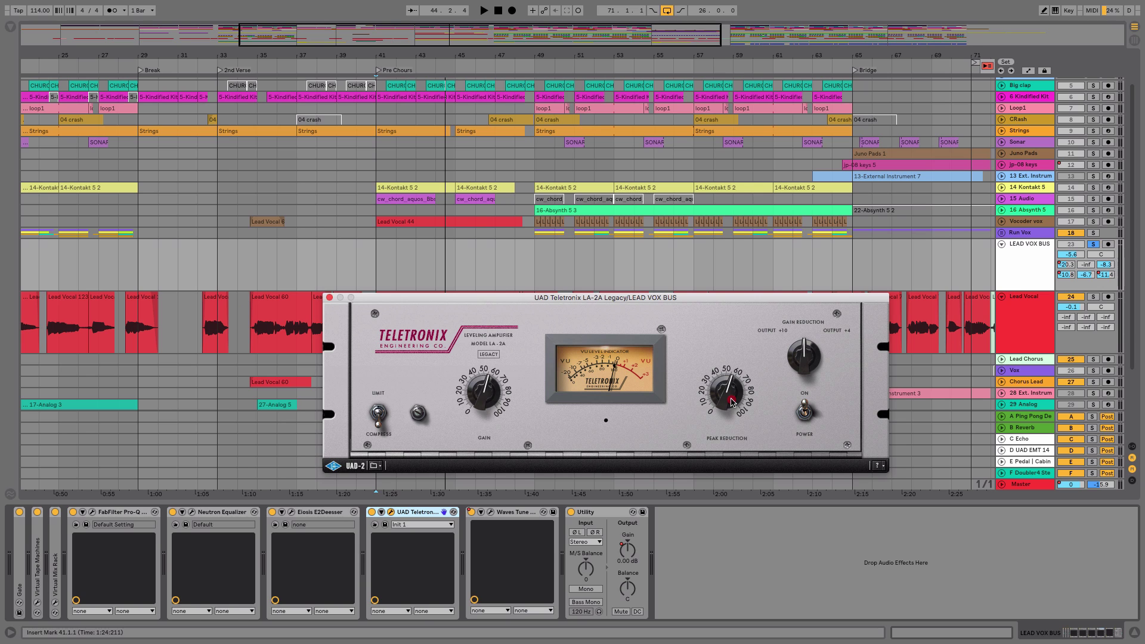
pyautogui.click(731, 405)
pyautogui.press('space')
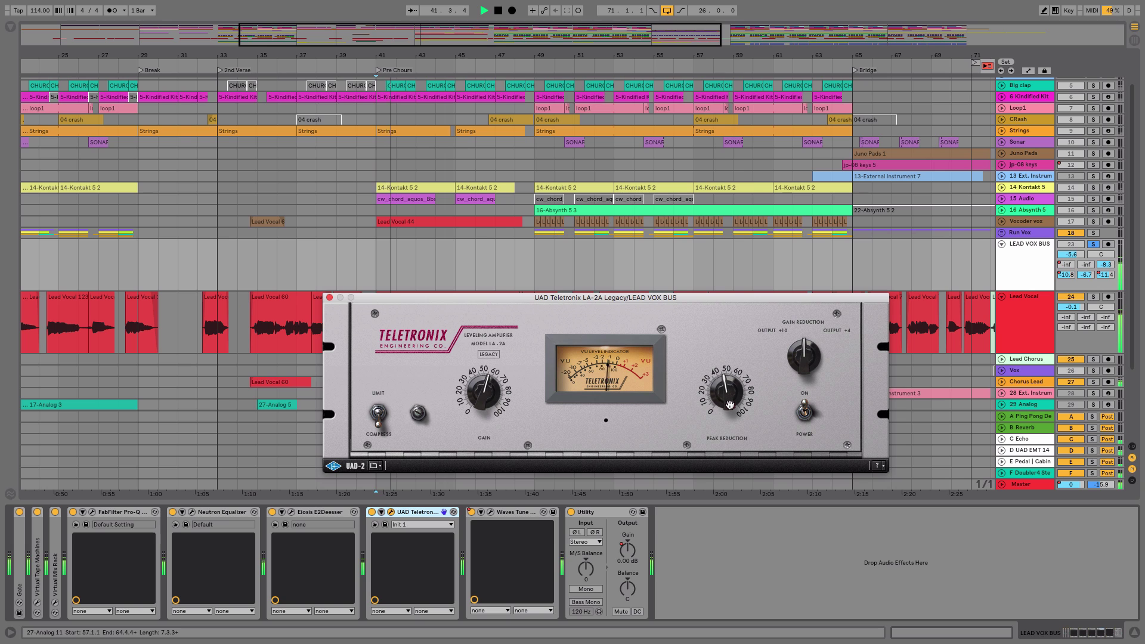
pyautogui.click(730, 404)
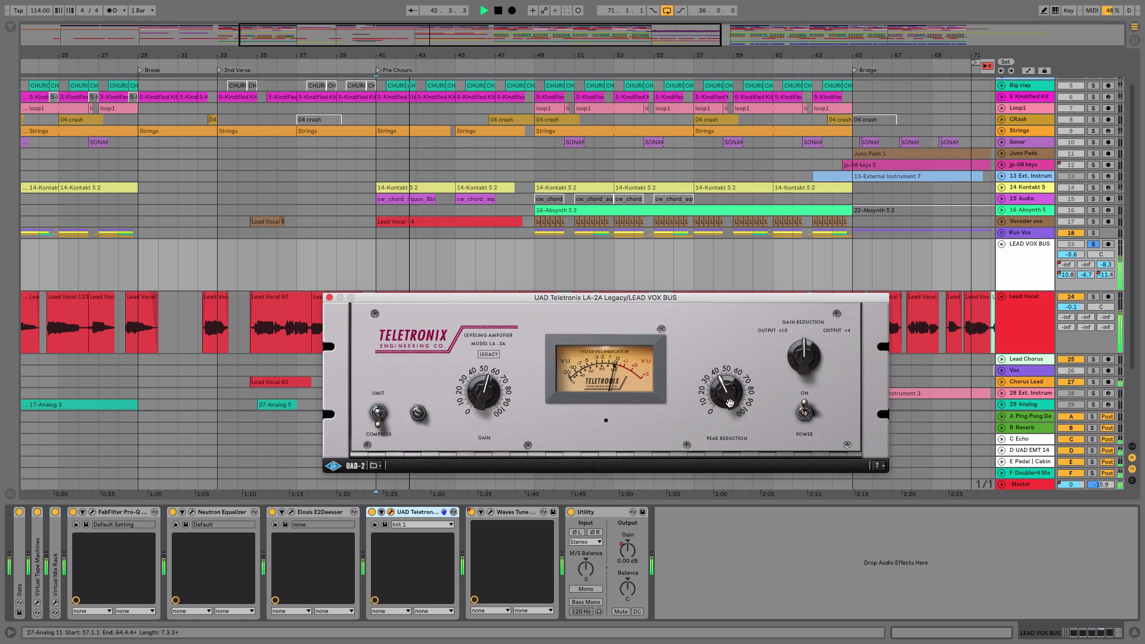
# - Raise the LA-2A's Peak Reduction back to its original stronger setting and audition the Pre Chorus vocal again
pyautogui.moveTo(729, 404); pyautogui.dragTo(739, 392)
pyautogui.press('space')
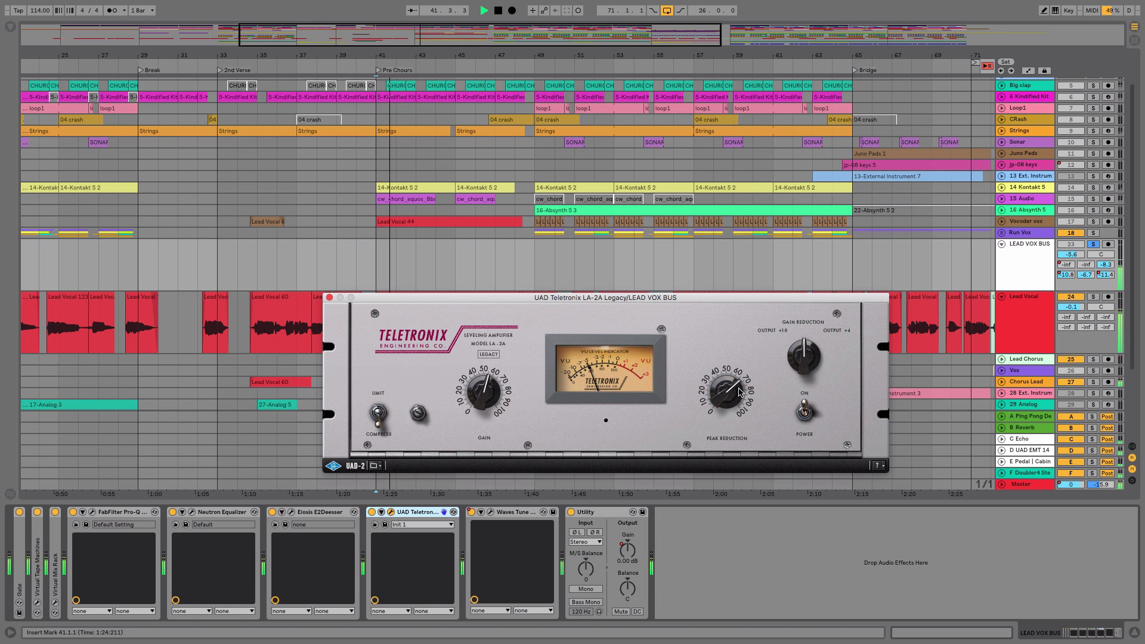
pyautogui.moveTo(739, 391); pyautogui.dragTo(739, 391)
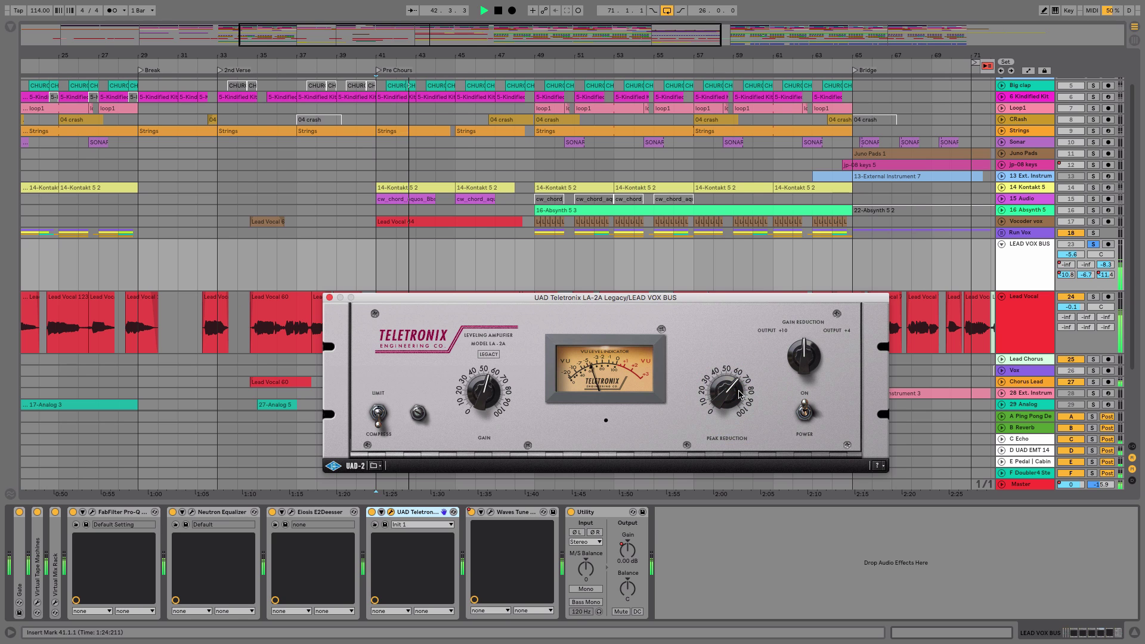
pyautogui.press('space')
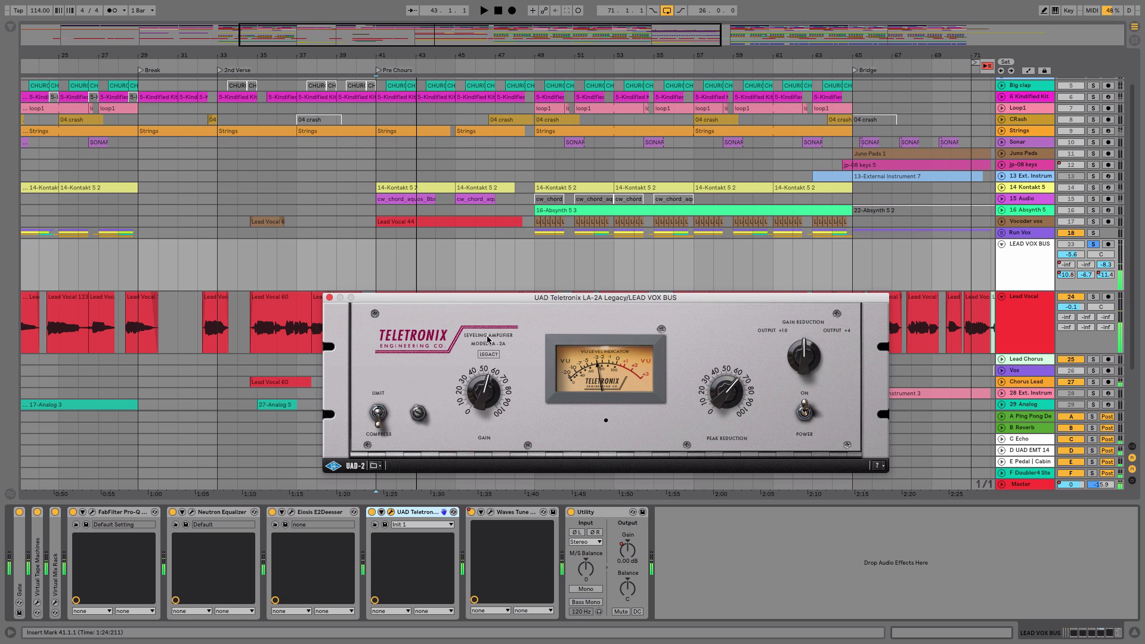
# - Close the LA-2A window and show the Utility Gain automation on the LEAD VOX BUS track across more of the song
pyautogui.click(328, 303)
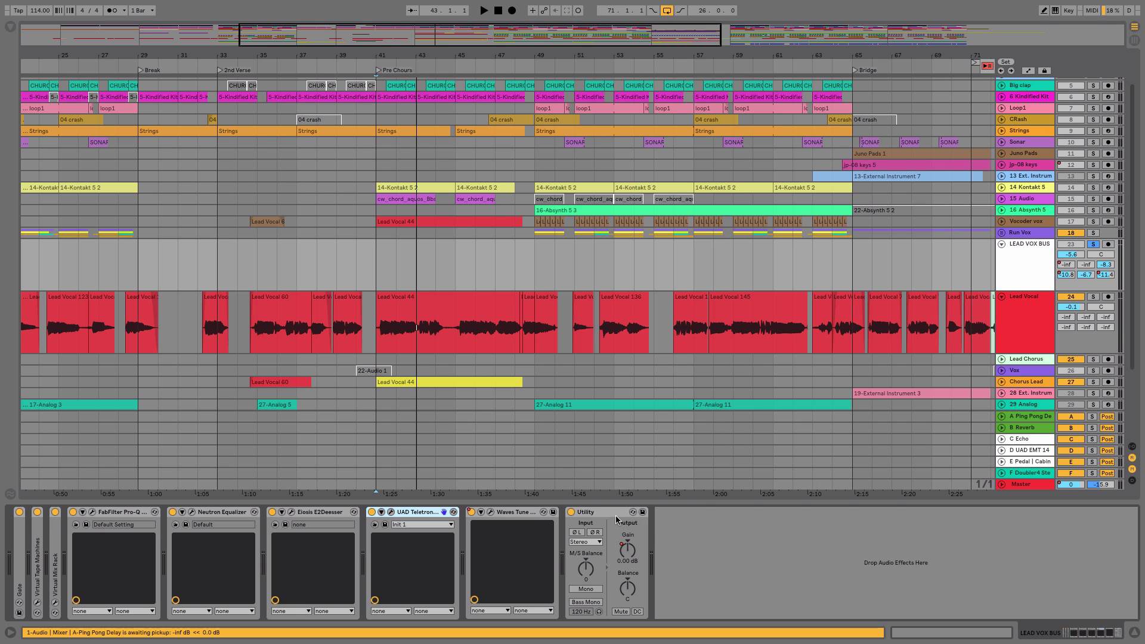
pyautogui.click(629, 577)
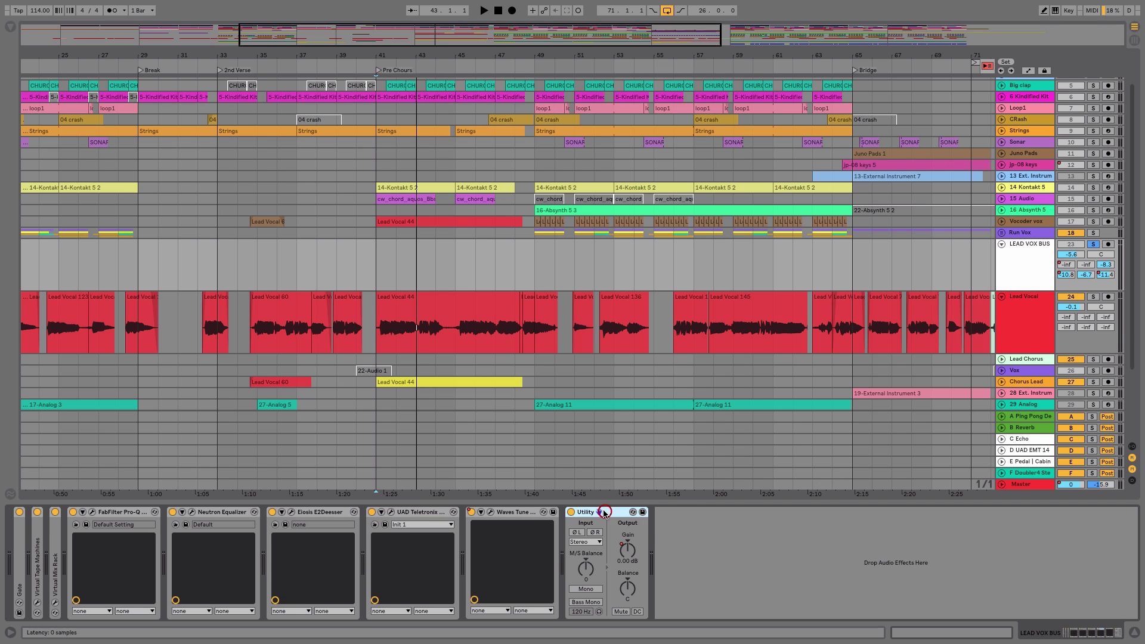
pyautogui.rightClick(627, 555)
pyautogui.click(650, 562)
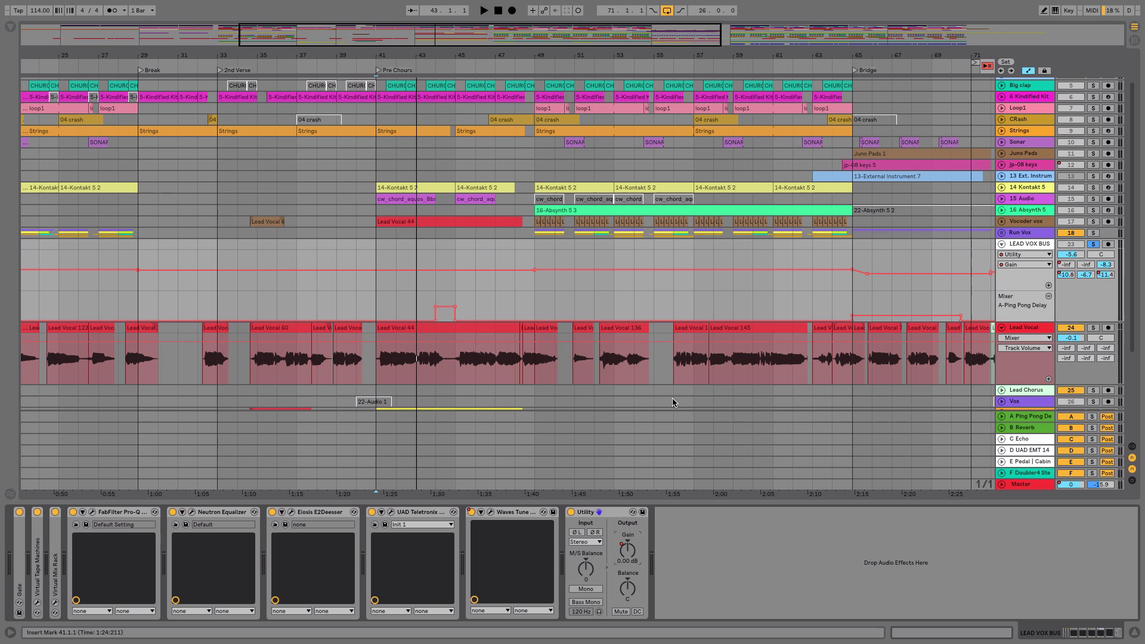
pyautogui.moveTo(722, 45); pyautogui.dragTo(650, 557)
# - Compare the LEAD VOX BUS fader in Session View with its Utility Gain automation in Arrangement View
pyautogui.press('Tab')
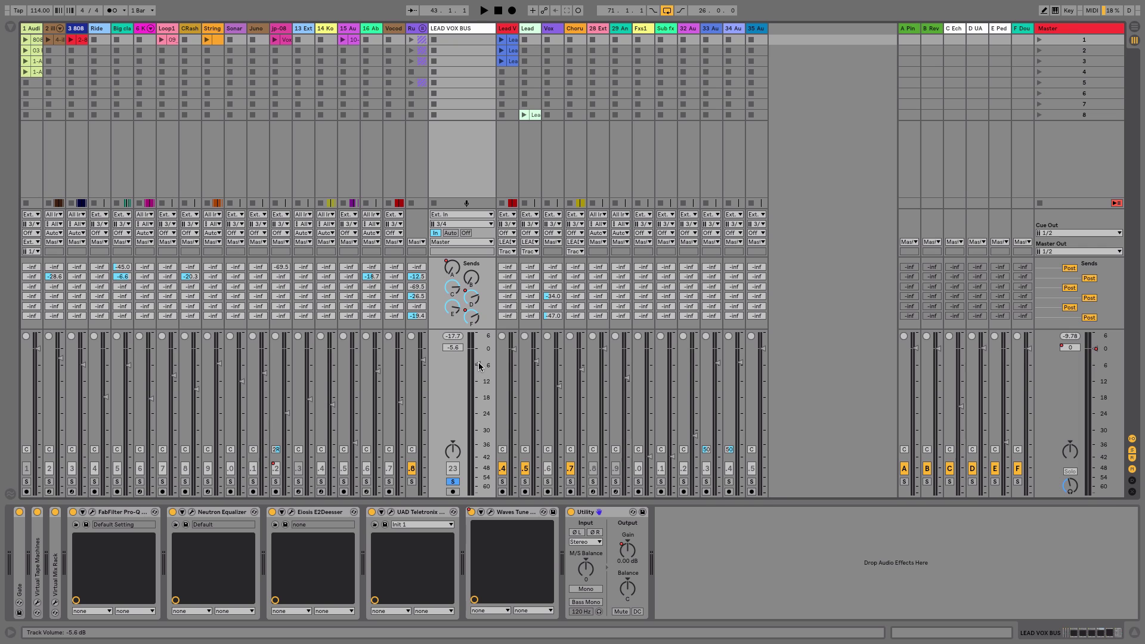
pyautogui.press('Tab')
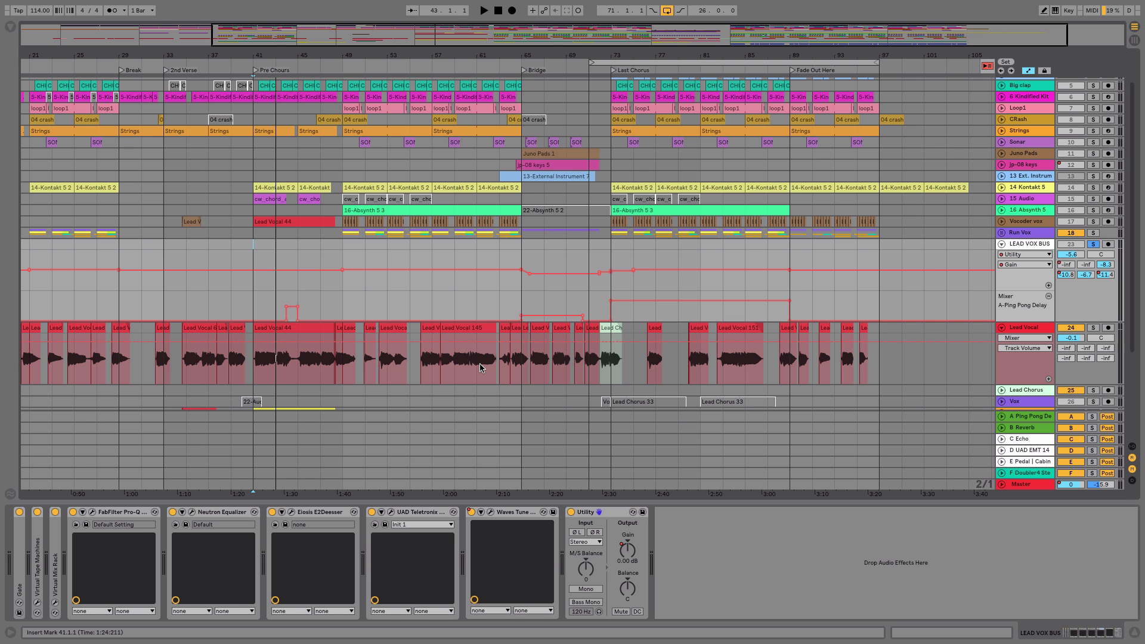
pyautogui.press('Tab')
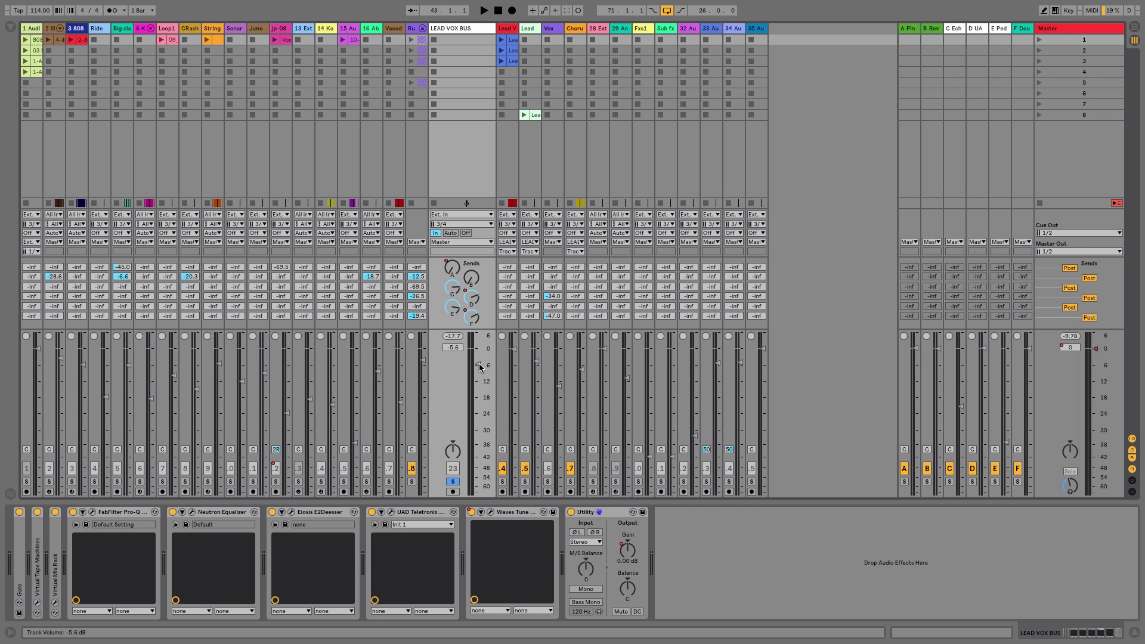
pyautogui.press('Tab')
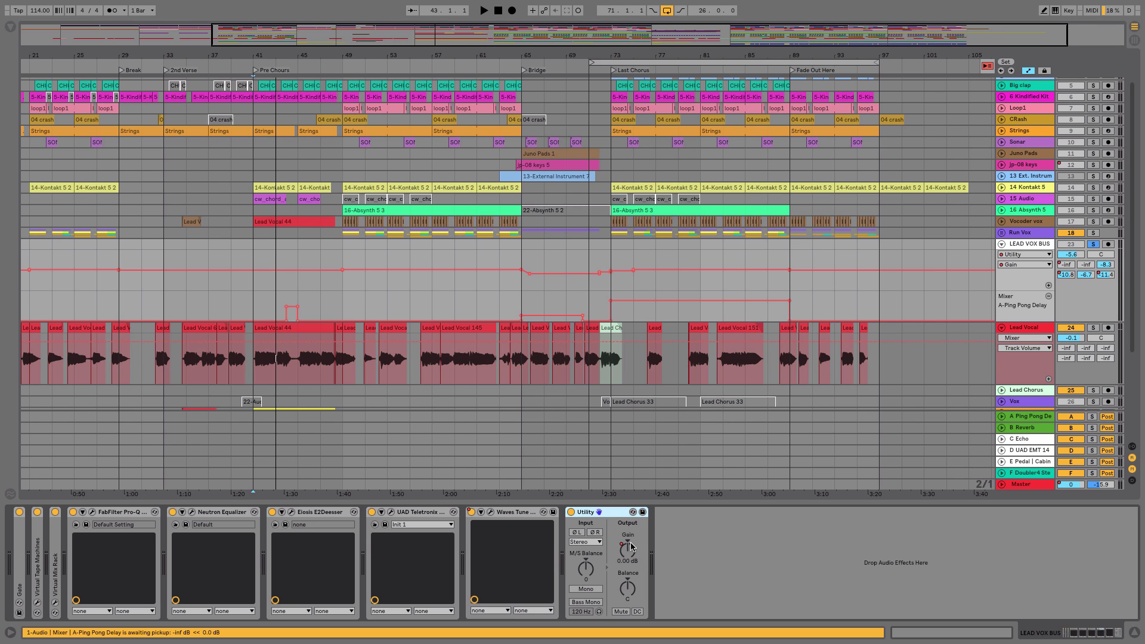
pyautogui.press('Tab')
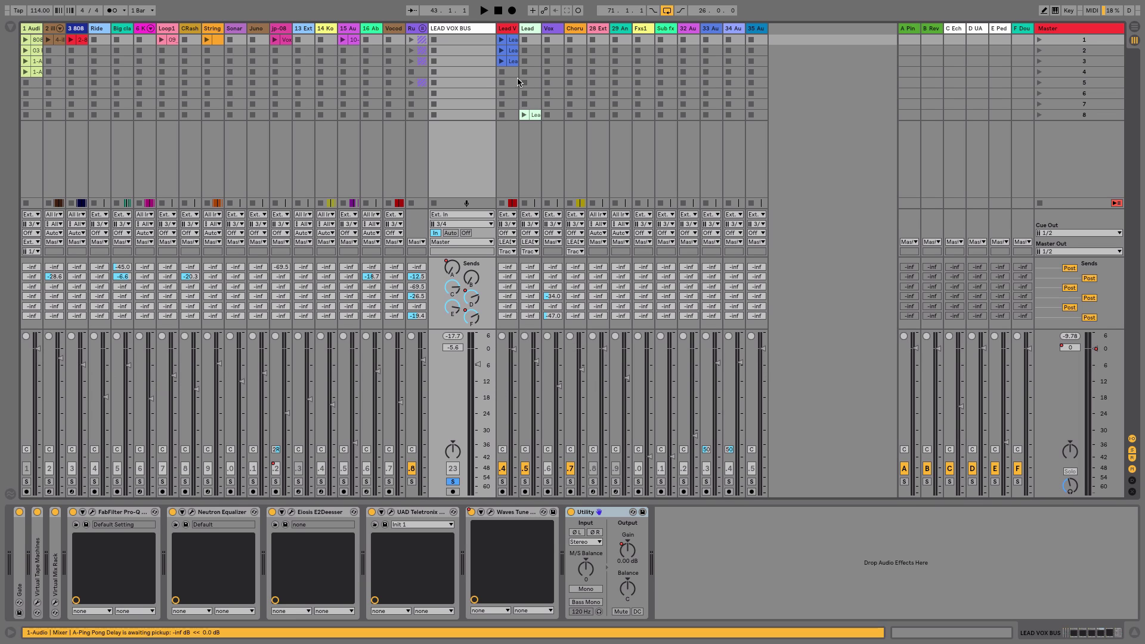
pyautogui.press('Tab')
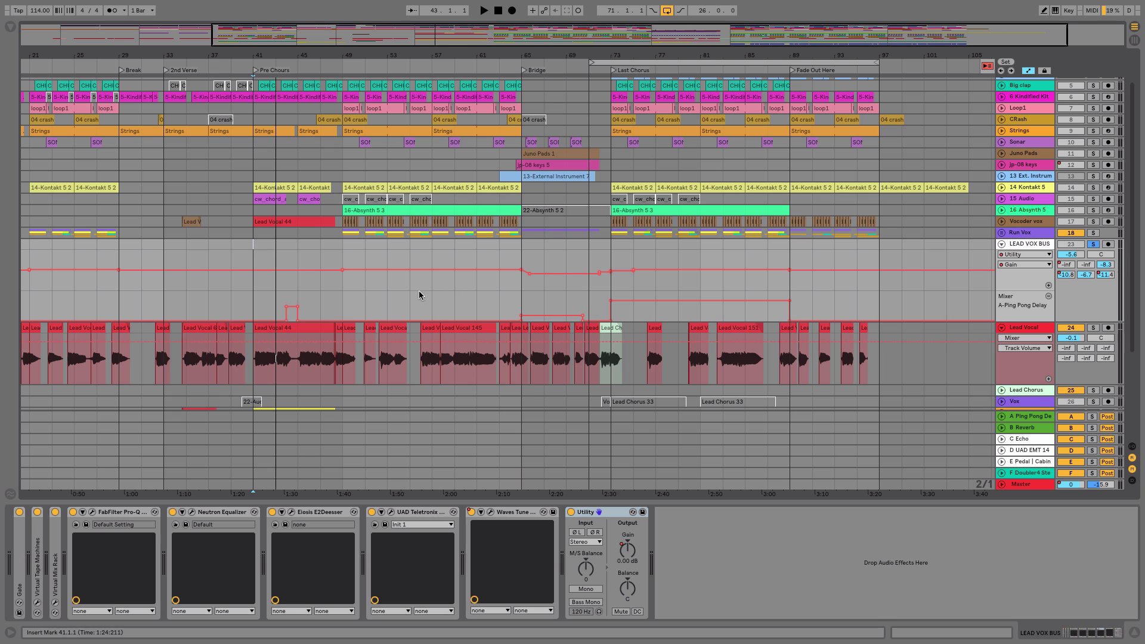
# - Play the soloed vocal bus from bar 41 and watch its channel and return levels in the Session View mixer
pyautogui.press('space')
pyautogui.press('Tab')
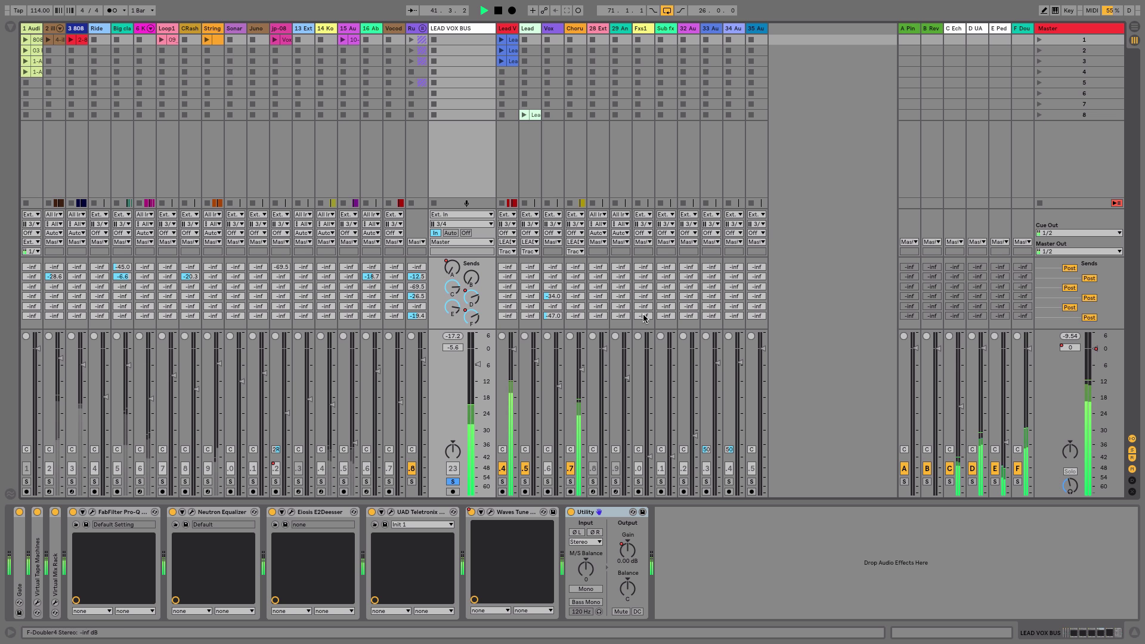
pyautogui.press('space')
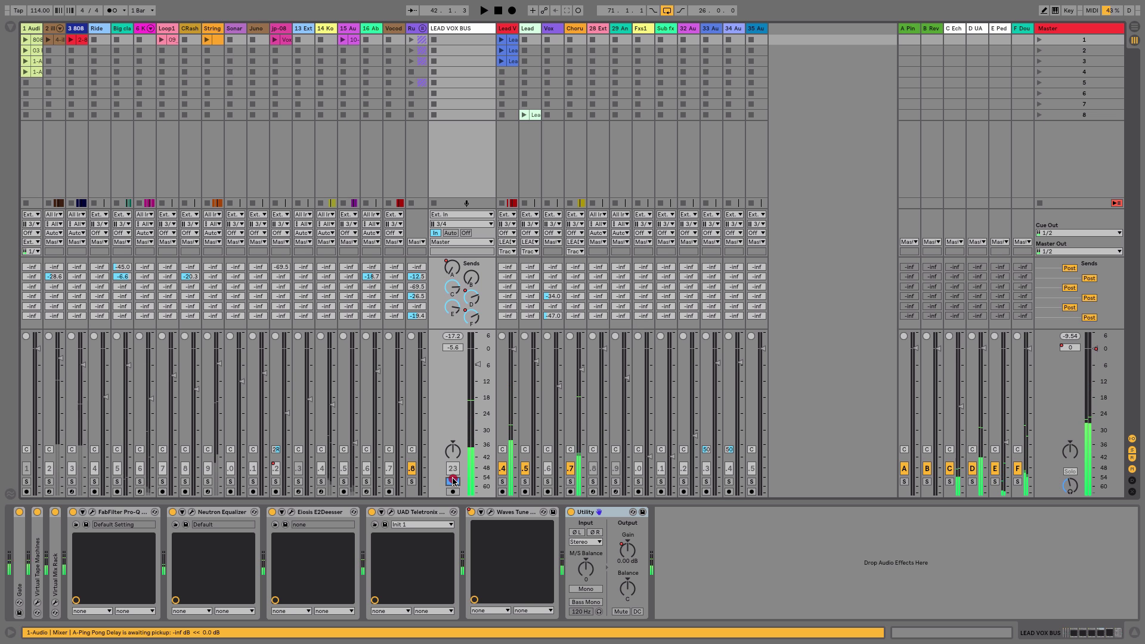
# - Unsolo the LEAD VOX BUS, display the C Echo return's Echo device and return to Arrangement View
pyautogui.click(453, 481)
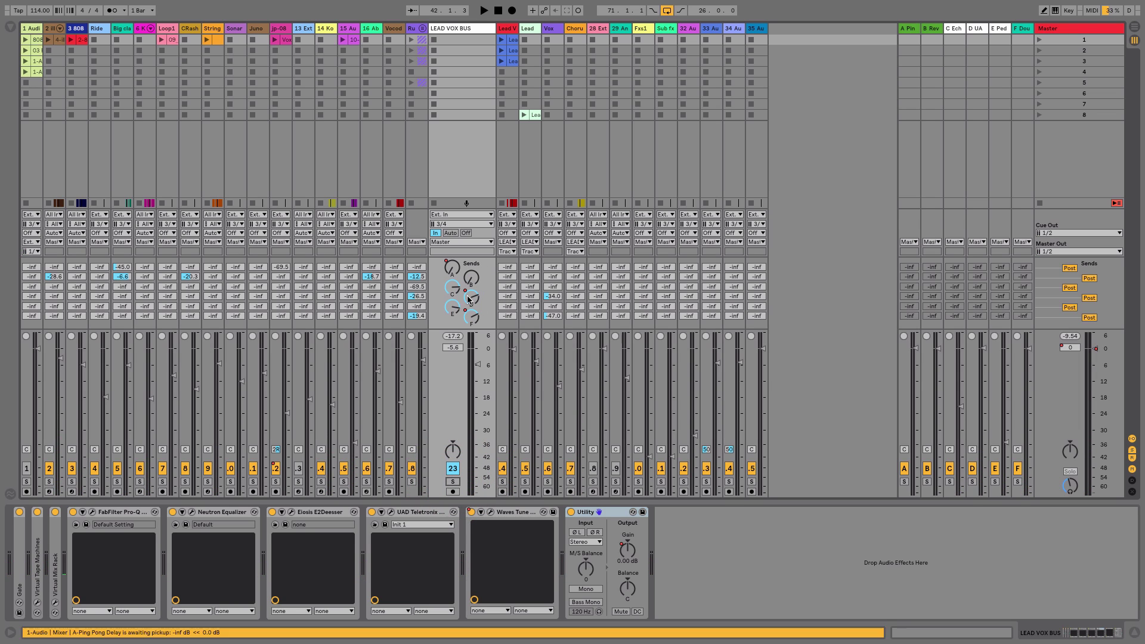
pyautogui.click(951, 31)
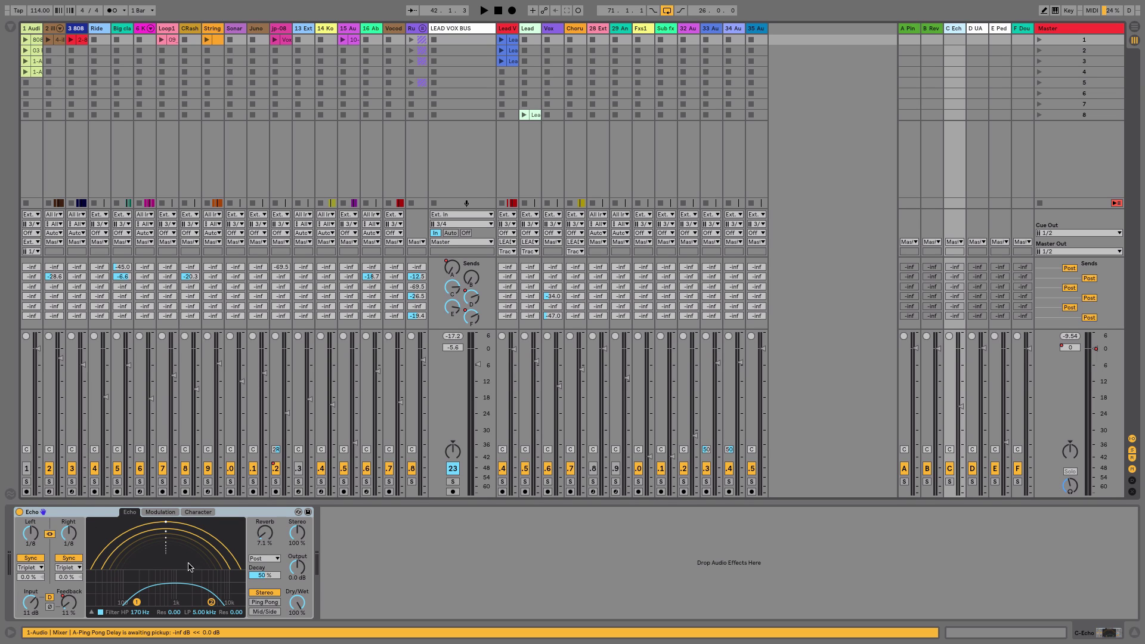
pyautogui.press('Tab')
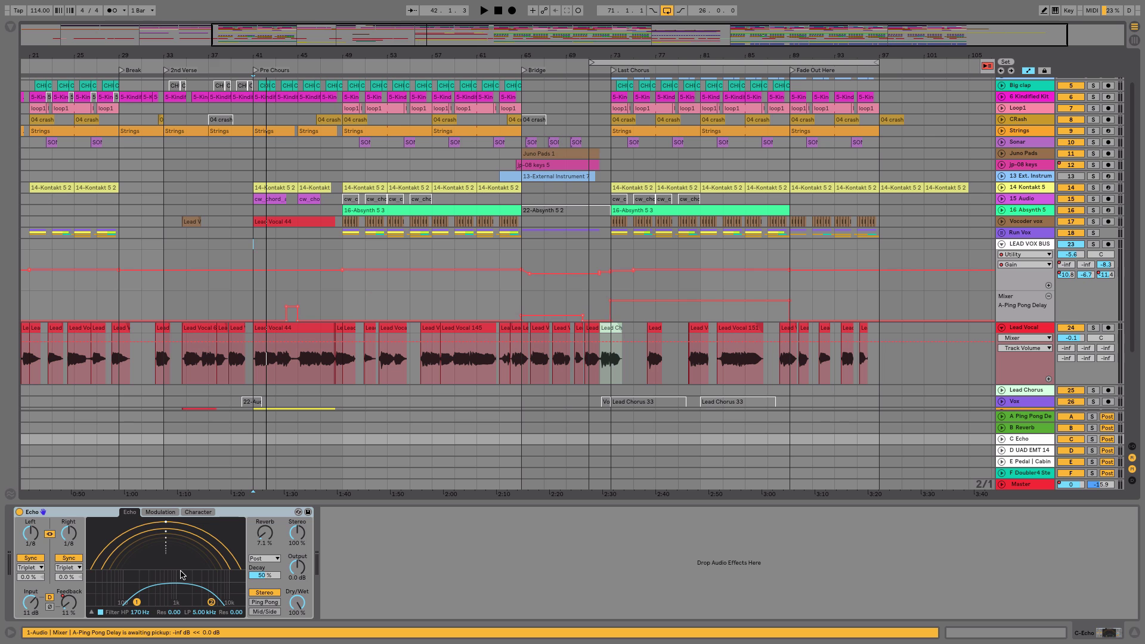
# - Play the song from bar 71, just before the Last Chorus, with the LEAD VOX BUS automation in view
pyautogui.moveTo(340, 52); pyautogui.dragTo(339, 119)
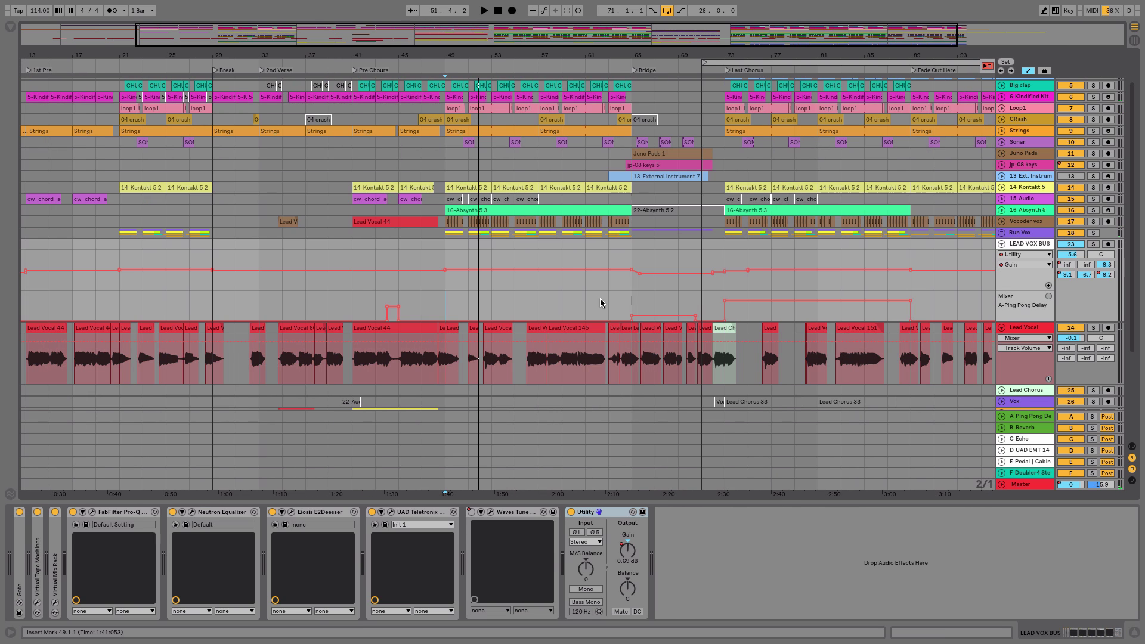
pyautogui.moveTo(600, 302); pyautogui.dragTo(409, 225)
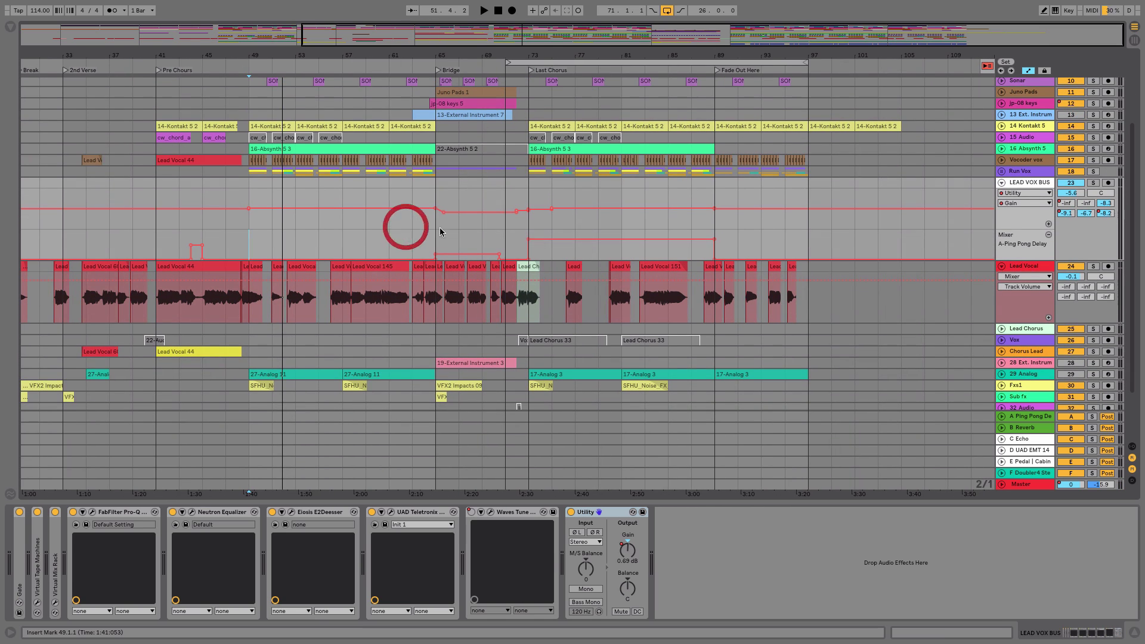
pyautogui.click(509, 223)
pyautogui.moveTo(577, 53); pyautogui.dragTo(578, 60)
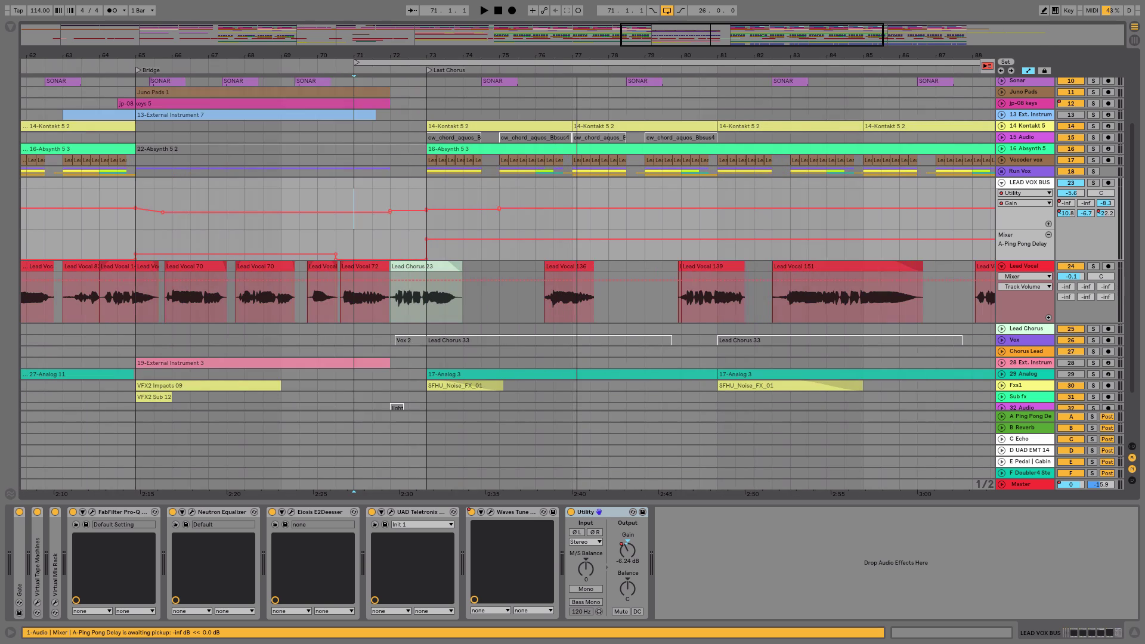
pyautogui.press('space')
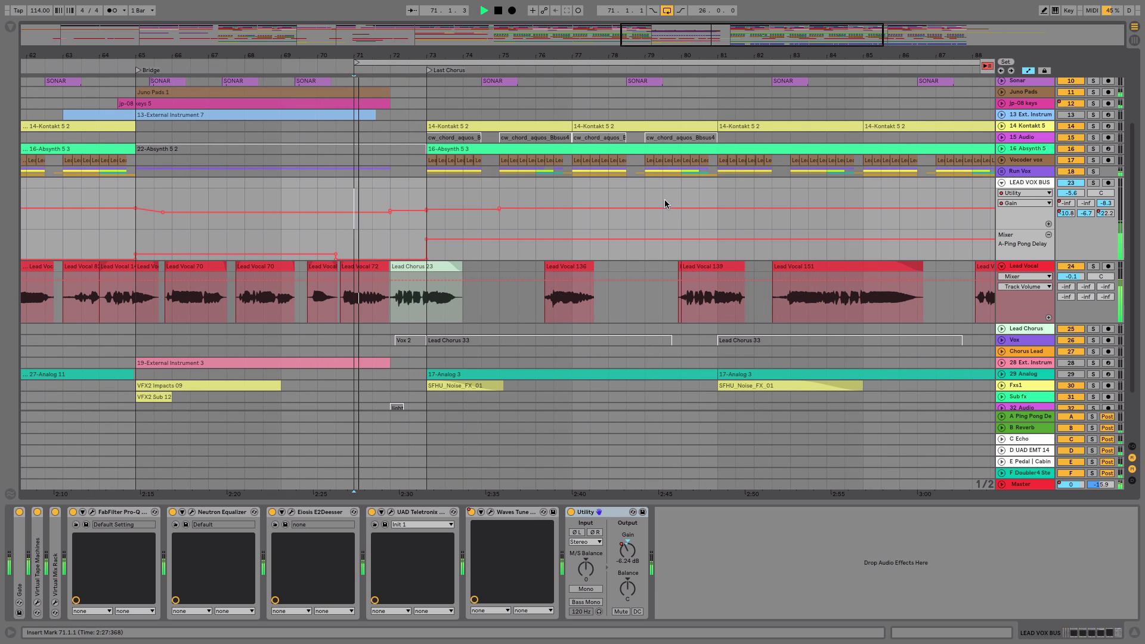
# - Show the automation of the Echo device's Feedback on the C Echo return
pyautogui.click(1036, 441)
pyautogui.moveTo(72, 604); pyautogui.dragTo(80, 604)
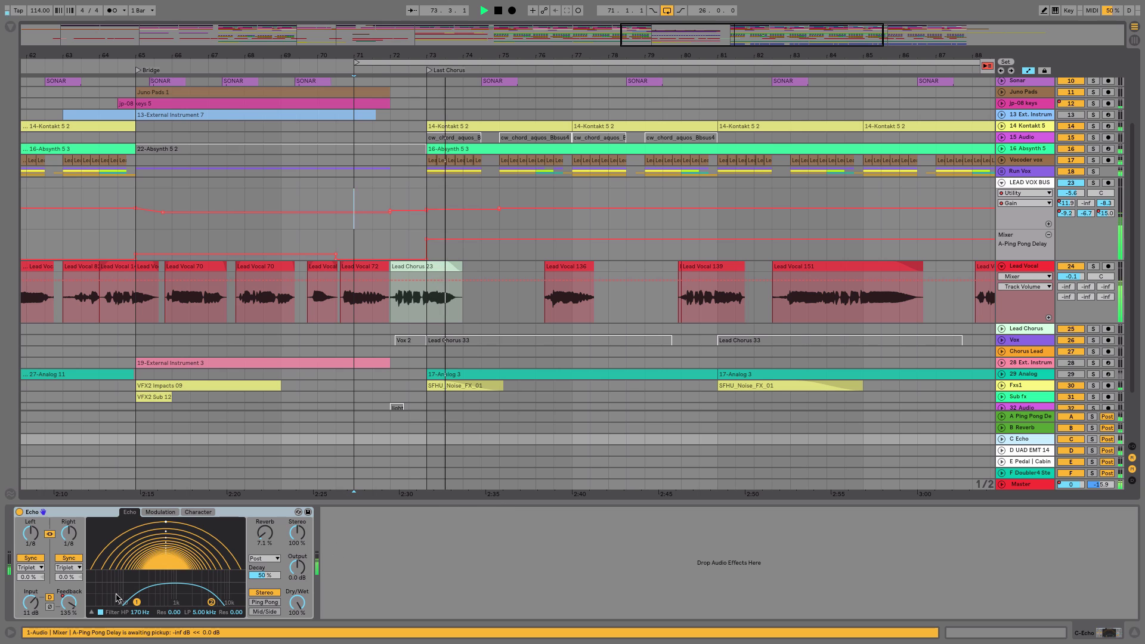
pyautogui.rightClick(77, 601)
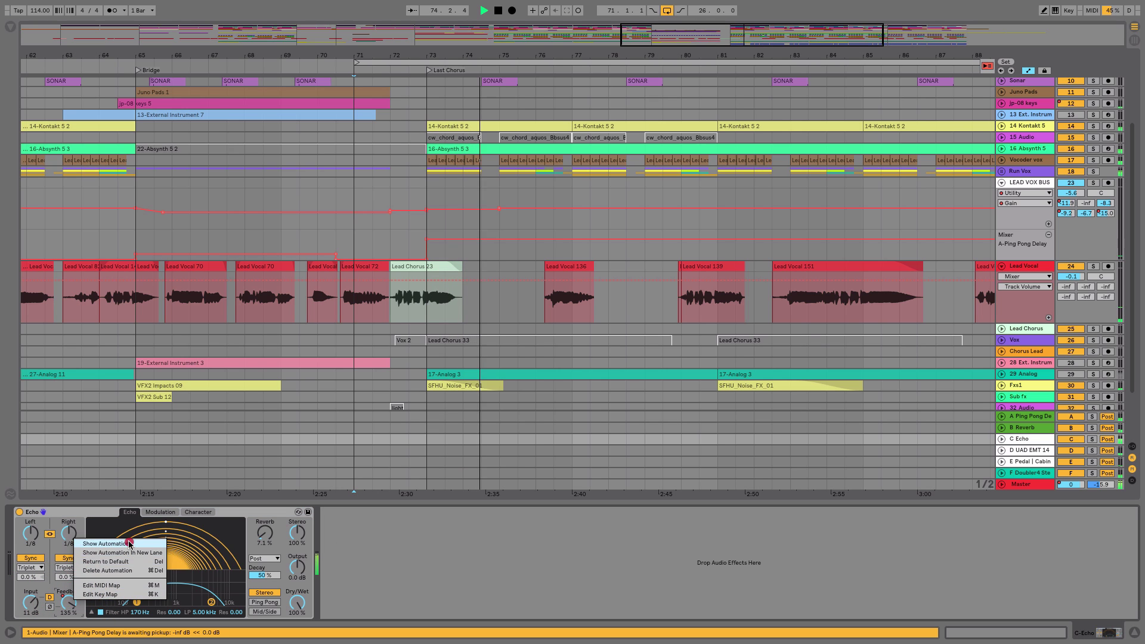
pyautogui.click(128, 539)
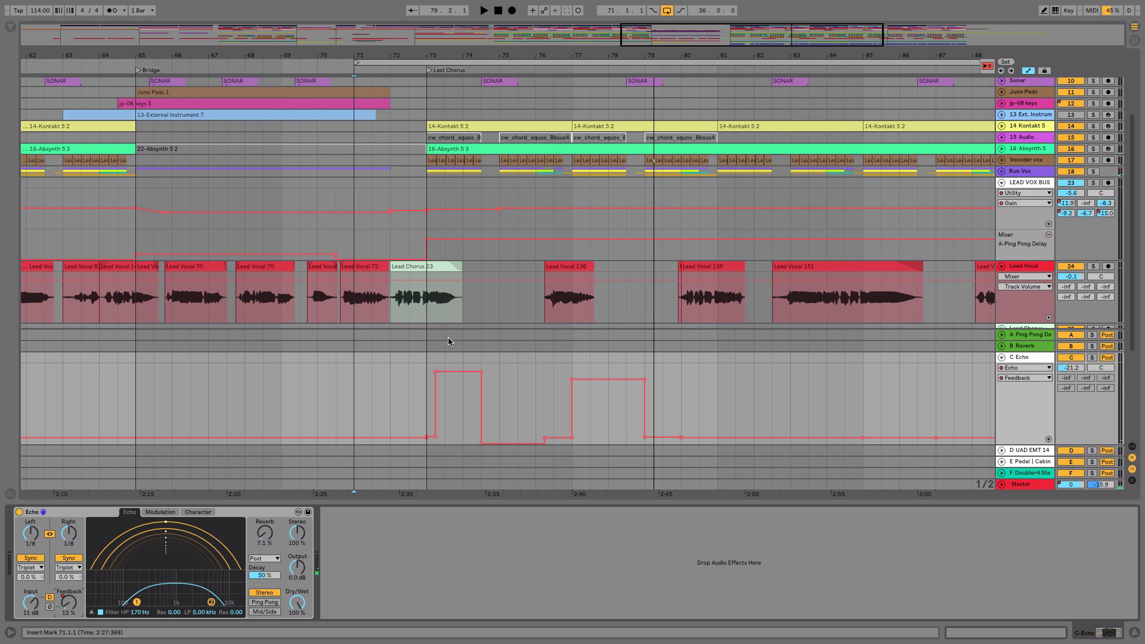
# - Compare the Echo Feedback automation with the Lead Vocal clips at bars 73 and 77
pyautogui.click(424, 306)
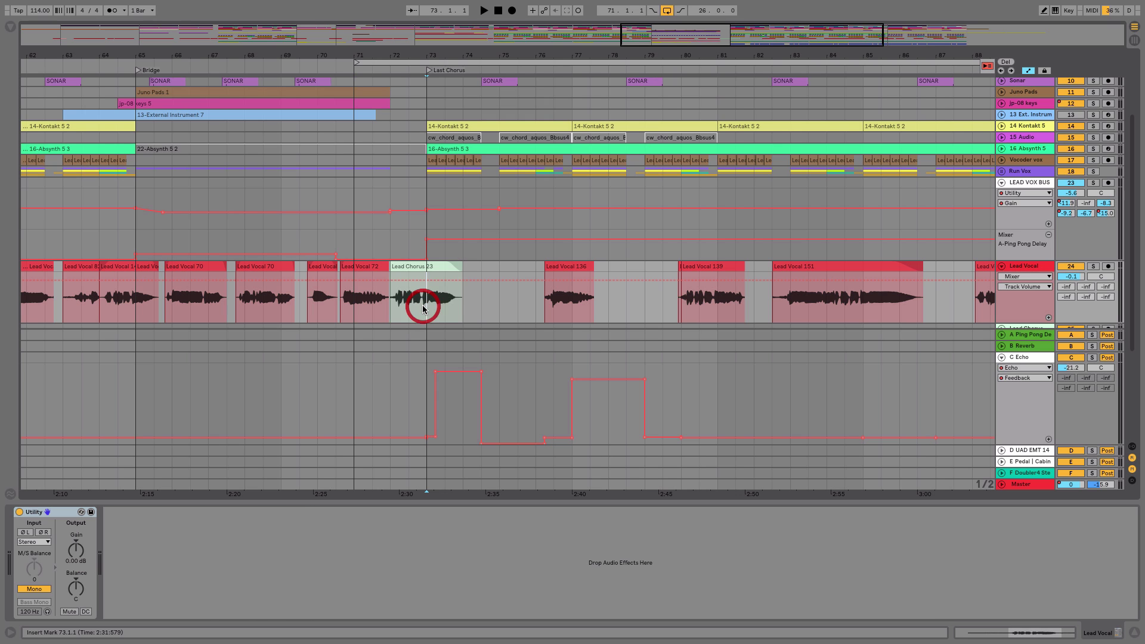
pyautogui.click(568, 303)
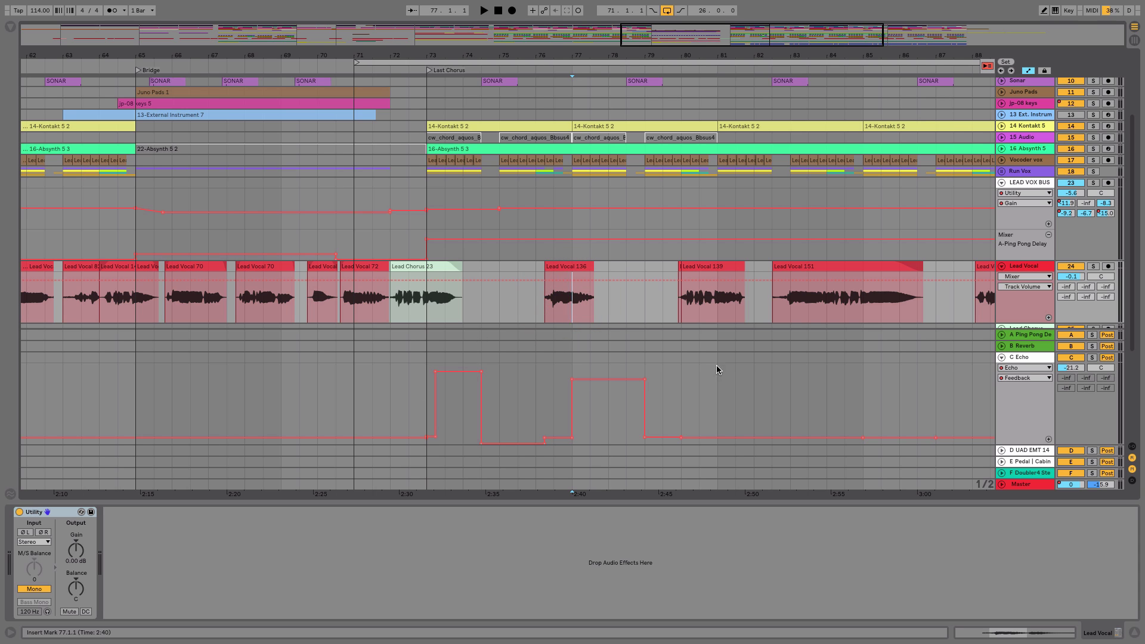
pyautogui.click(1032, 358)
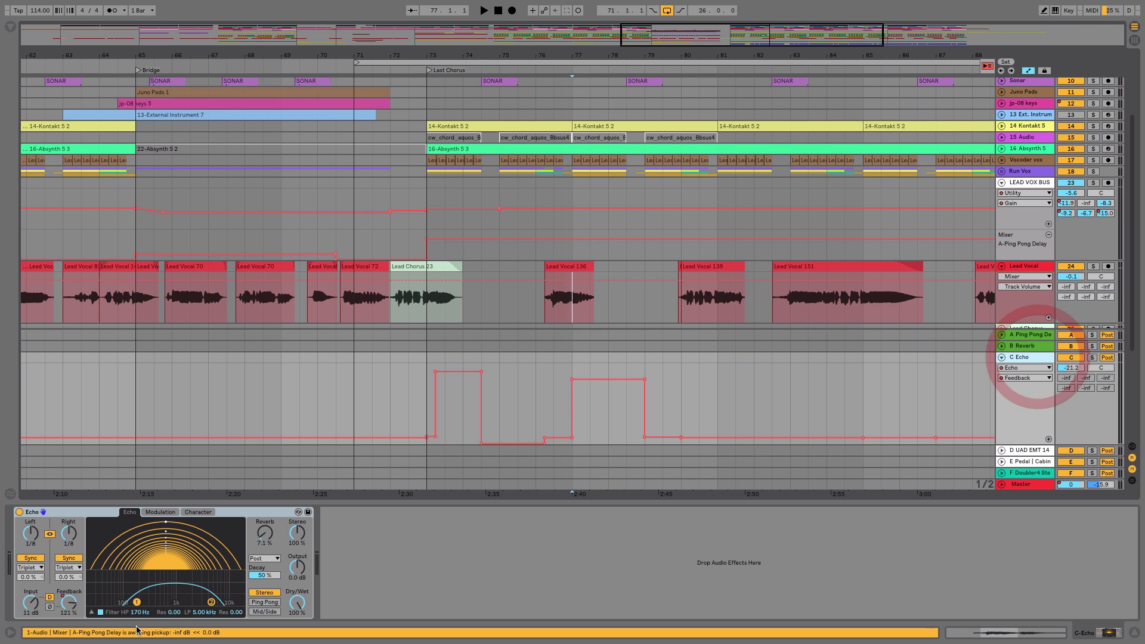
pyautogui.rightClick(69, 604)
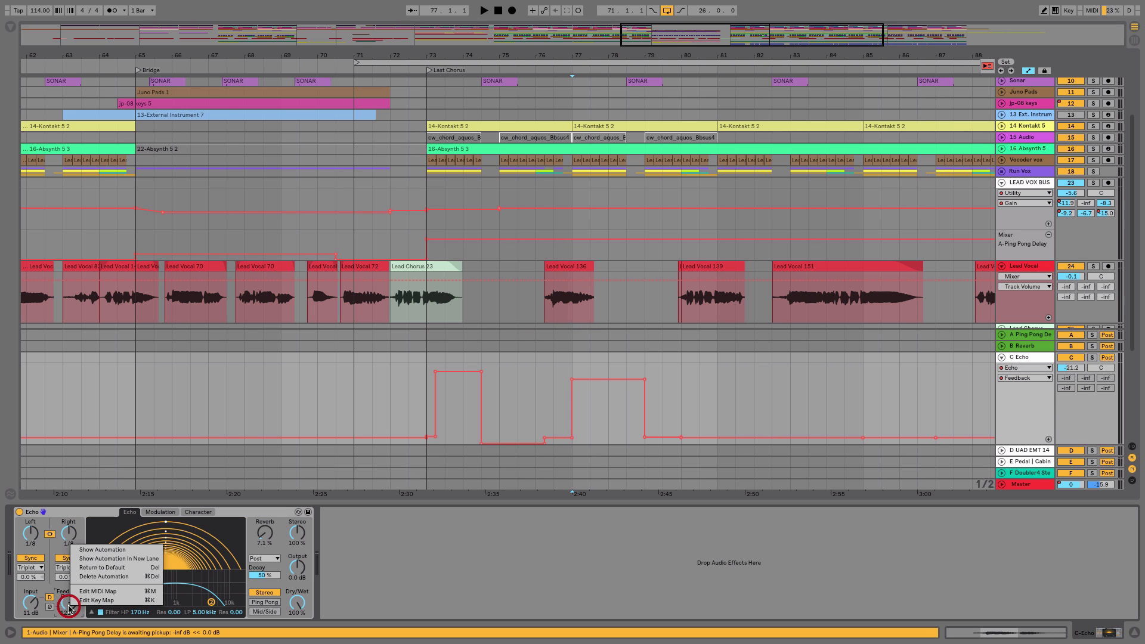
pyautogui.click(119, 550)
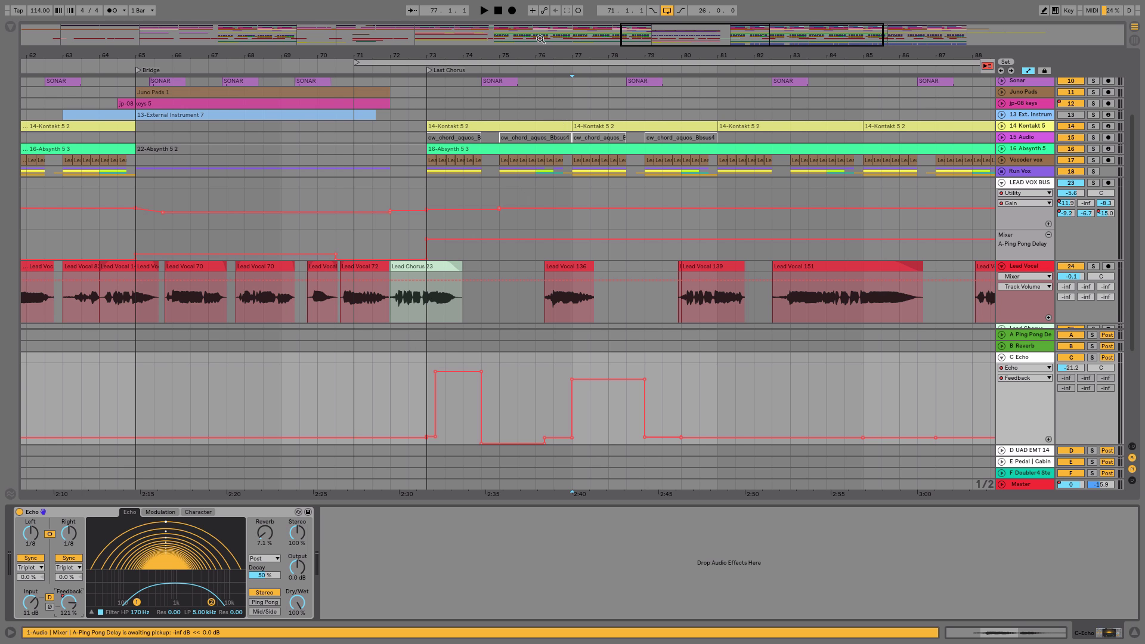
# - Solo the LEAD VOX BUS and audition the Feedback automation from 71.4.1 and from 76.2.1 in the Last Chorus
pyautogui.moveTo(537, 54)
pyautogui.mouseDown()
pyautogui.moveTo(540, 90)
pyautogui.moveTo(539, 75)
pyautogui.mouseUp()
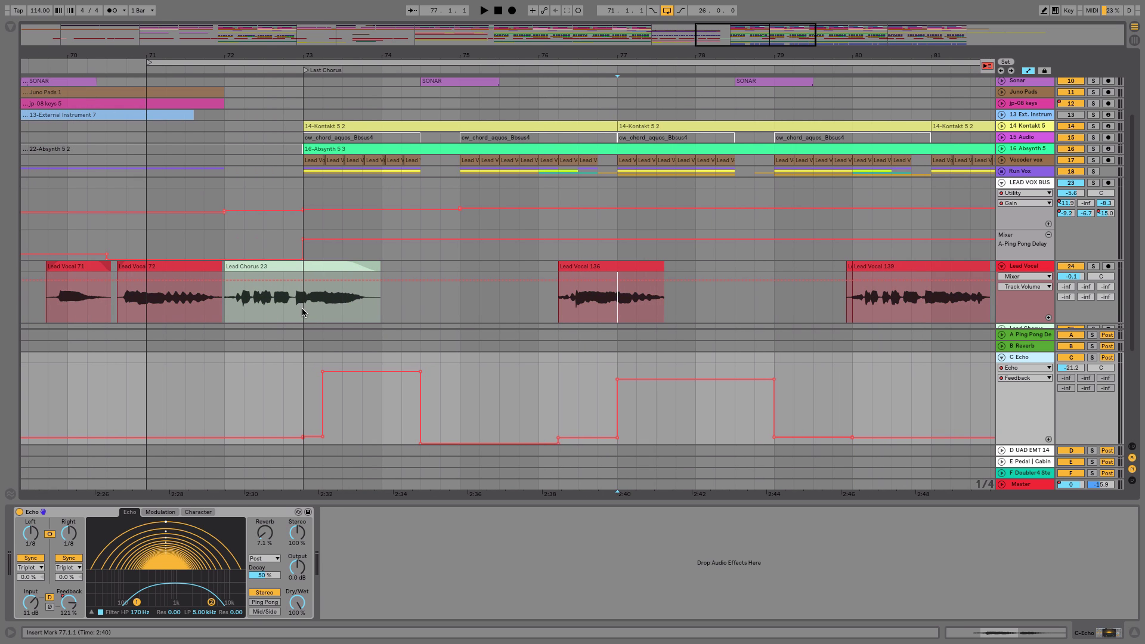
pyautogui.click(1094, 183)
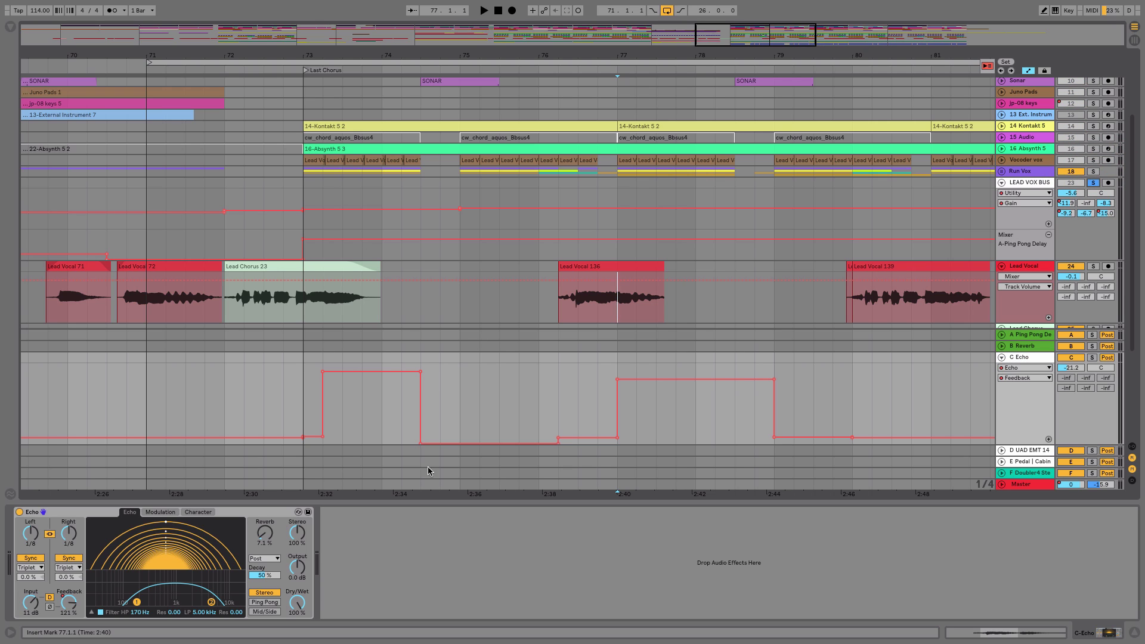
pyautogui.click(203, 376)
pyautogui.press('space')
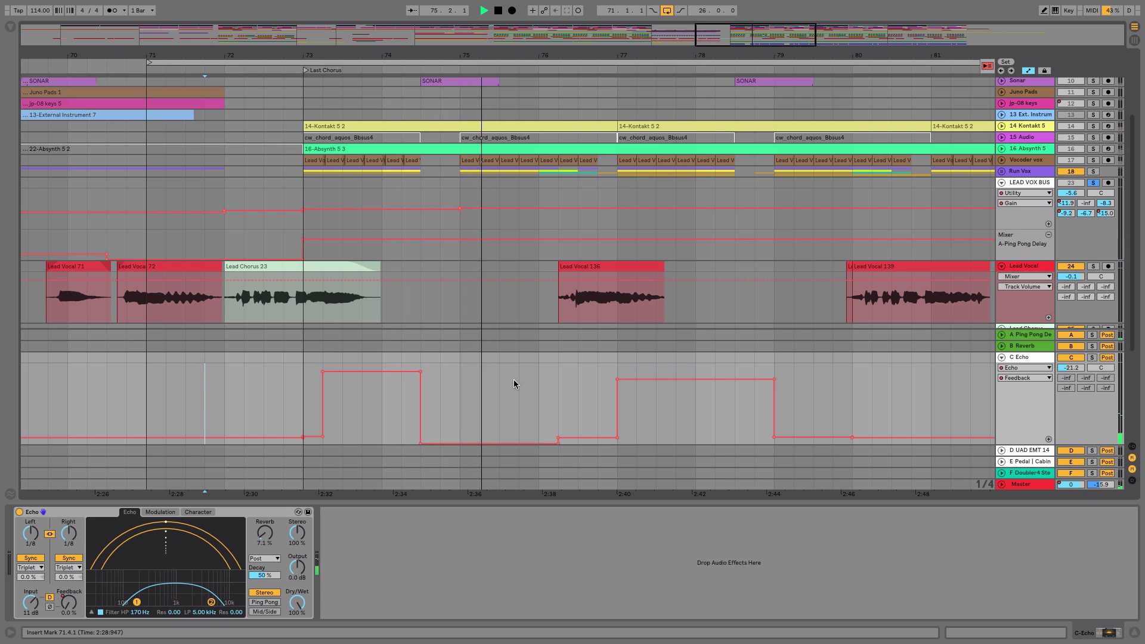
pyautogui.click(558, 386)
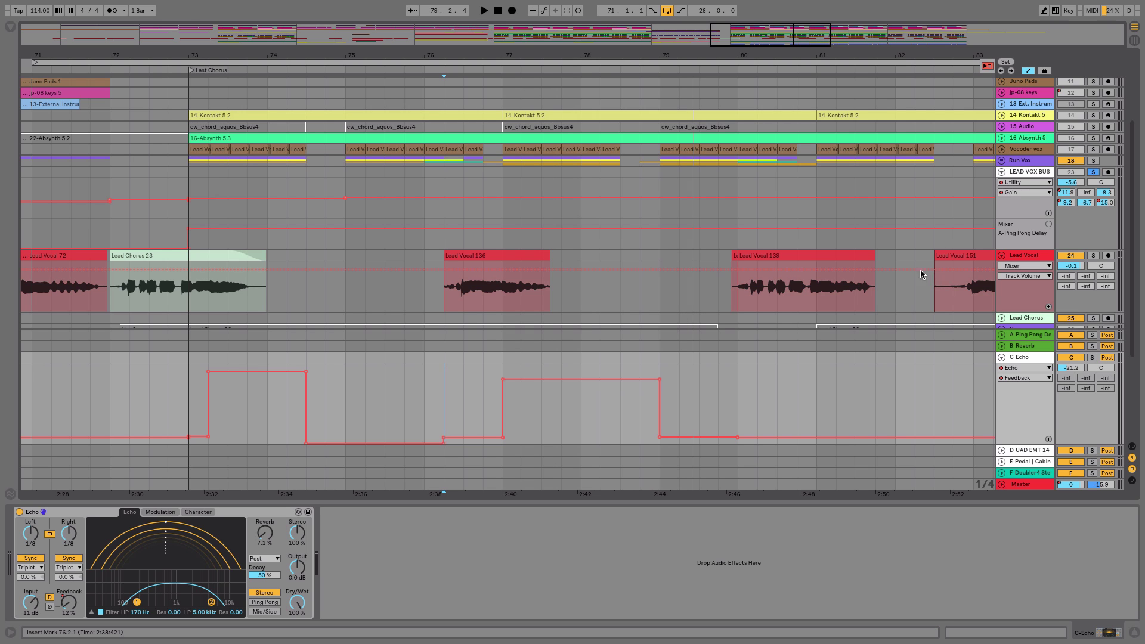
# - Open the UAD EMT 140 plate reverb of the D return in Session View and reposition its window over the mixer
pyautogui.press('Tab')
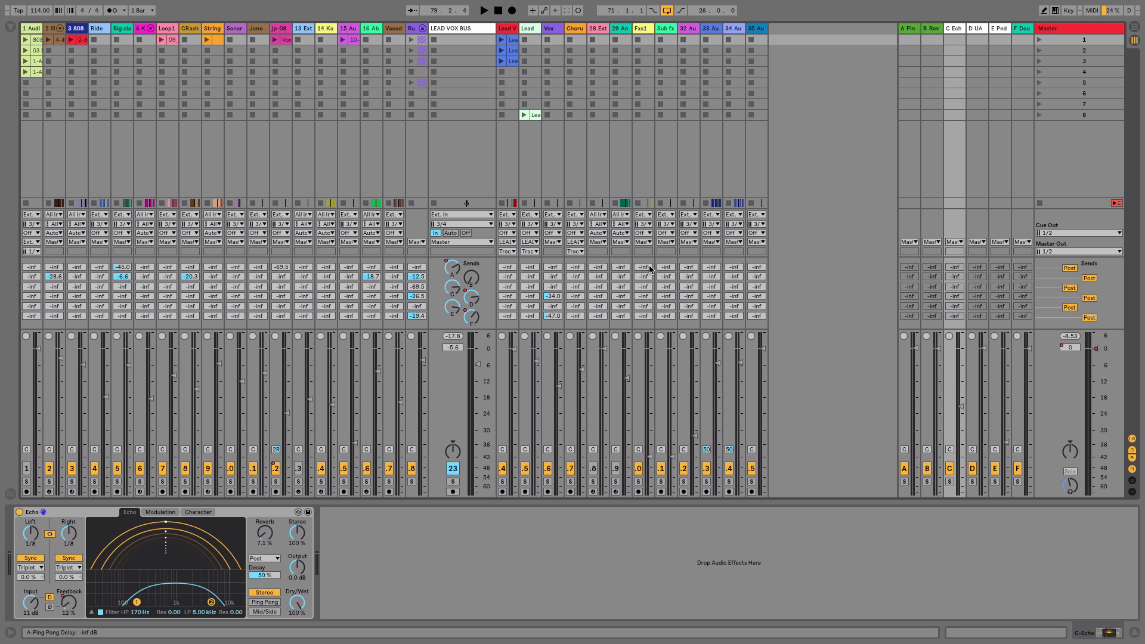
pyautogui.click(974, 30)
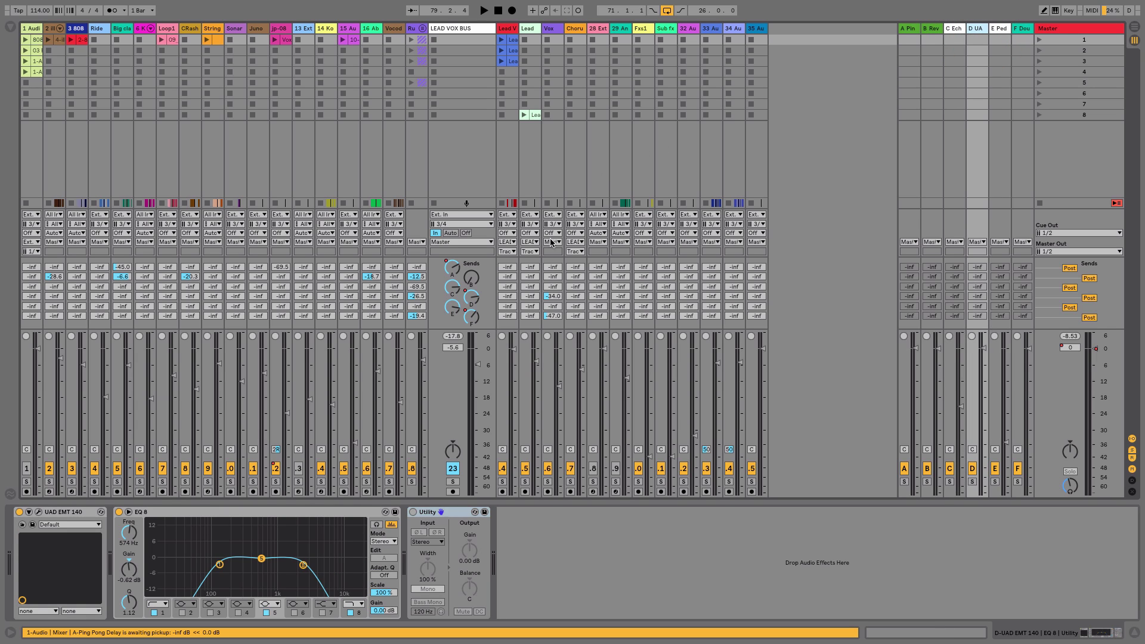
pyautogui.click(38, 512)
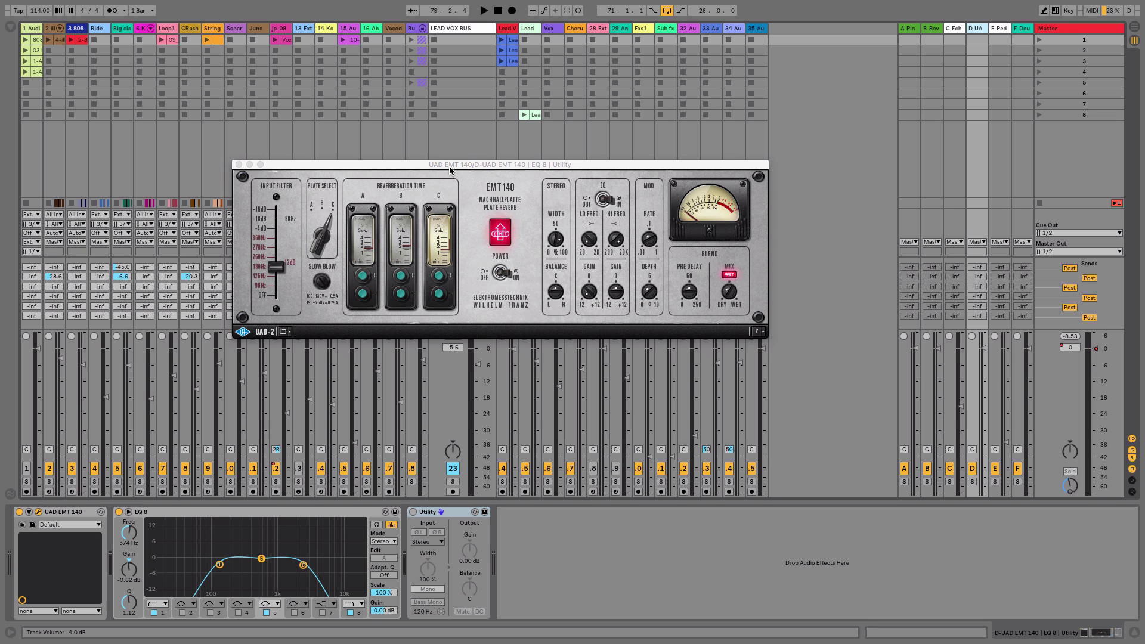
pyautogui.moveTo(450, 170); pyautogui.dragTo(624, 273)
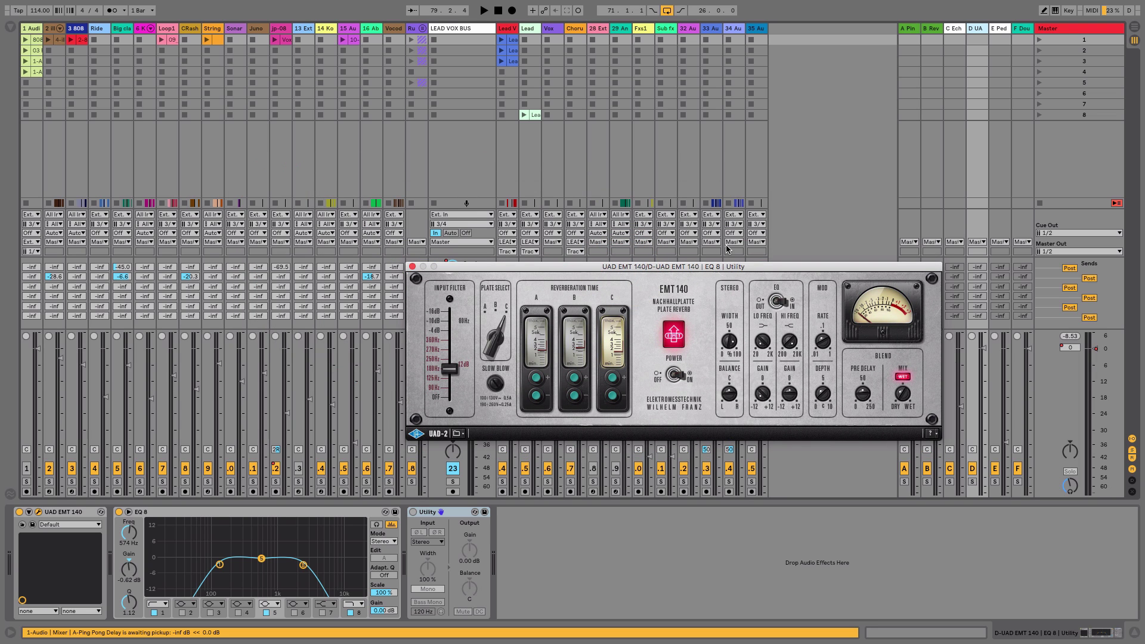
# - Play the full mix from bar 33 at the 2nd Verse in Arrangement View, keeping the EMT 140 window open
pyautogui.click(794, 165)
pyautogui.press('Tab')
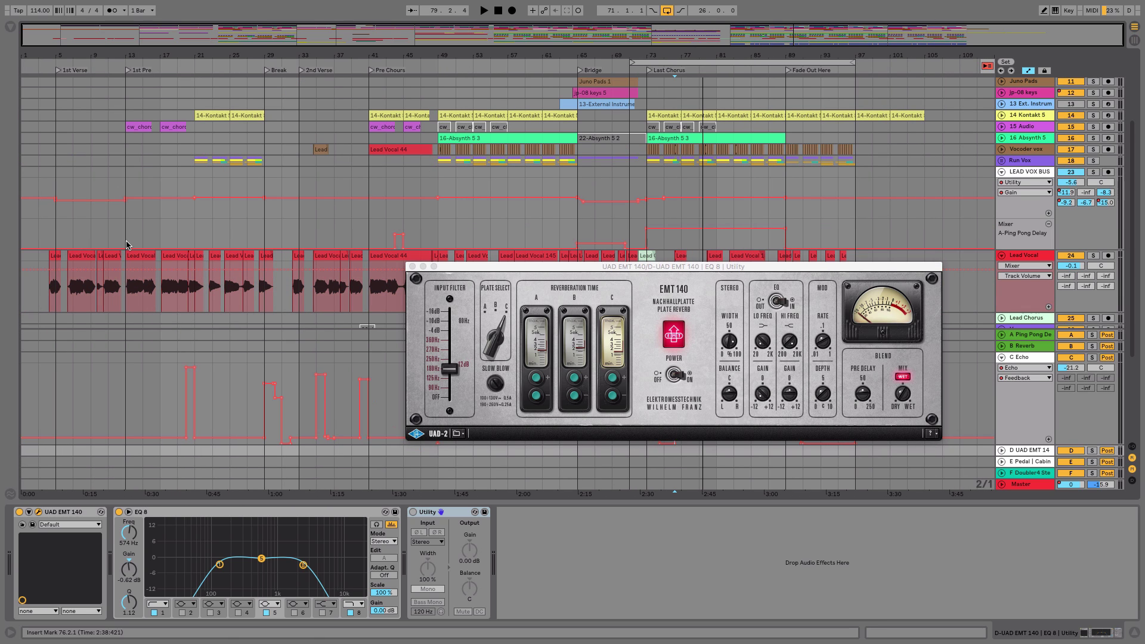
pyautogui.click(304, 231)
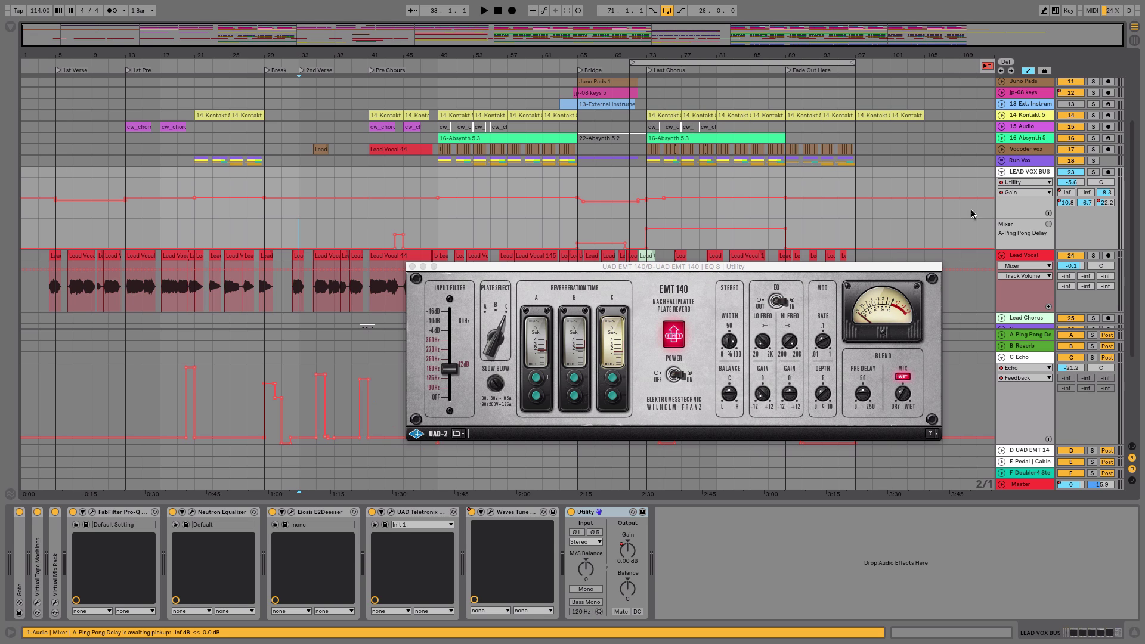
pyautogui.press('space')
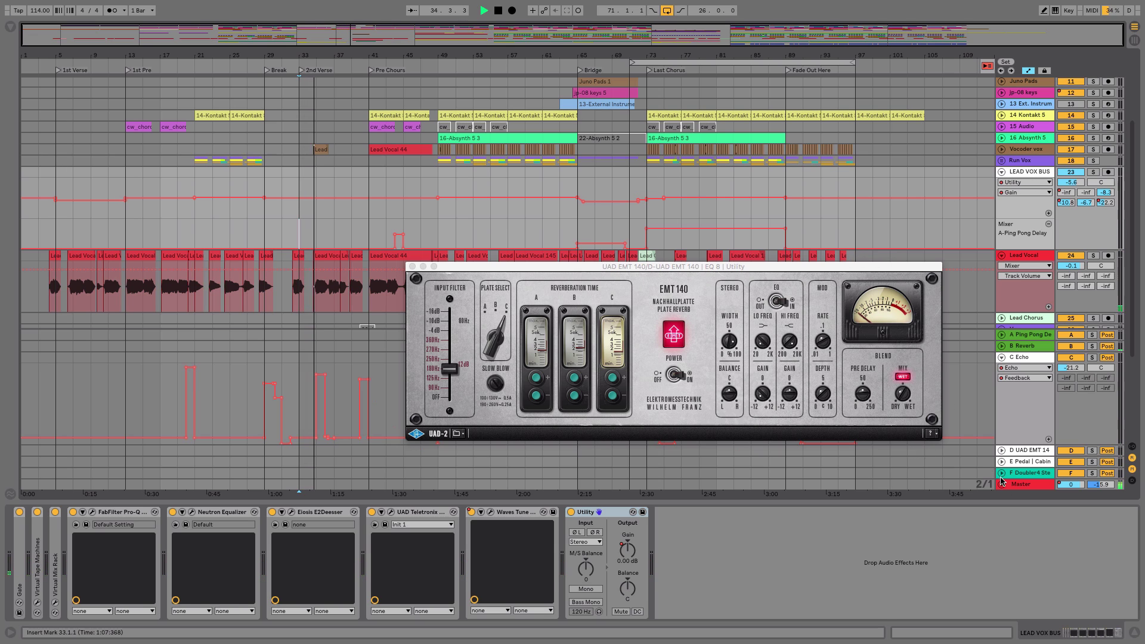
# - Switch the D UAD EMT 140 return off and back on in Session View to compare the mix without and with reverb
pyautogui.click(1017, 451)
pyautogui.press('Tab')
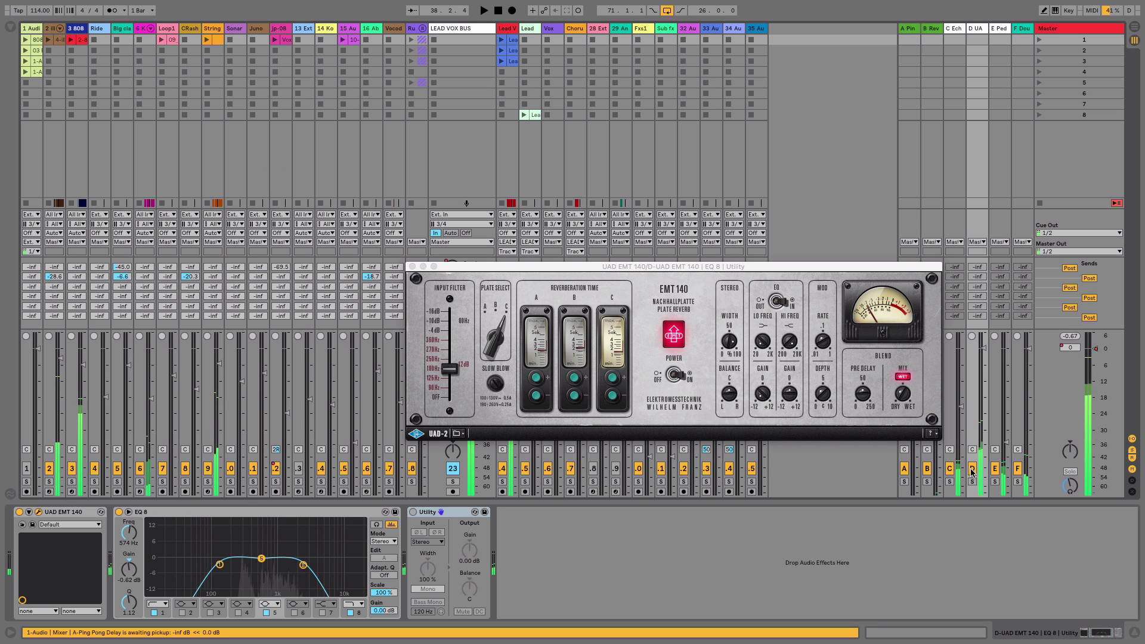
pyautogui.click(972, 471)
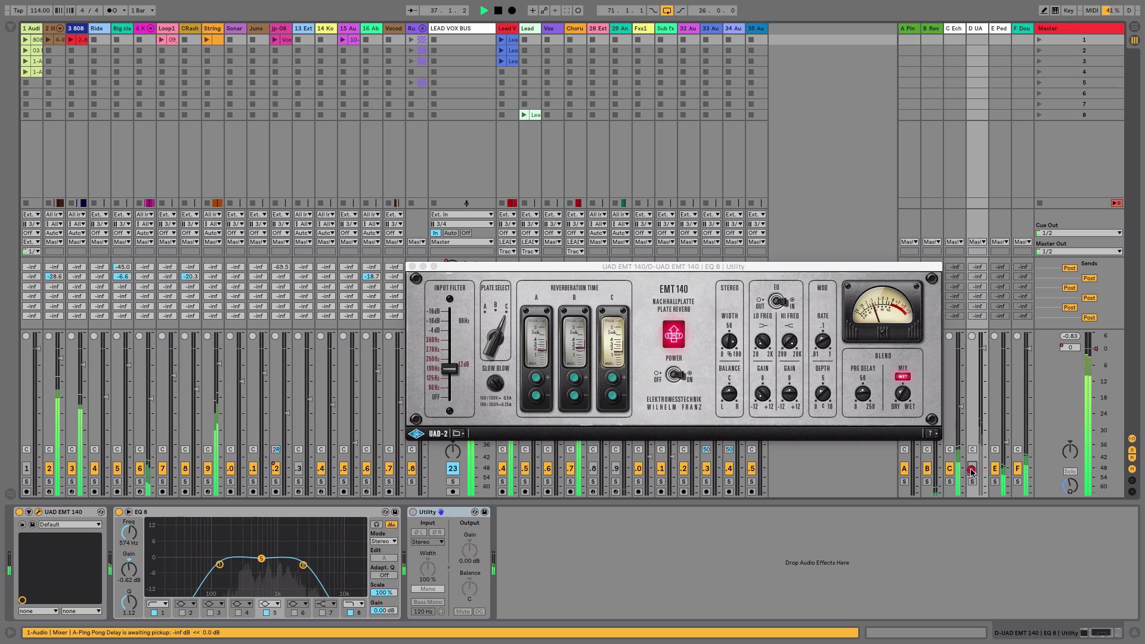
pyautogui.click(972, 470)
# - Raise the D UAD EMT 140 return's fader slightly, then check the reverb's Pre Delay and close its window
pyautogui.moveTo(984, 351); pyautogui.dragTo(983, 345)
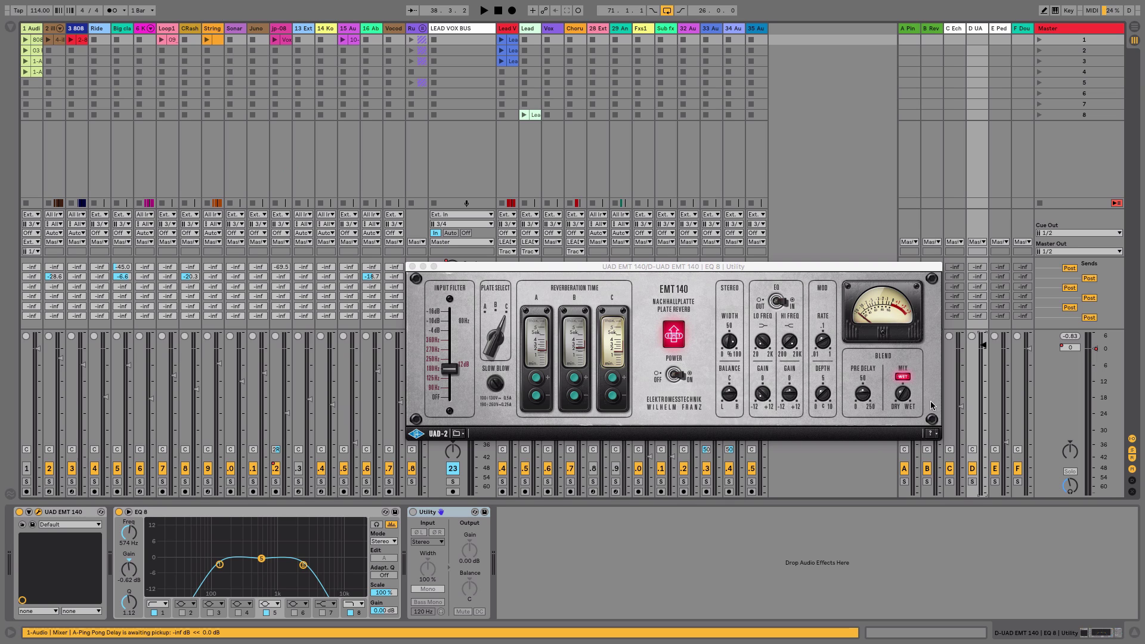
pyautogui.click(864, 399)
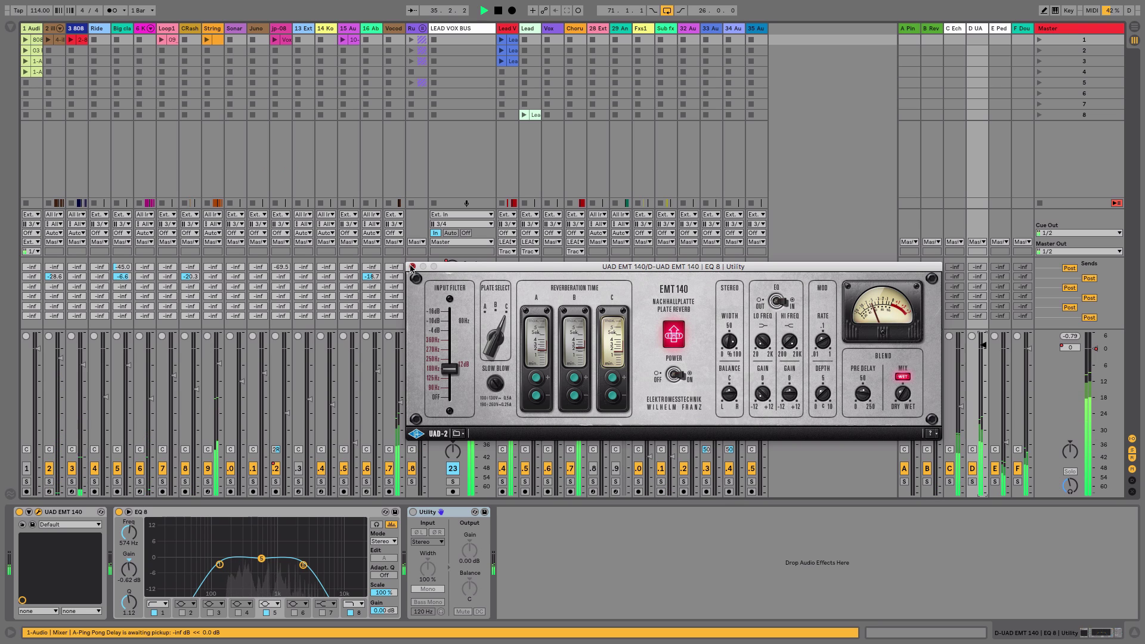
pyautogui.click(410, 267)
pyautogui.press('space')
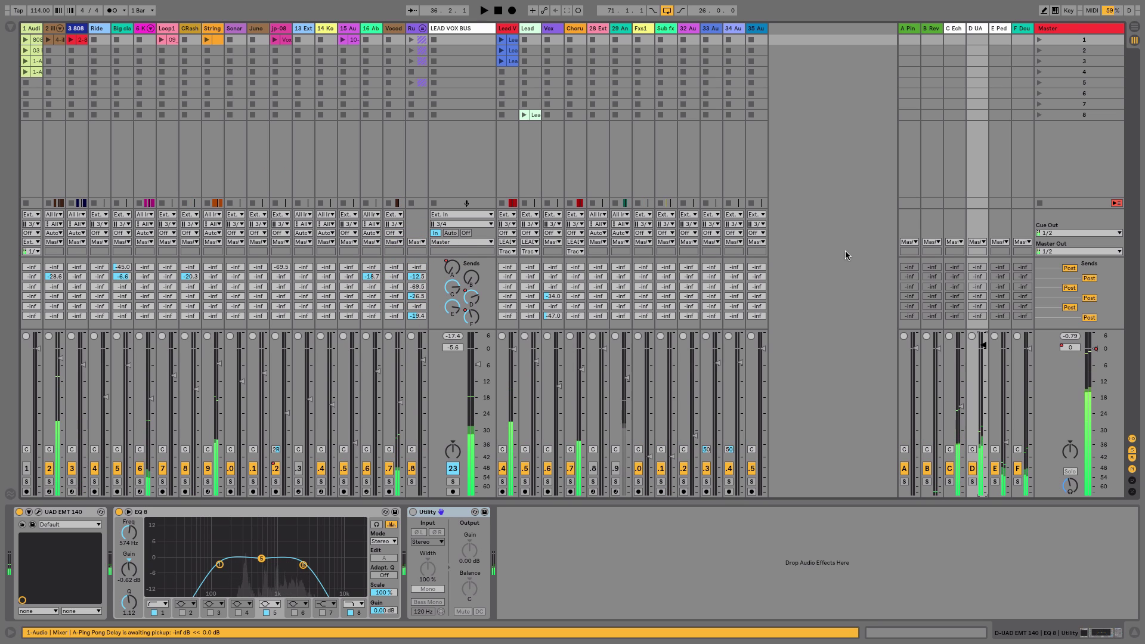
# - Solo the E Pedal | Cabinet return, audition it from bar 33 and select its Pedal device
pyautogui.click(997, 28)
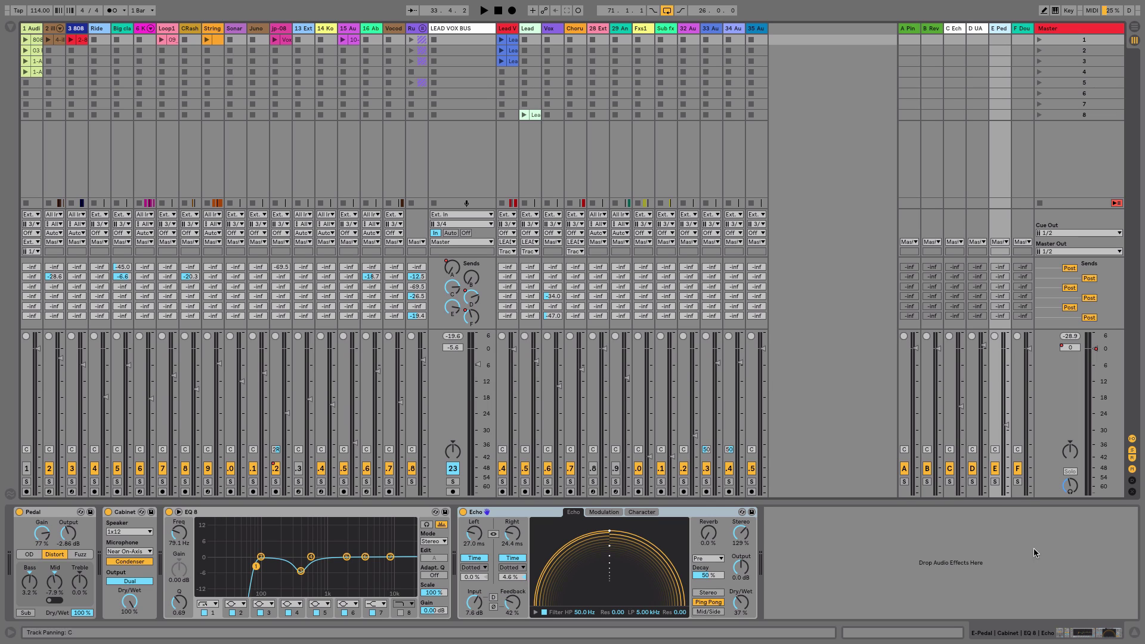
pyautogui.click(994, 481)
pyautogui.press('space')
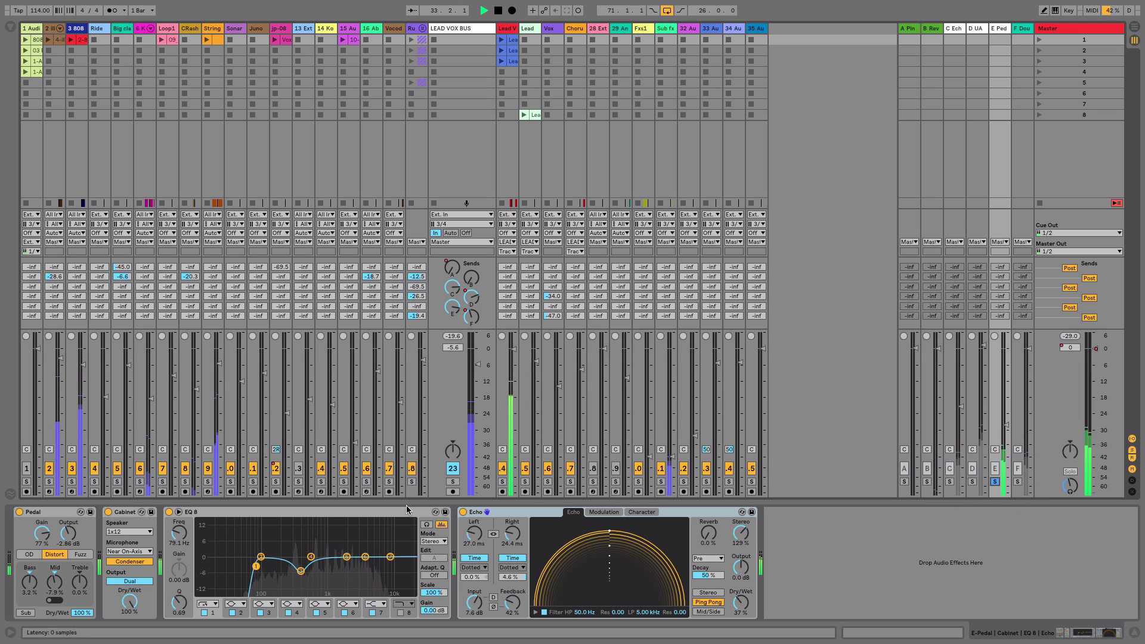
pyautogui.press('space')
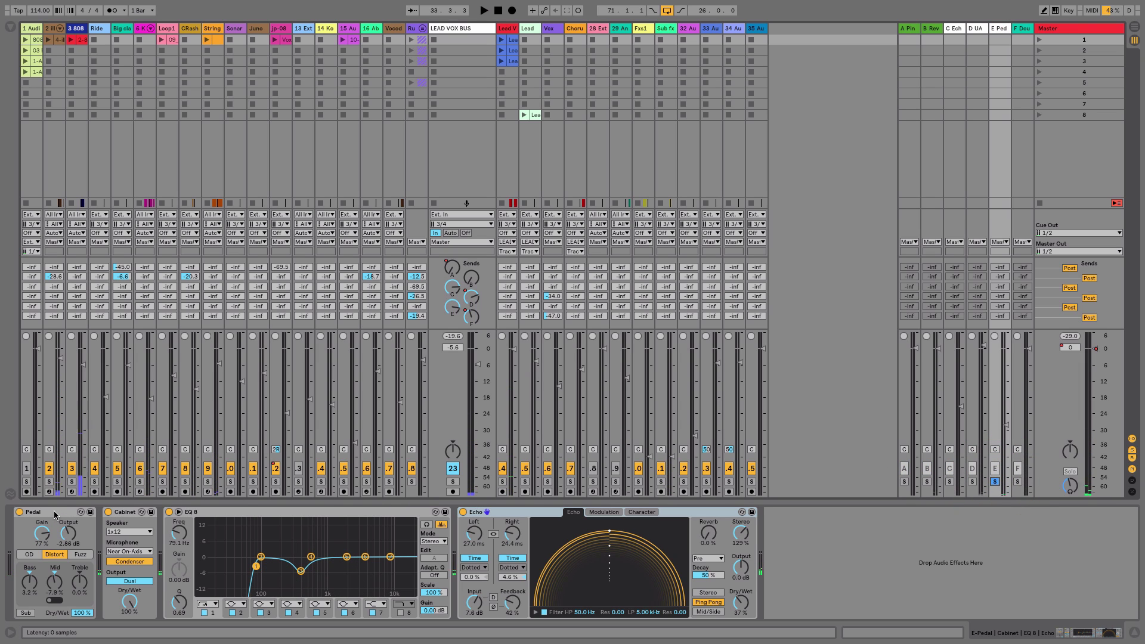
pyautogui.click(54, 514)
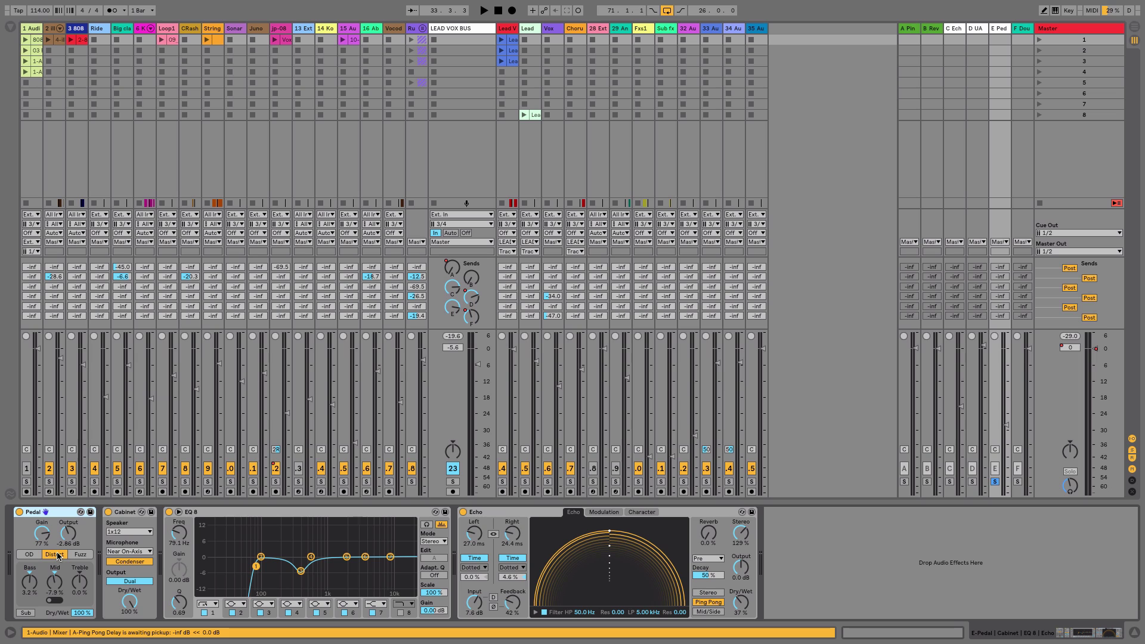
# - Bypass the Cabinet device on the E Pedal return while auditioning it, and switch it back on
pyautogui.click(118, 514)
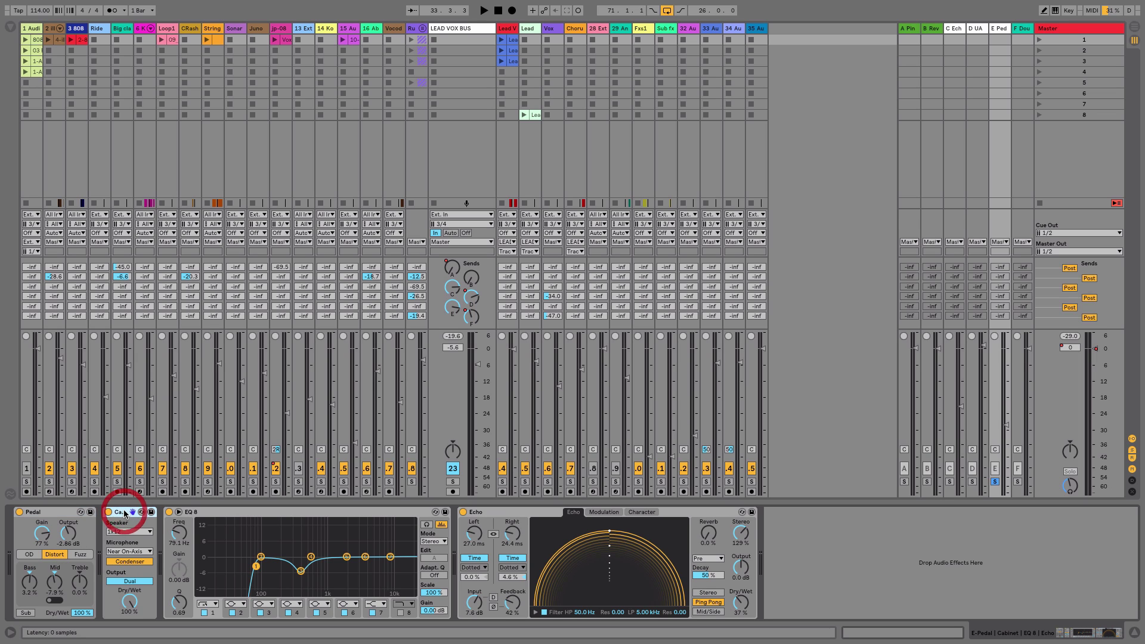
pyautogui.click(108, 513)
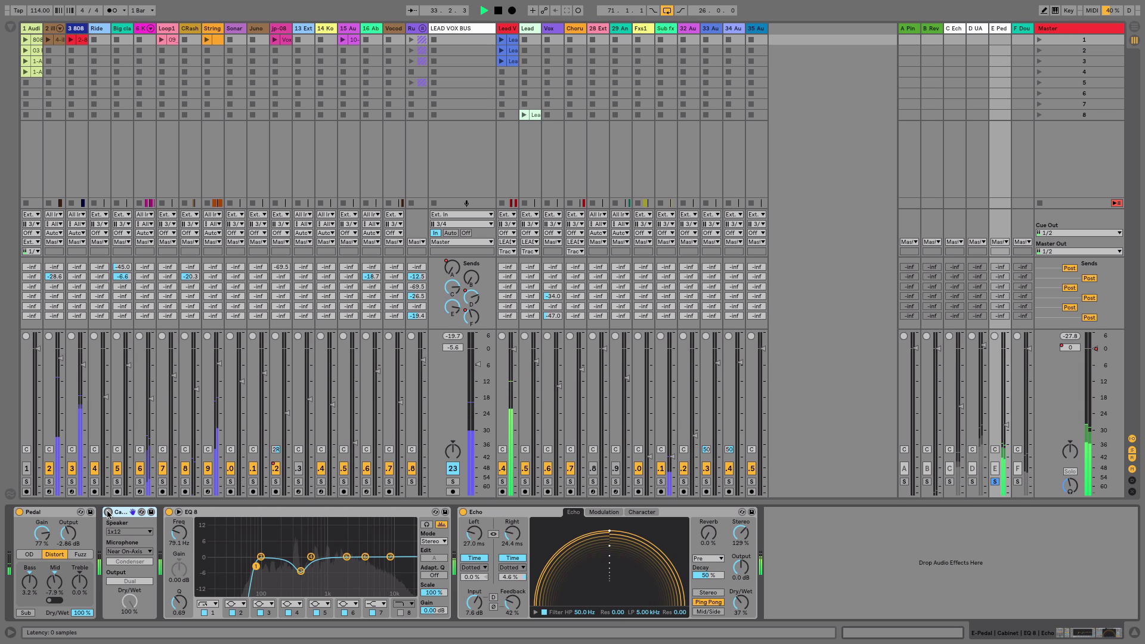
pyautogui.click(108, 513)
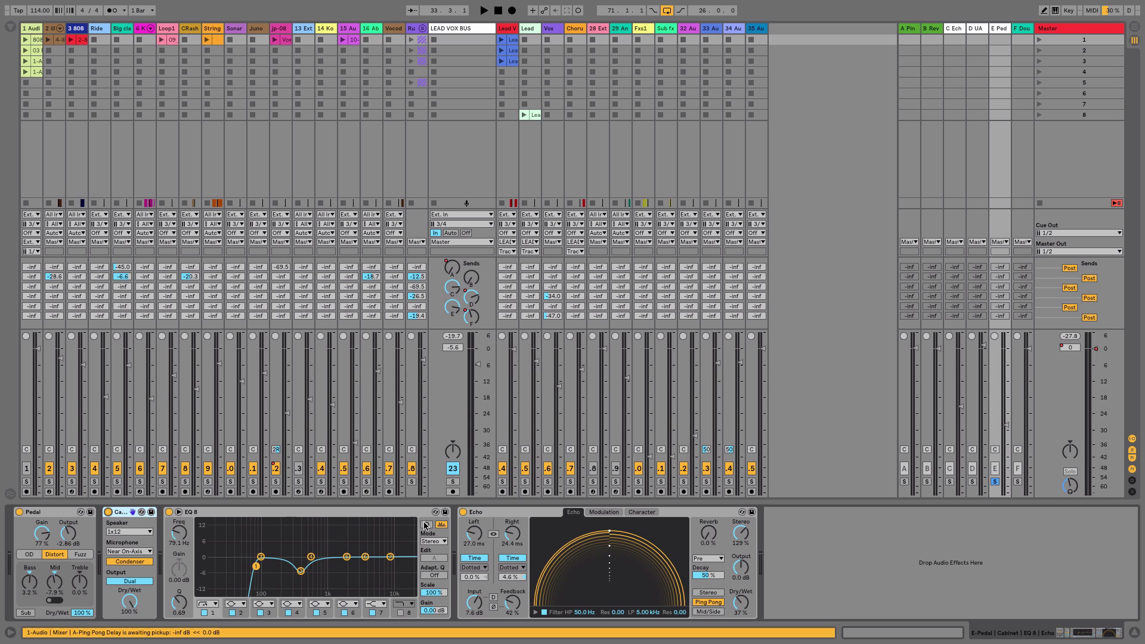
# - Set the Echo device's delay times to 55.8 ms on the left and 22.0 ms on the right while auditioning the return
pyautogui.click(513, 517)
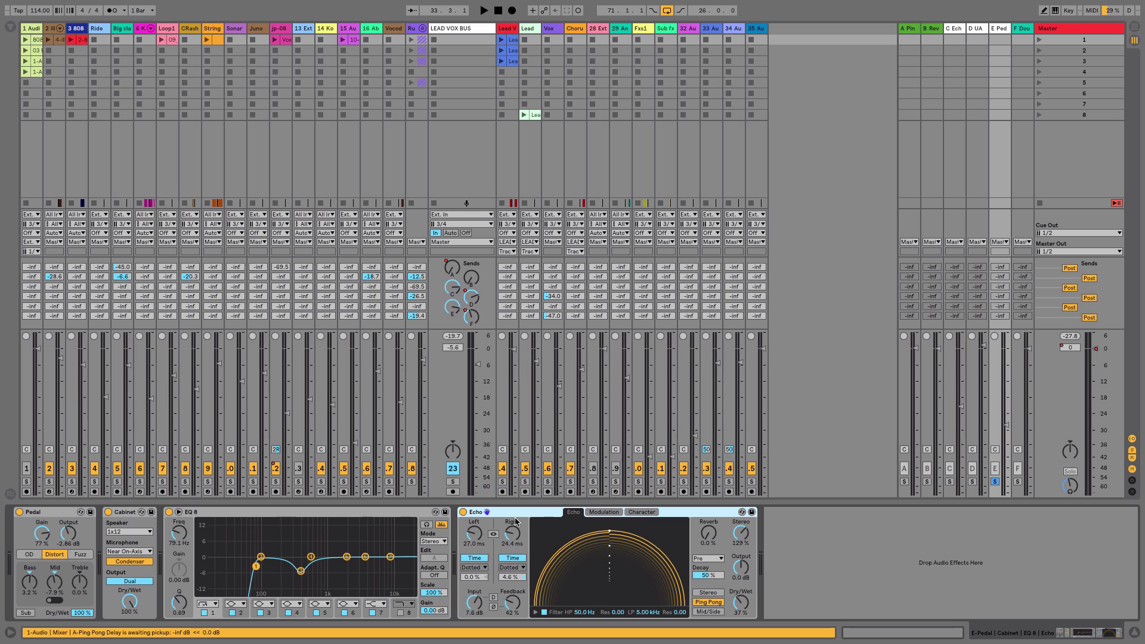
pyautogui.click(512, 559)
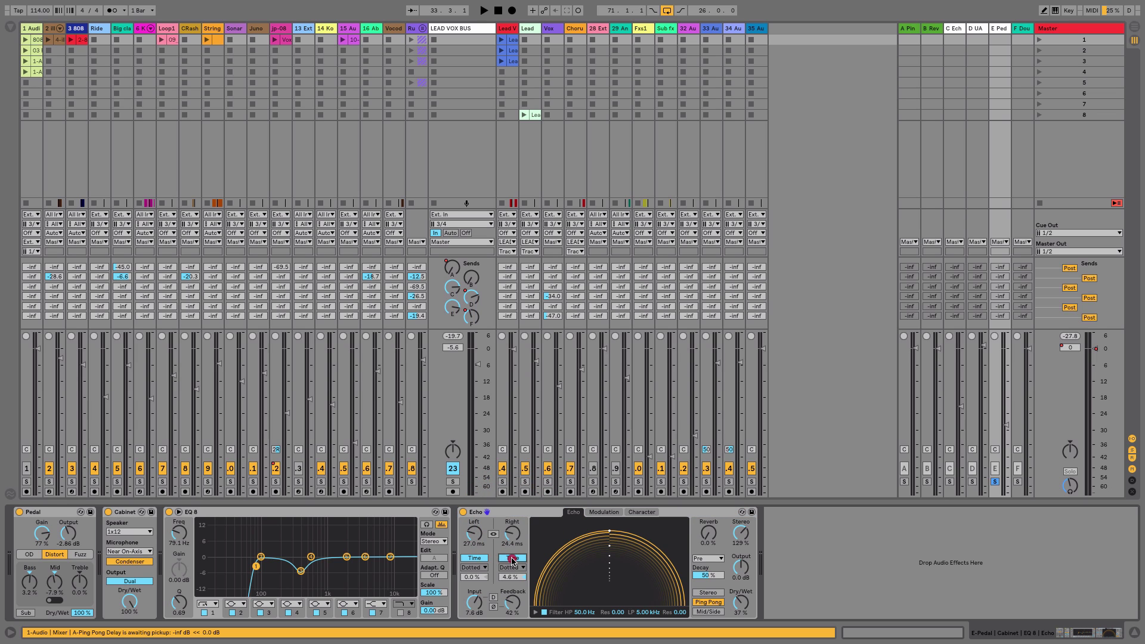
pyautogui.click(517, 559)
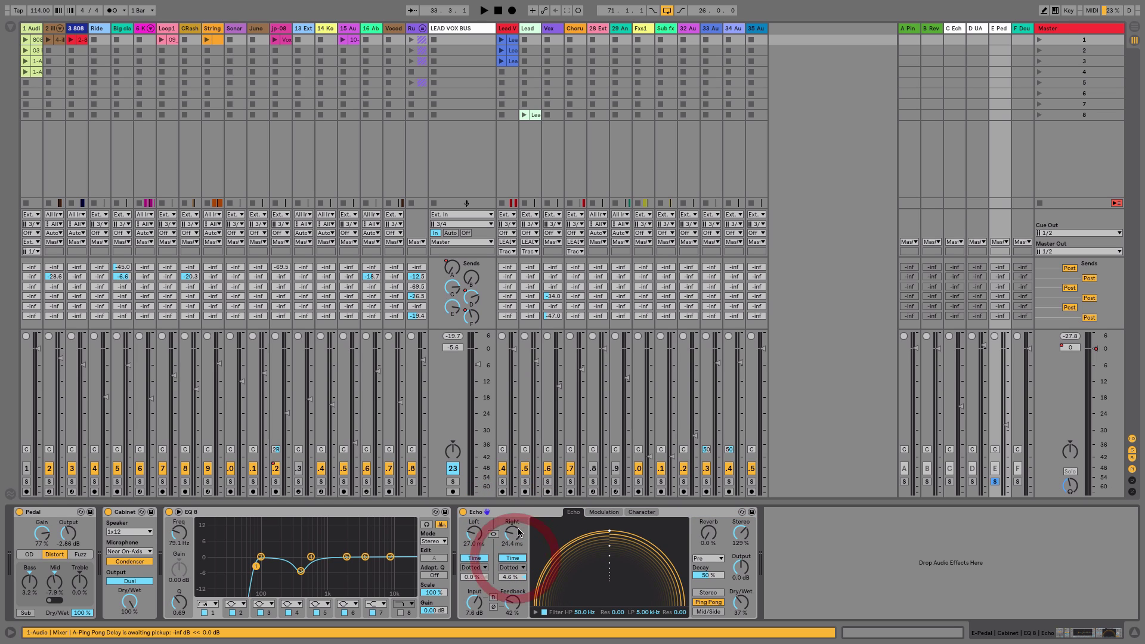
pyautogui.moveTo(512, 534); pyautogui.dragTo(513, 551)
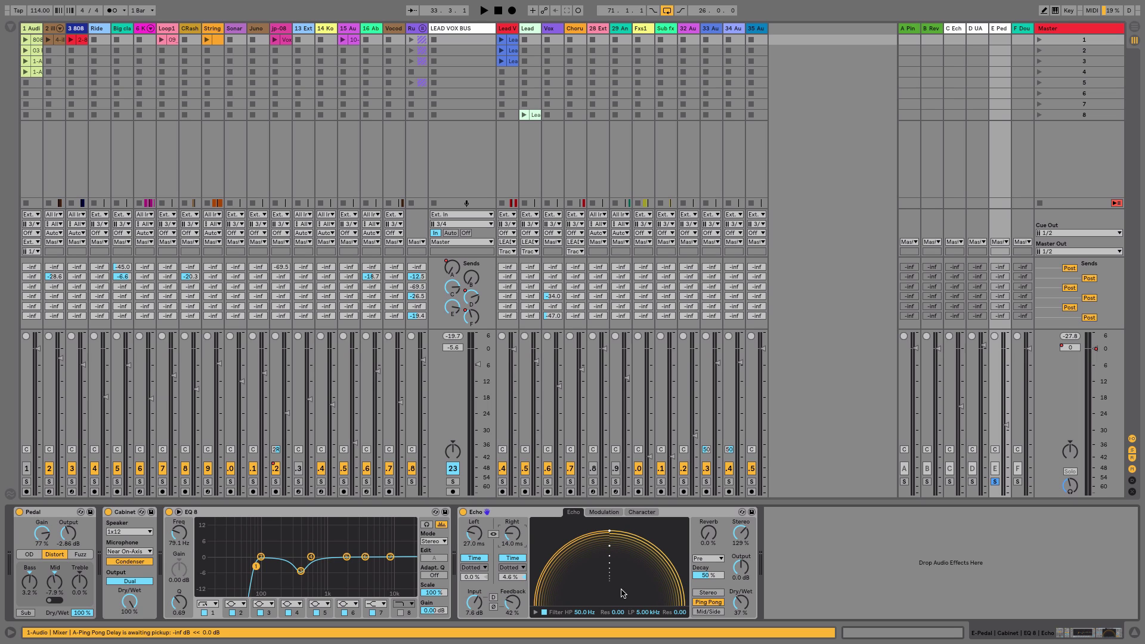
pyautogui.moveTo(472, 540); pyautogui.dragTo(512, 540)
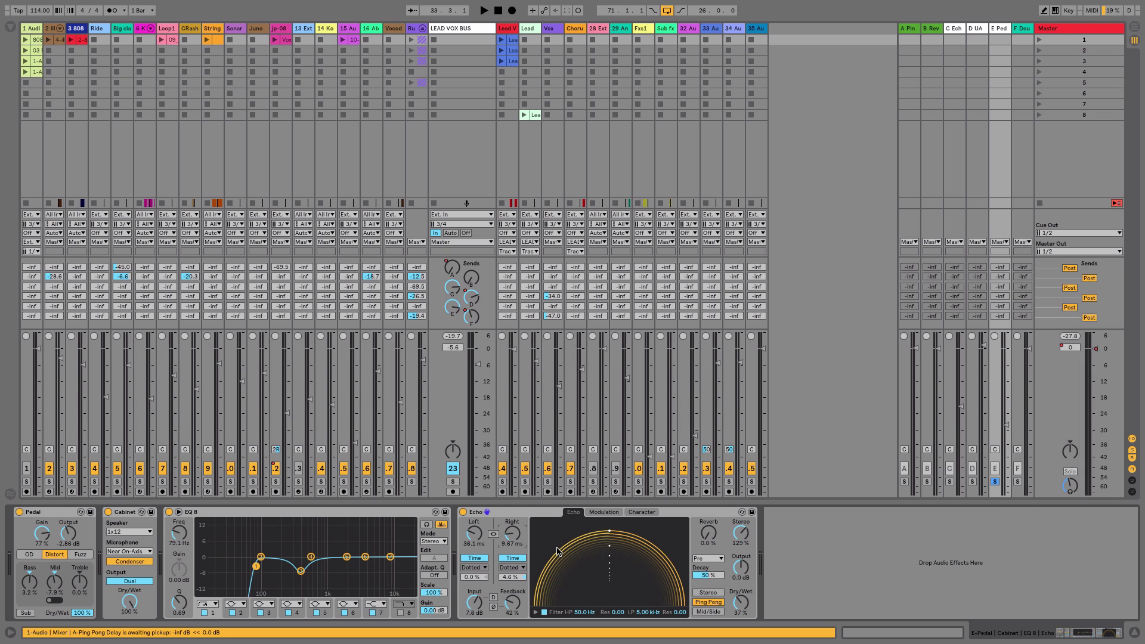
pyautogui.press('space')
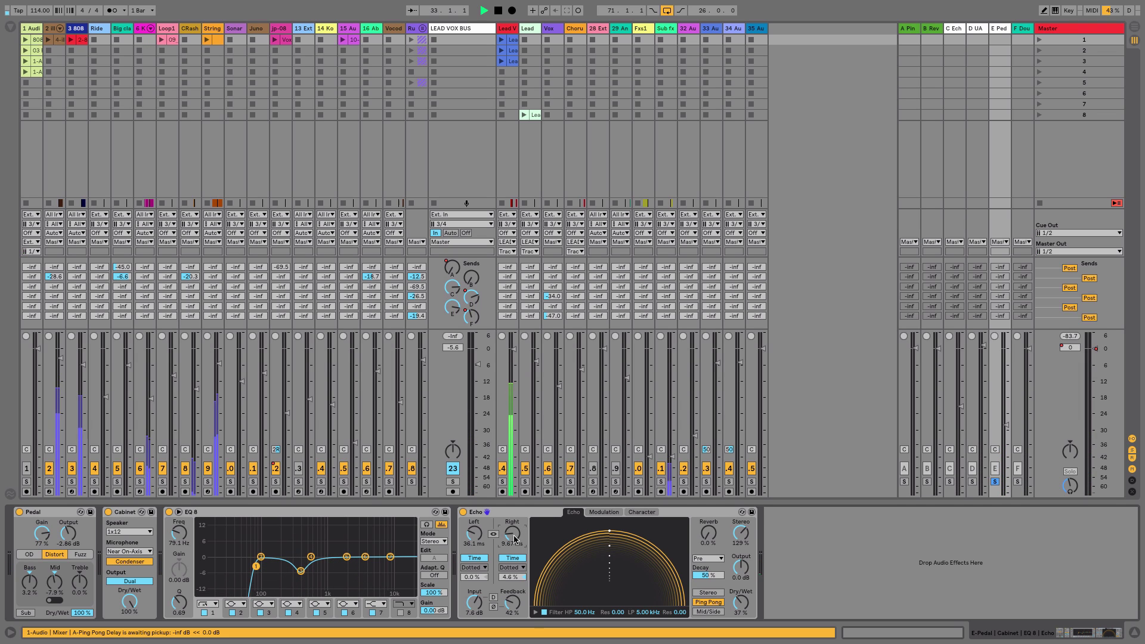
pyautogui.scroll(5, 514, 538)
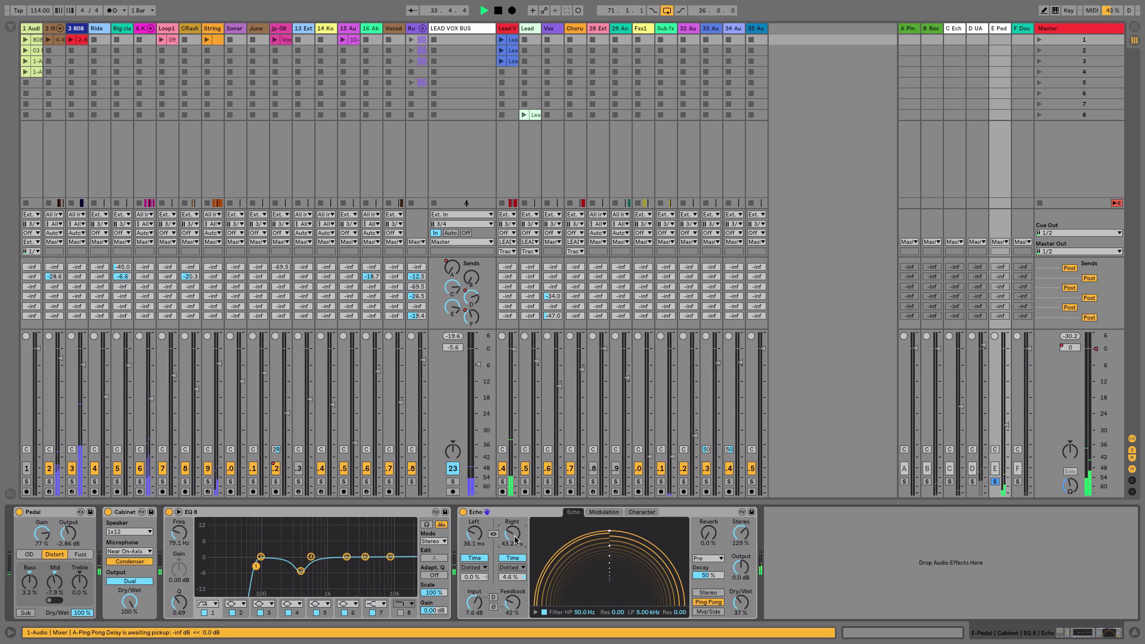
pyautogui.scroll(-3, 514, 539)
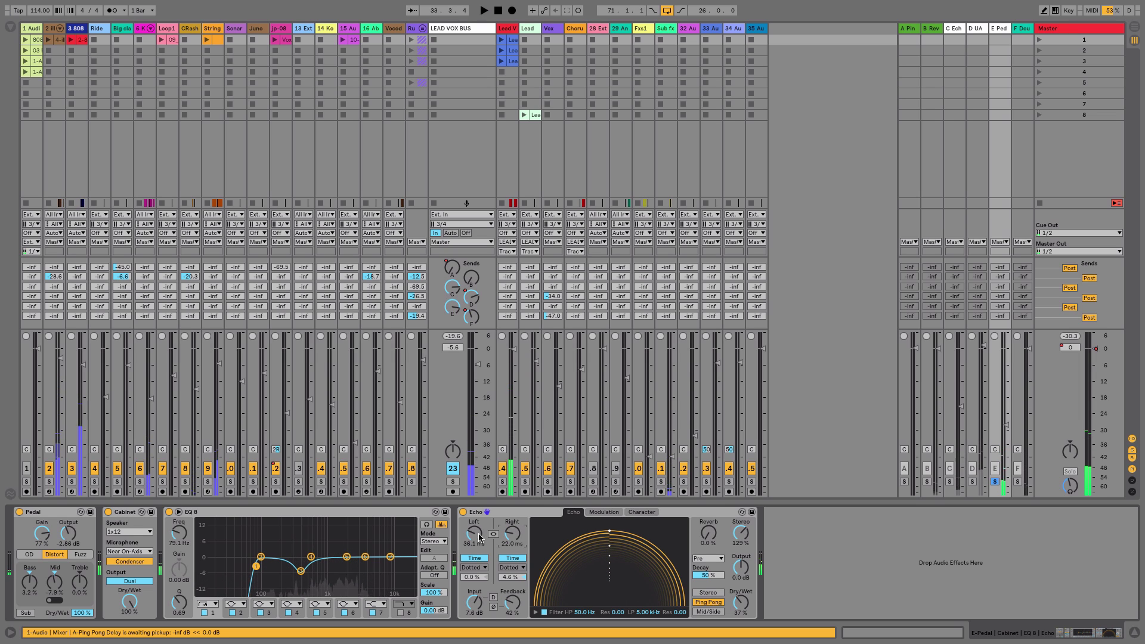
pyautogui.scroll(3, 479, 538)
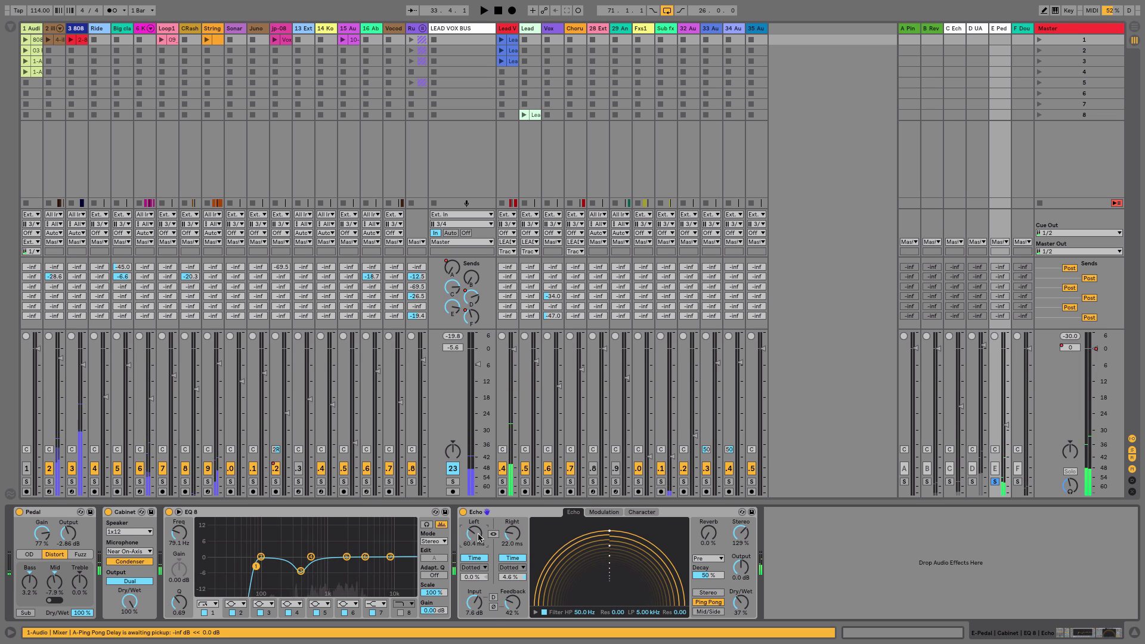
pyautogui.scroll(-1, 479, 538)
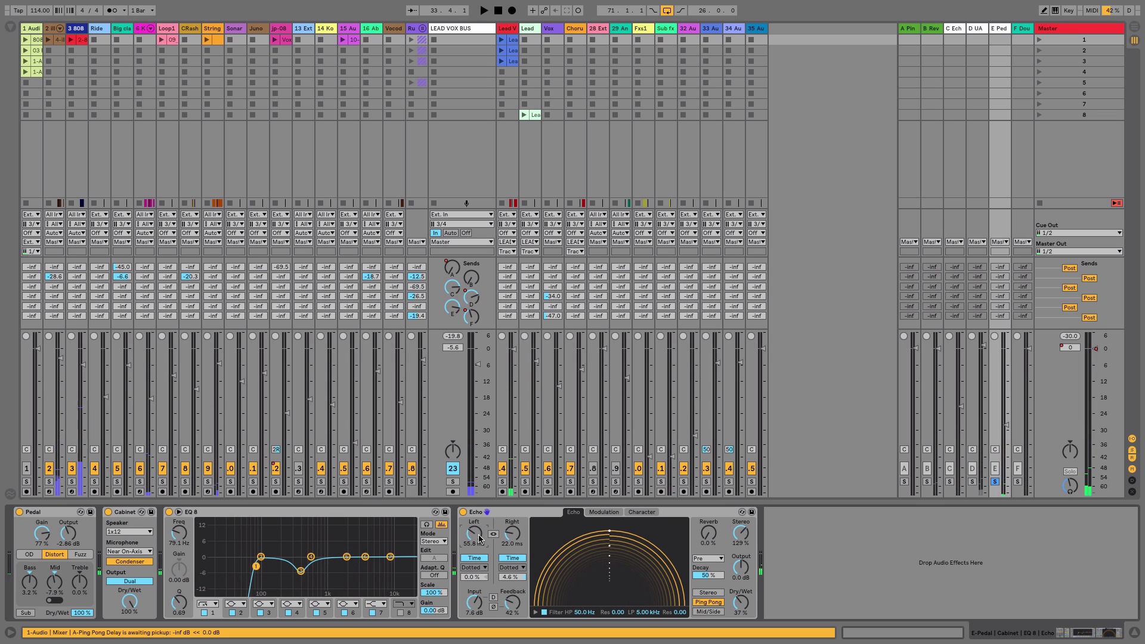
# - Set the Echo's filter to HP 175 Hz and LP 4.39 kHz, and raise its Dry/Wet to 43 %
pyautogui.click(536, 612)
pyautogui.moveTo(550, 601); pyautogui.dragTo(581, 602)
pyautogui.moveTo(658, 600); pyautogui.dragTo(652, 602)
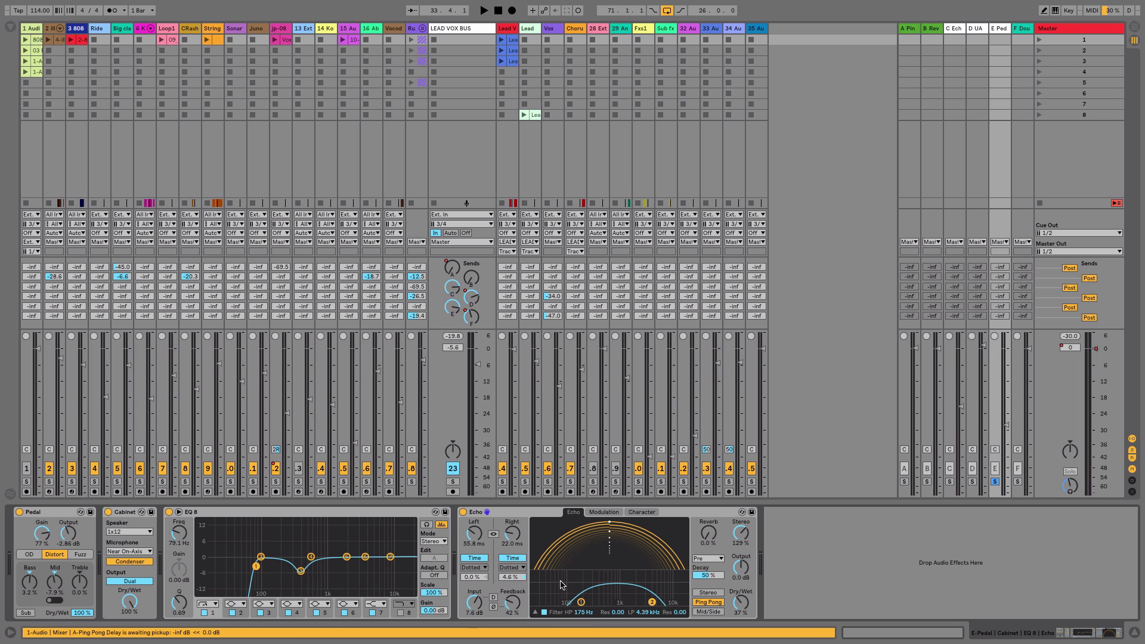
pyautogui.press('space')
pyautogui.click(536, 612)
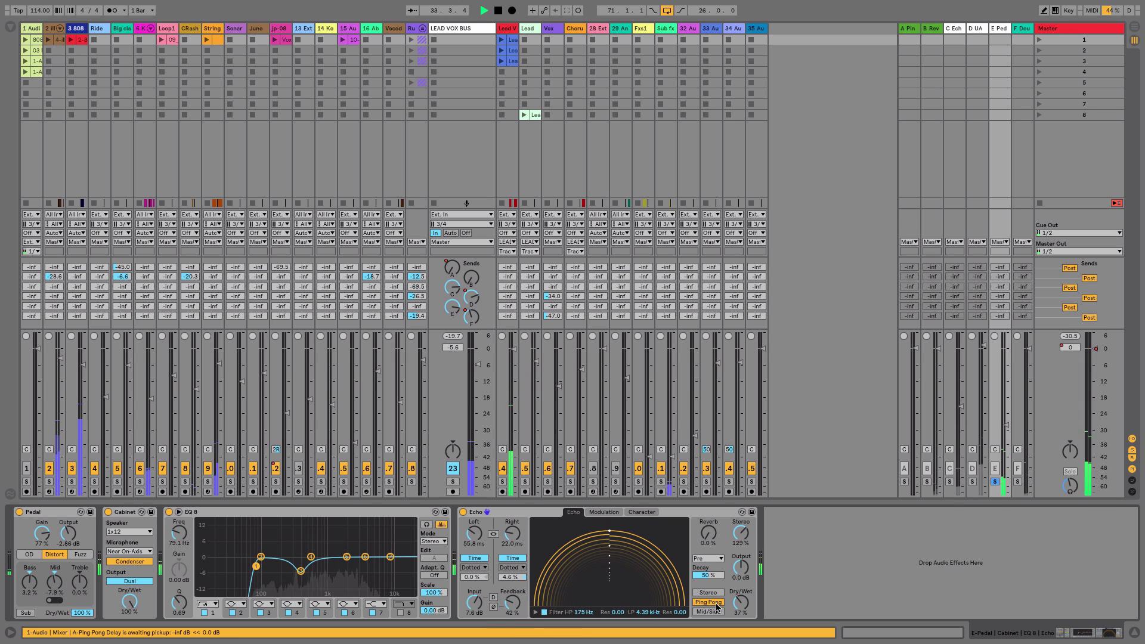
pyautogui.press('space')
pyautogui.moveTo(741, 602); pyautogui.dragTo(741, 598)
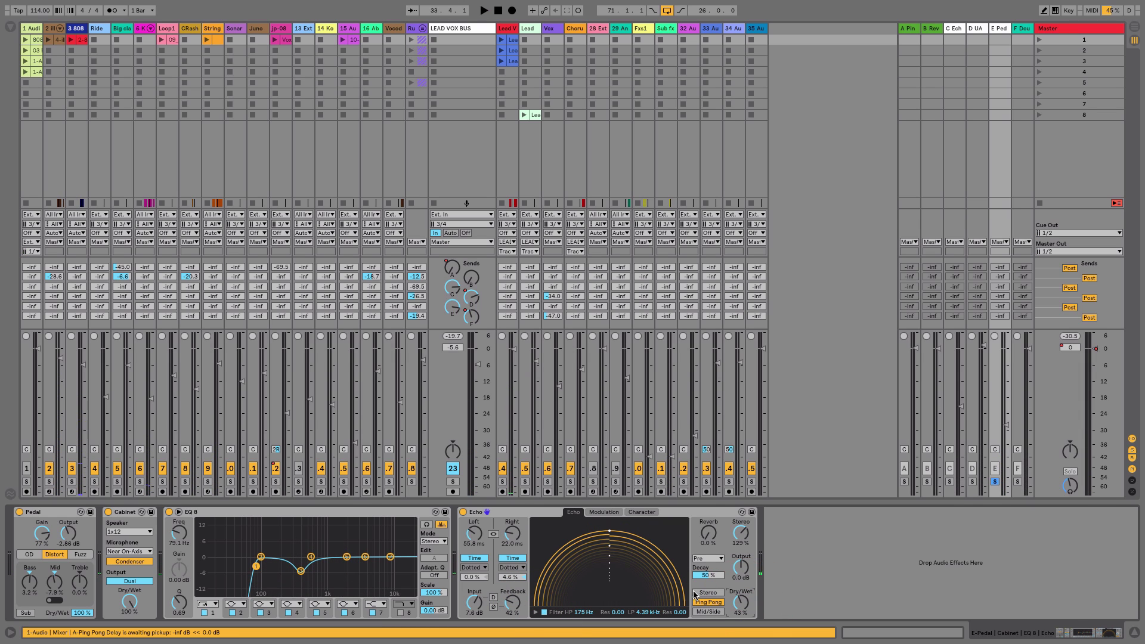
# - Solo LEAD VOX BUS together with the E Pedal return and lower the return's fader to -30.0 dB during playback
pyautogui.click(452, 481)
pyautogui.press('space')
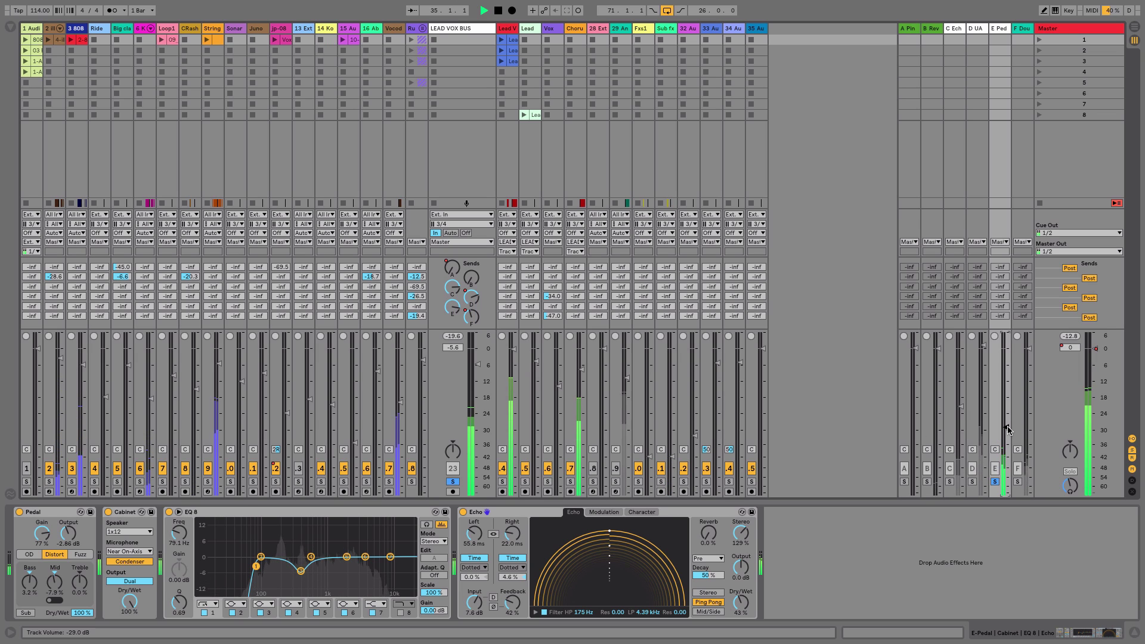
pyautogui.moveTo(1008, 427); pyautogui.dragTo(1008, 433)
pyautogui.press('space')
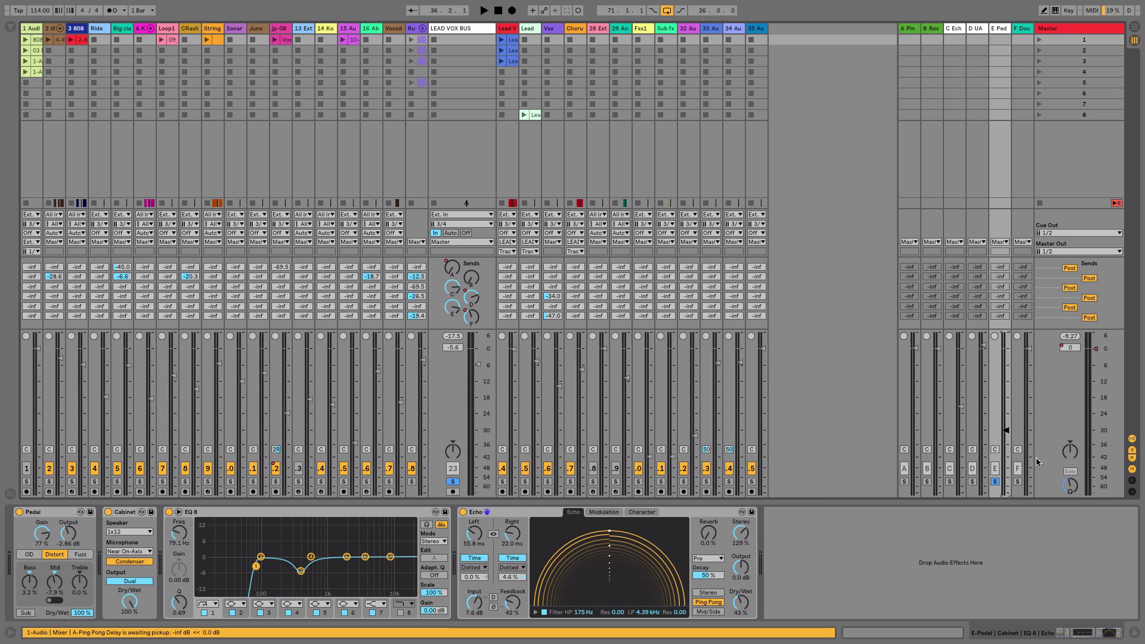
pyautogui.press('space')
pyautogui.scroll(-1, 1008, 434)
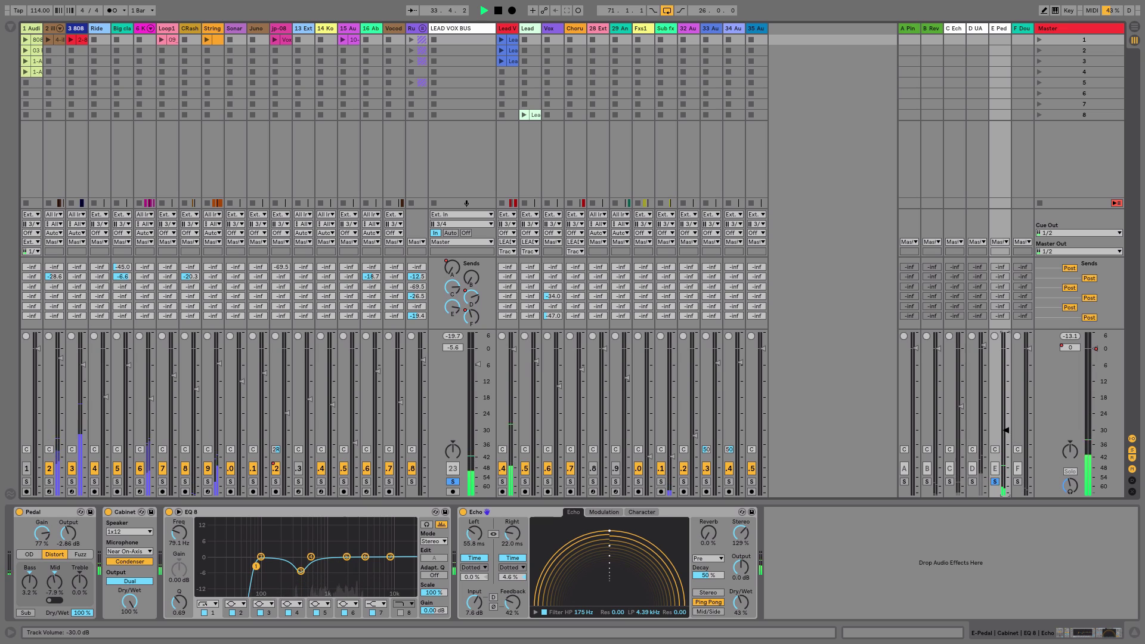
# - Unsolo the E Pedal return, lower its fader slightly further, and unsolo LEAD VOX BUS to hear the full mix
pyautogui.click(995, 481)
pyautogui.press('space')
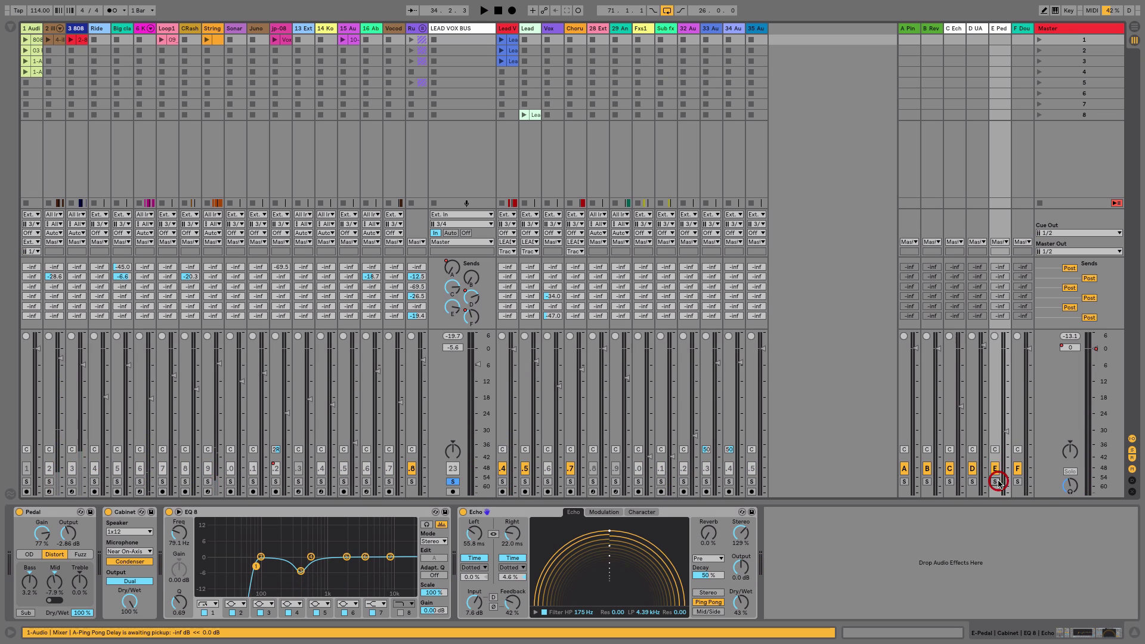
pyautogui.scroll(-1, 1012, 435)
pyautogui.scroll(-3, 1006, 434)
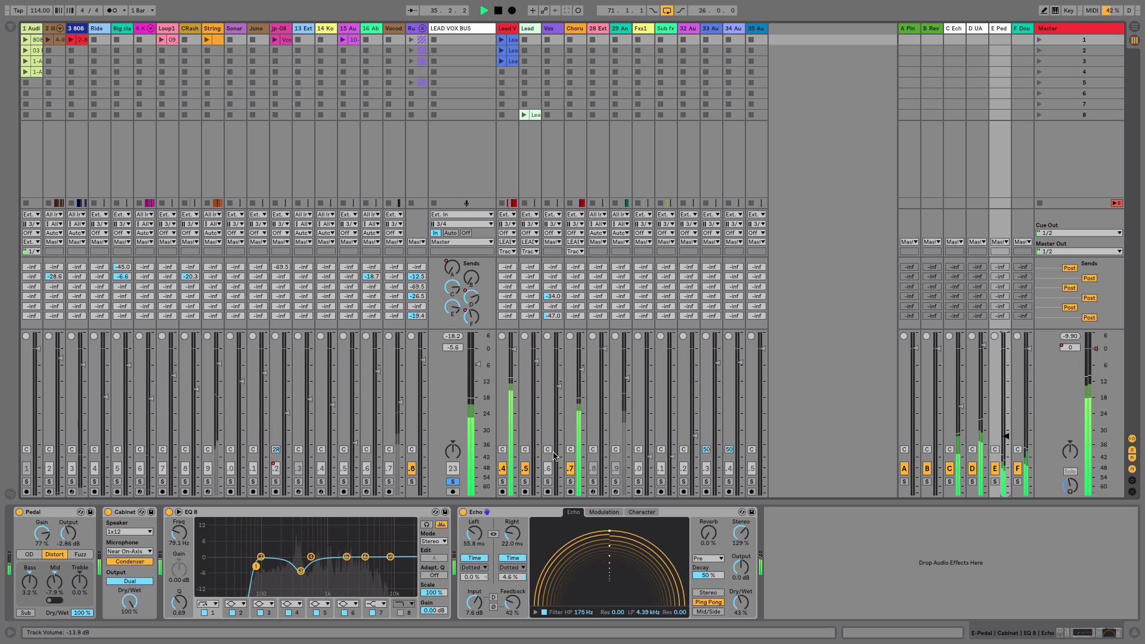
pyautogui.click(453, 482)
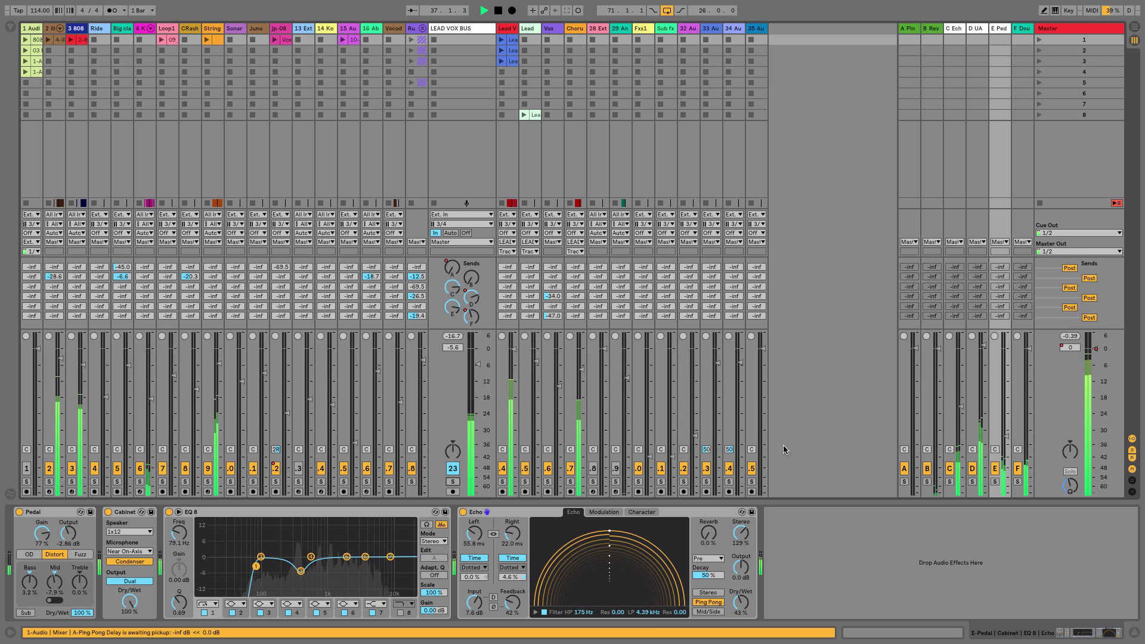
# - Examine the Doubler4 Stereo plug-in on the F return, including its preset list and Direct switch, and close its window
pyautogui.press('Tab')
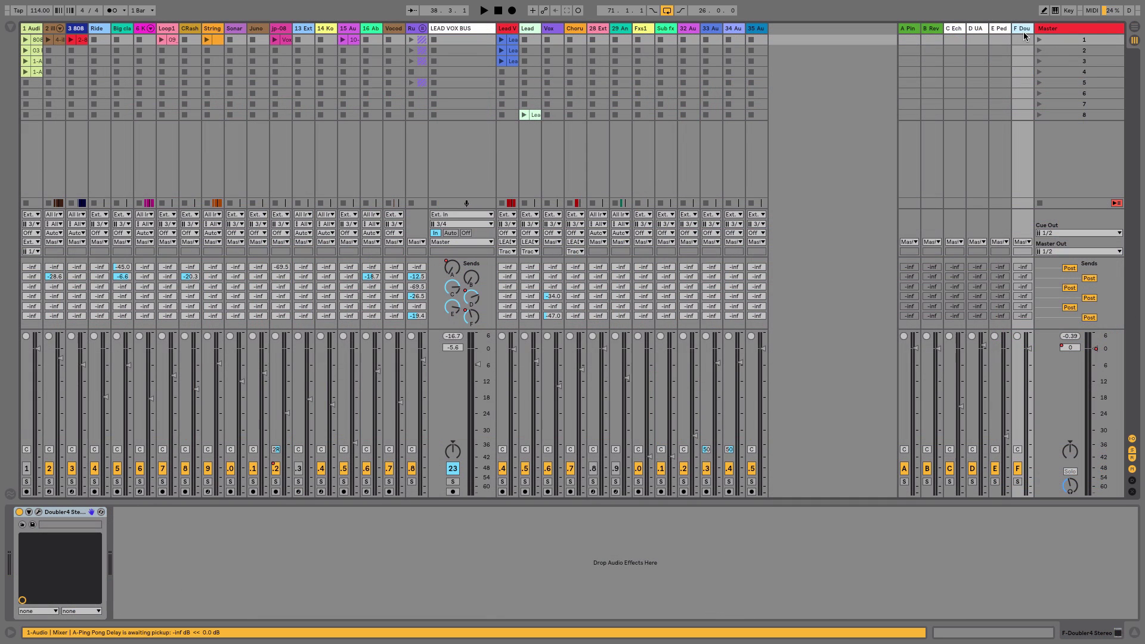
pyautogui.click(35, 515)
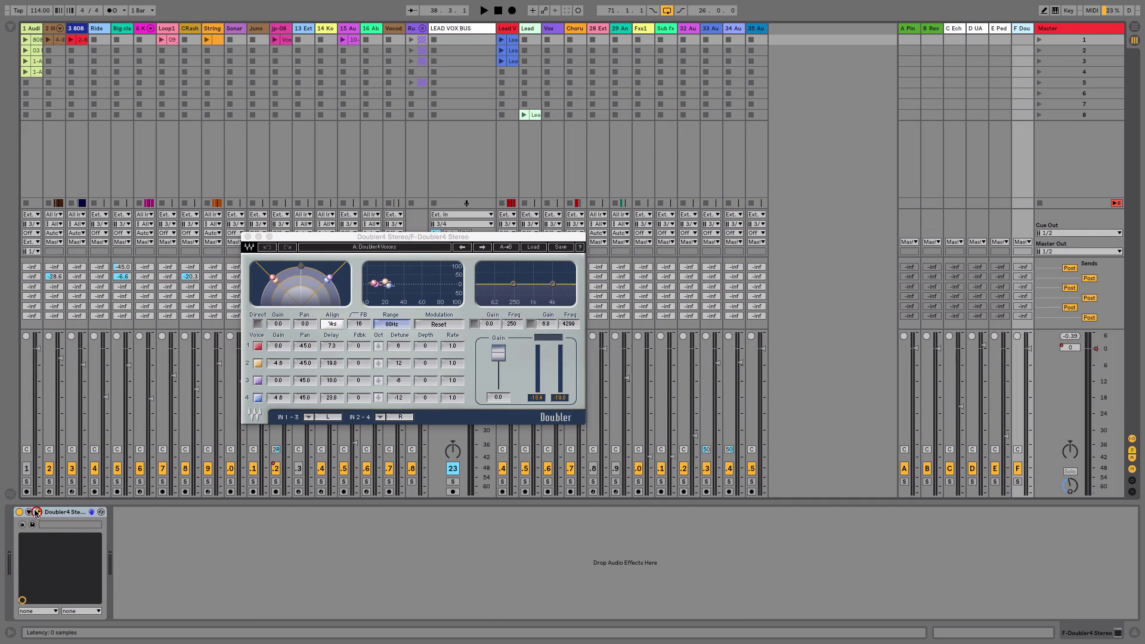
pyautogui.click(534, 248)
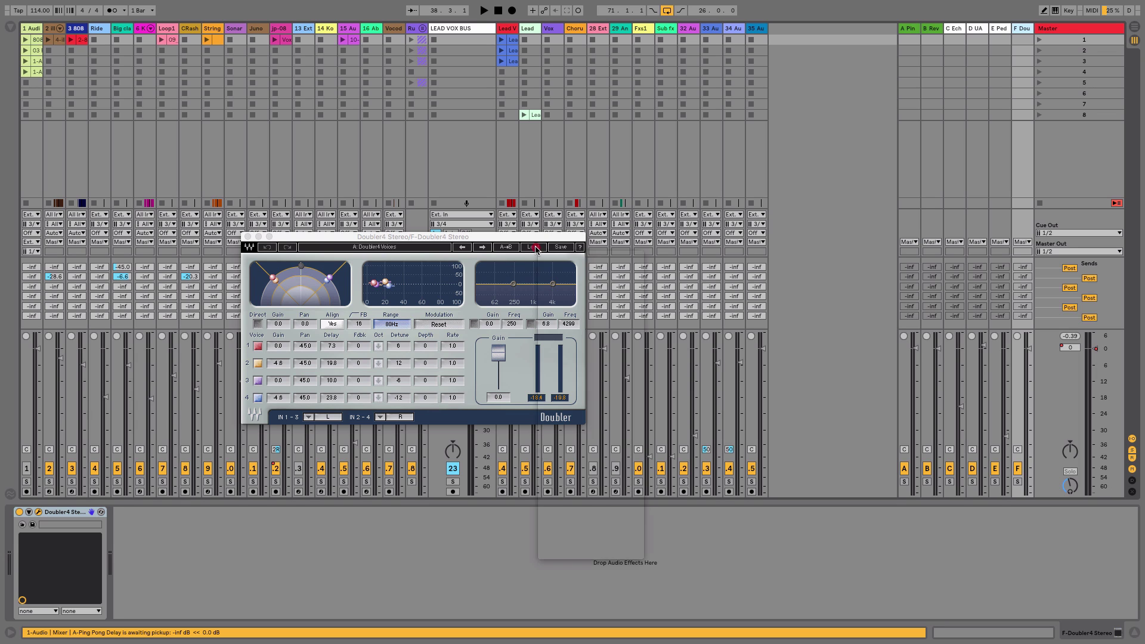
pyautogui.click(468, 236)
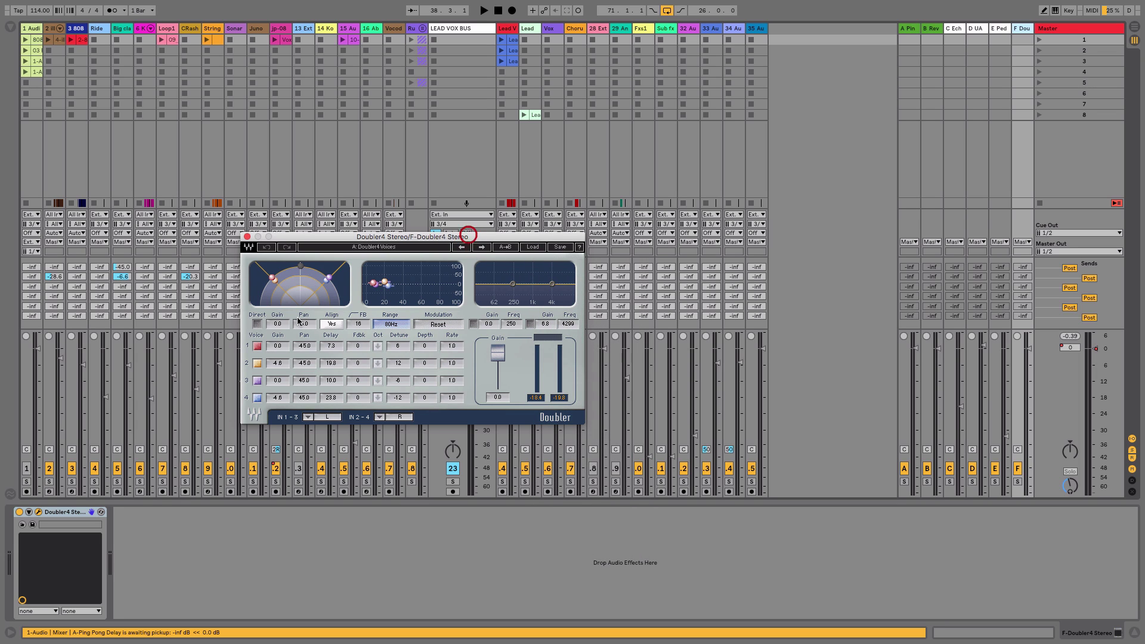
pyautogui.click(257, 325)
pyautogui.click(257, 325)
pyautogui.click(247, 237)
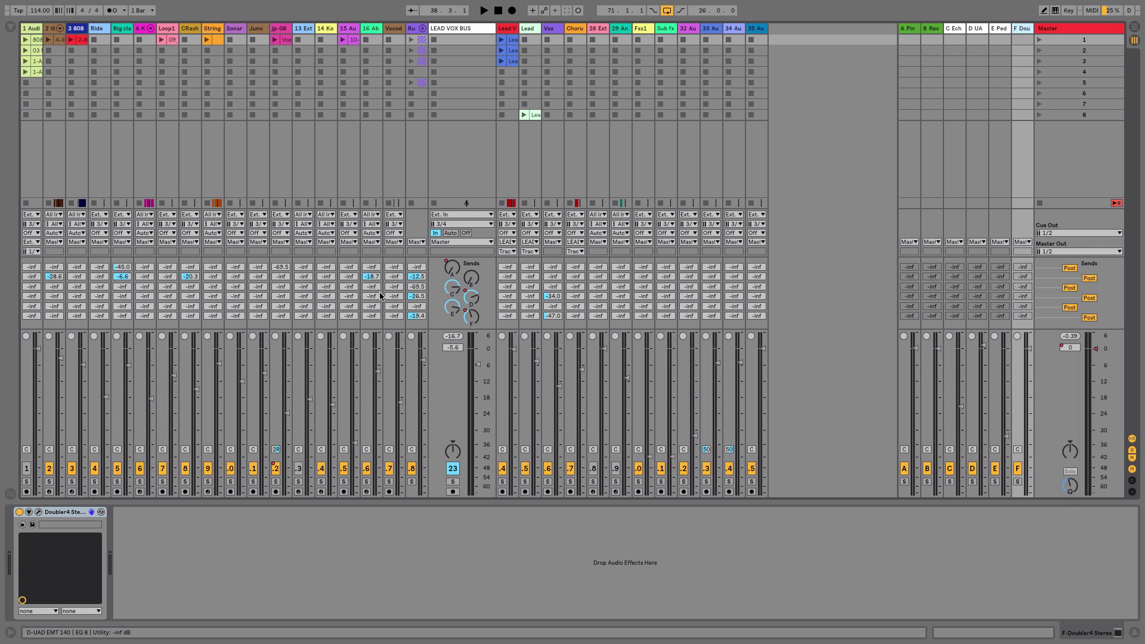
# - Place the insert marker at bar 49 on the Lead Vocal track in Arrangement View
pyautogui.press('Tab')
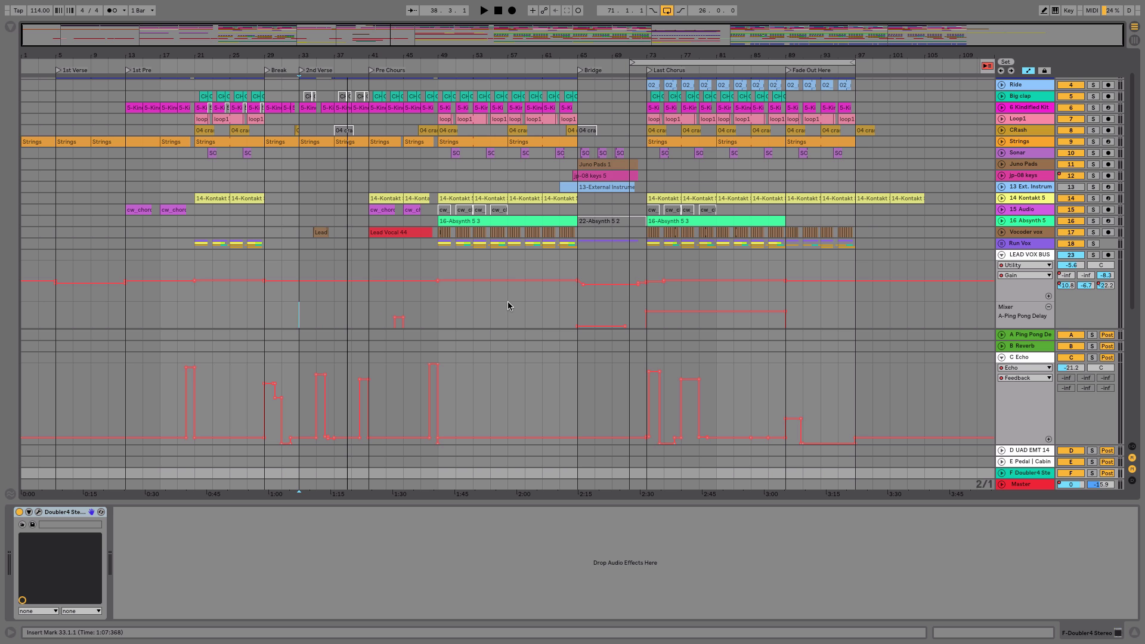
pyautogui.scroll(-5, 603, 297)
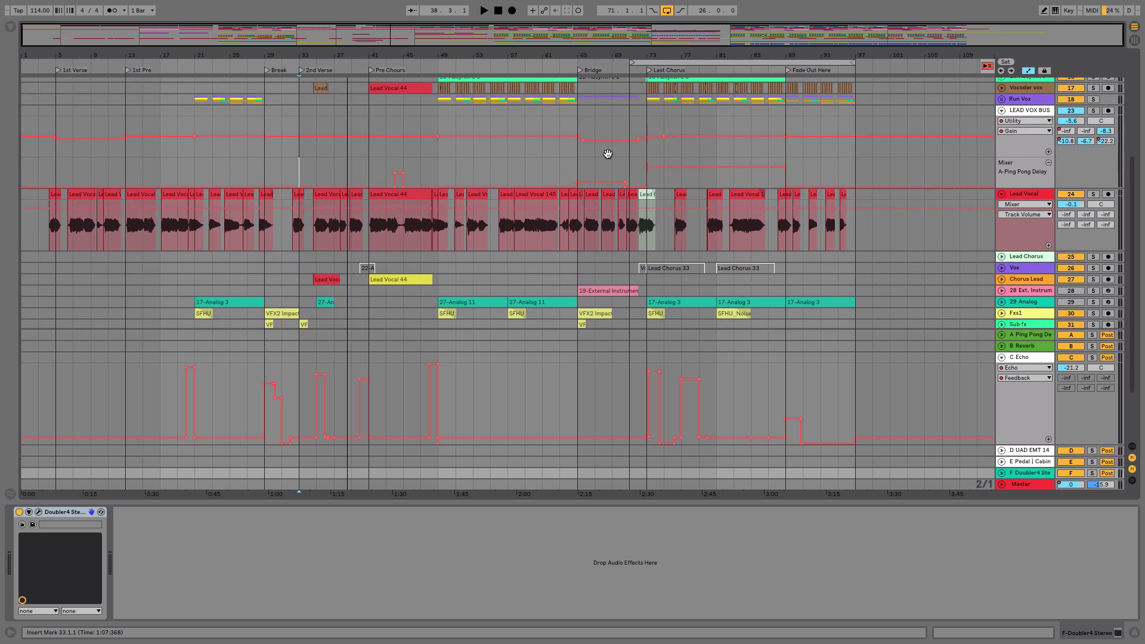
pyautogui.click(607, 155)
pyautogui.scroll(-3, 864, 271)
pyautogui.scroll(5, 864, 292)
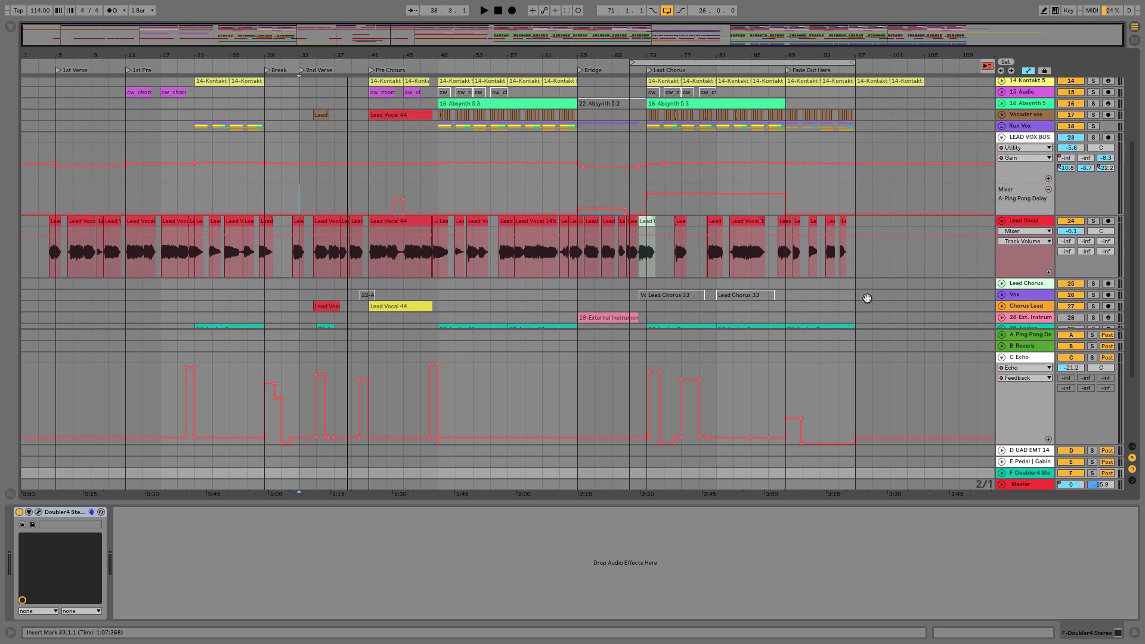
pyautogui.click(867, 298)
pyautogui.click(437, 266)
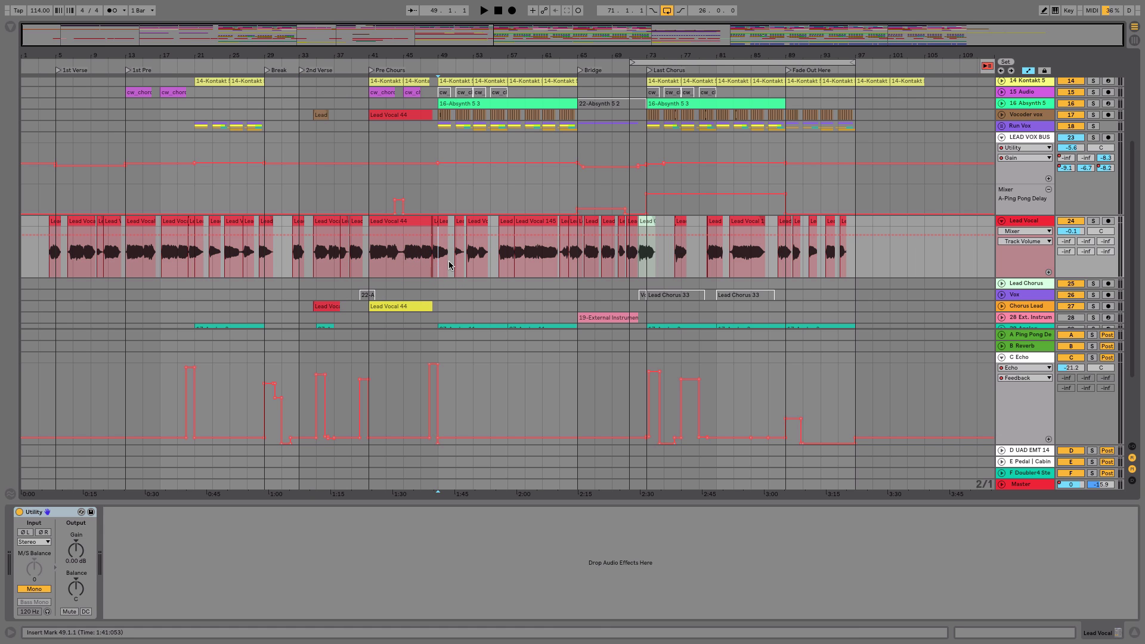
# - Show the automation of LEAD VOX BUS's send to the F Doubler4 Stereo return
pyautogui.press('Tab')
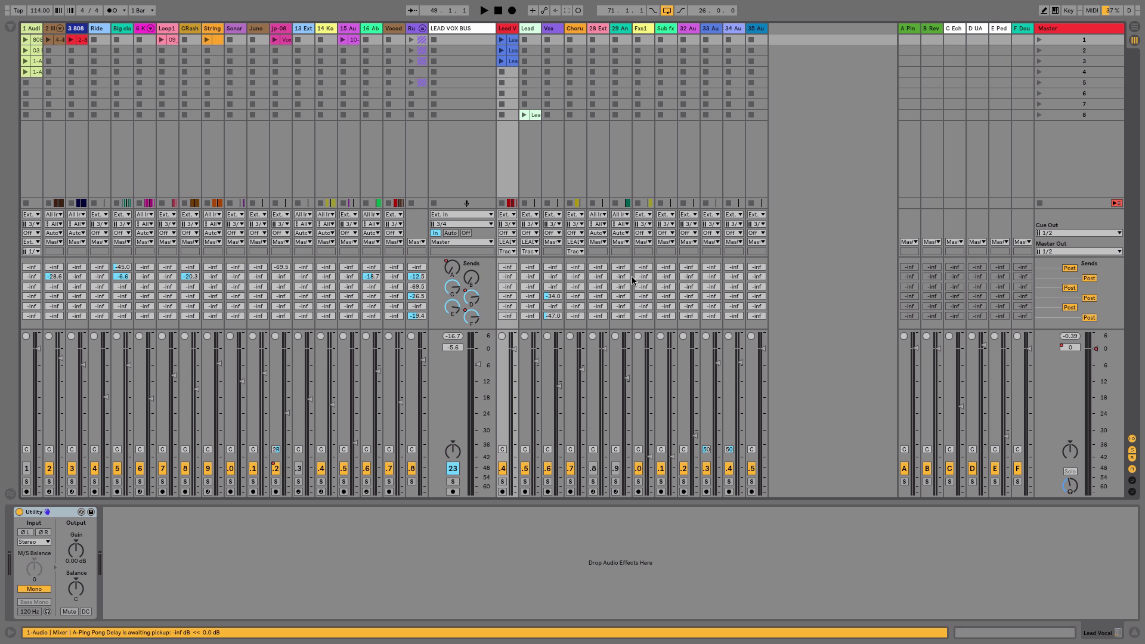
pyautogui.rightClick(470, 315)
pyautogui.click(499, 344)
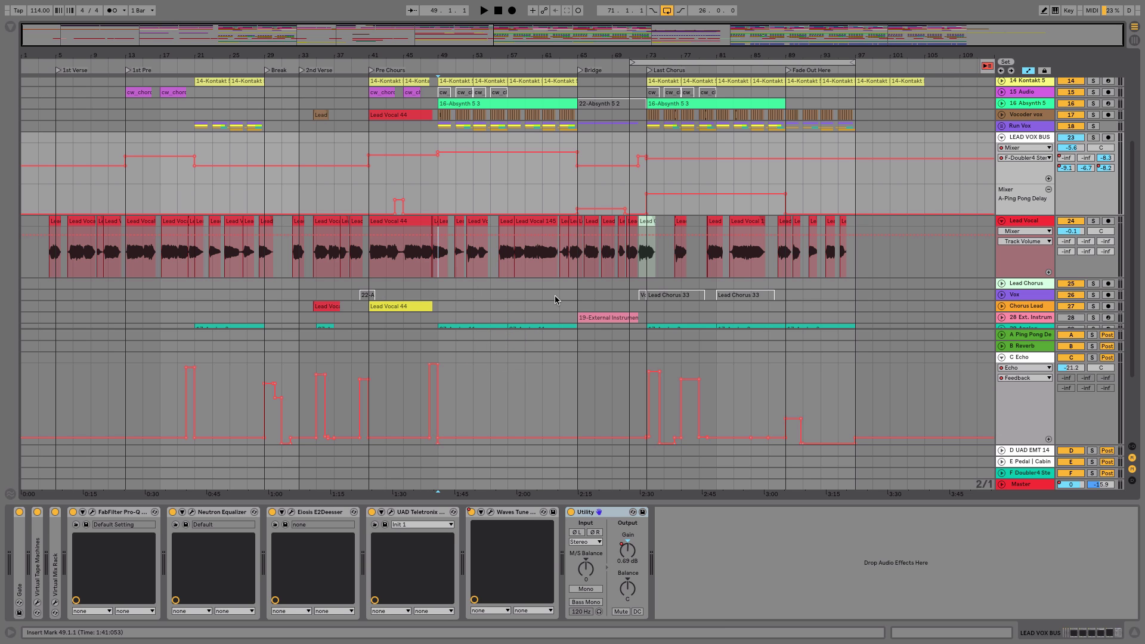
# - Play the full mix from bar 49 while following the doubler send automation on LEAD VOX BUS
pyautogui.moveTo(549, 51); pyautogui.dragTo(565, 219)
pyautogui.click(344, 261)
pyautogui.press('space')
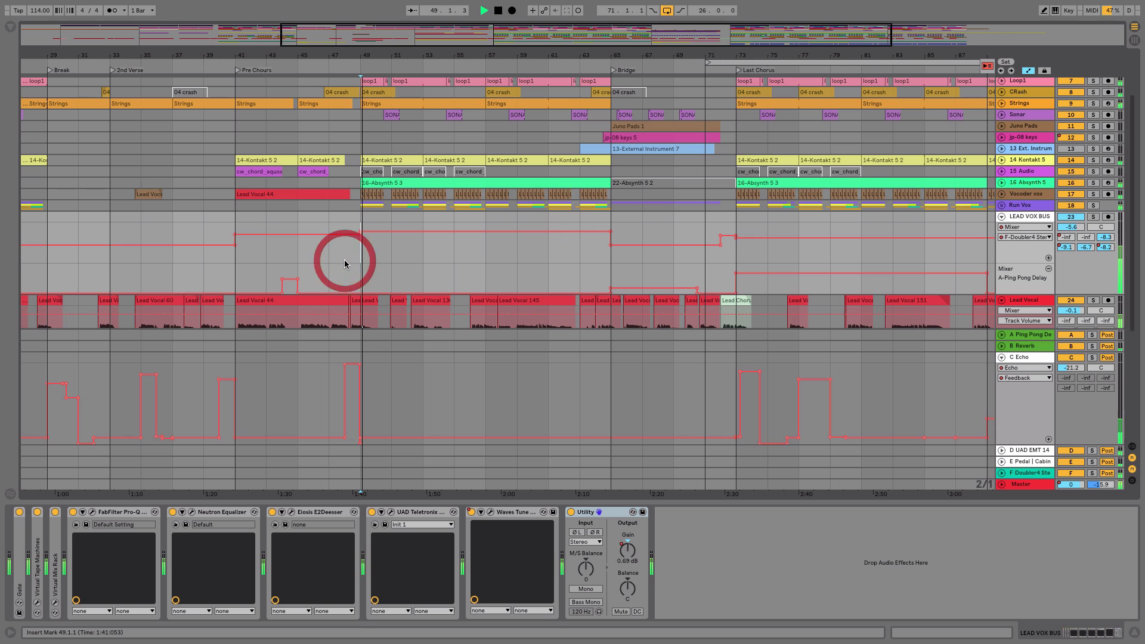
pyautogui.scroll(-2, 467, 288)
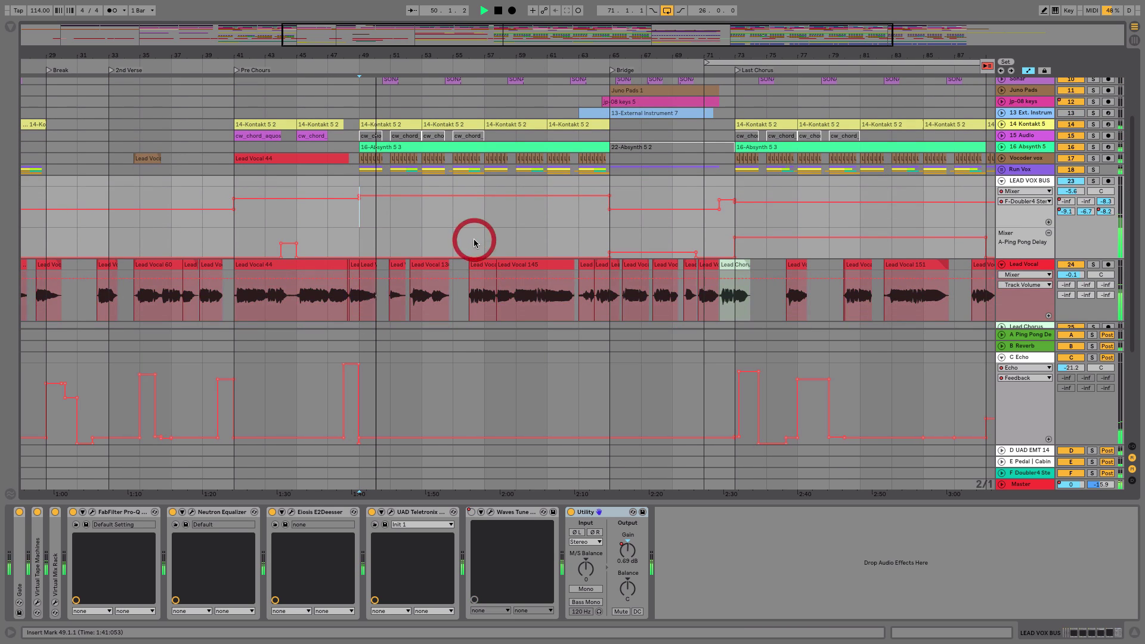
# - Hide the automation envelopes in Arrangement View while the full mix keeps playing
pyautogui.click(474, 241)
pyautogui.press('a')
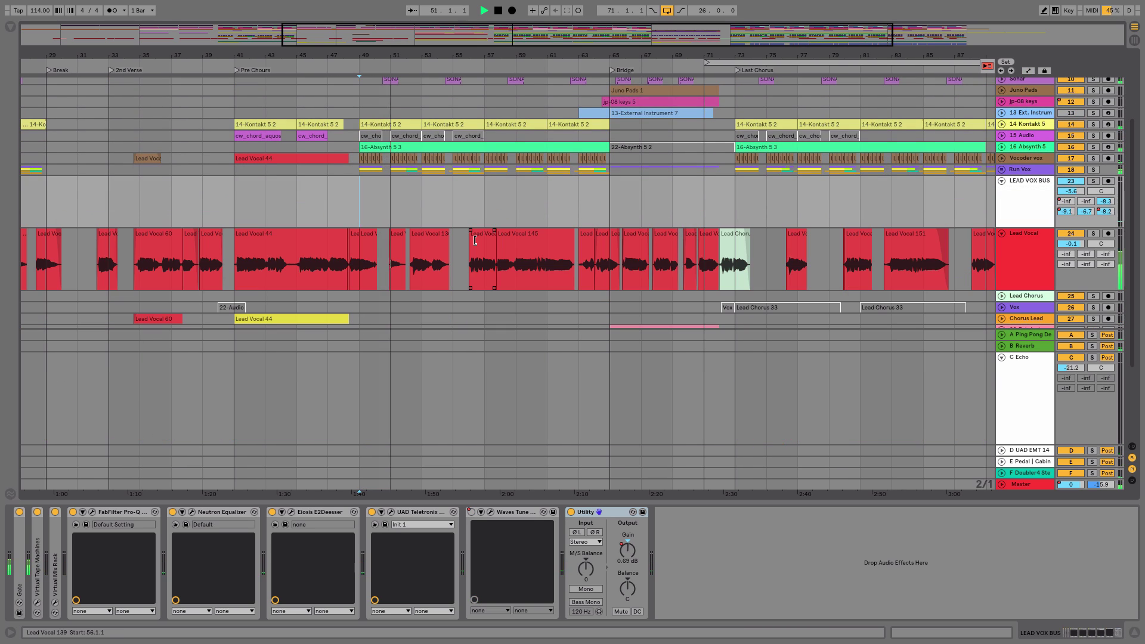
pyautogui.click(507, 257)
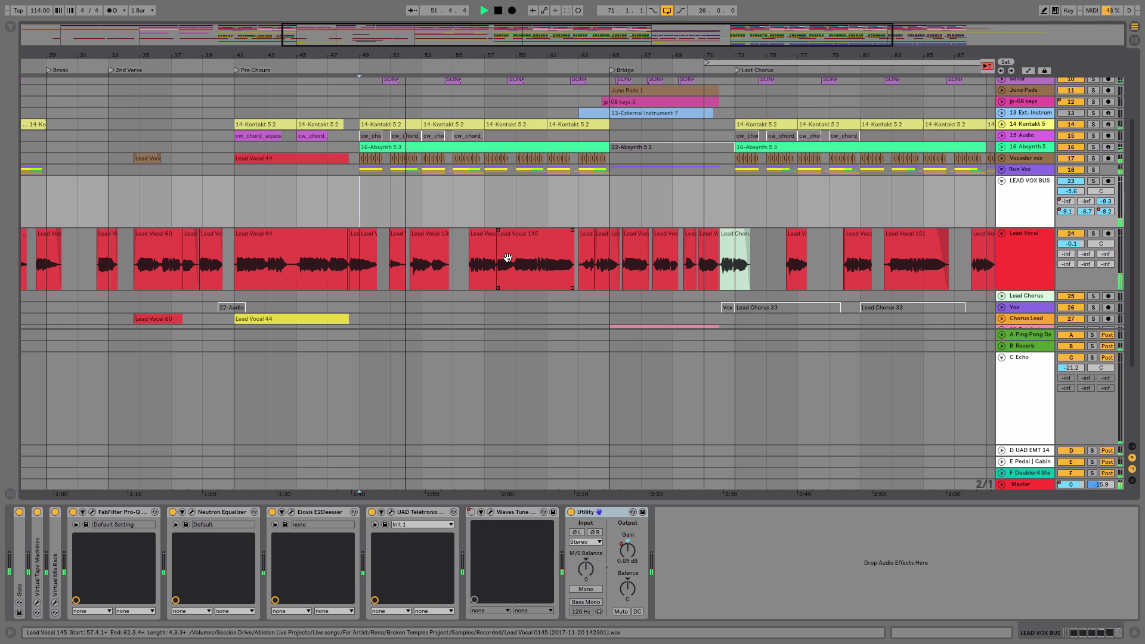
# - Check the LEAD VOX BUS channel in the Session View mixer during playback and return to Arrangement View
pyautogui.press('Tab')
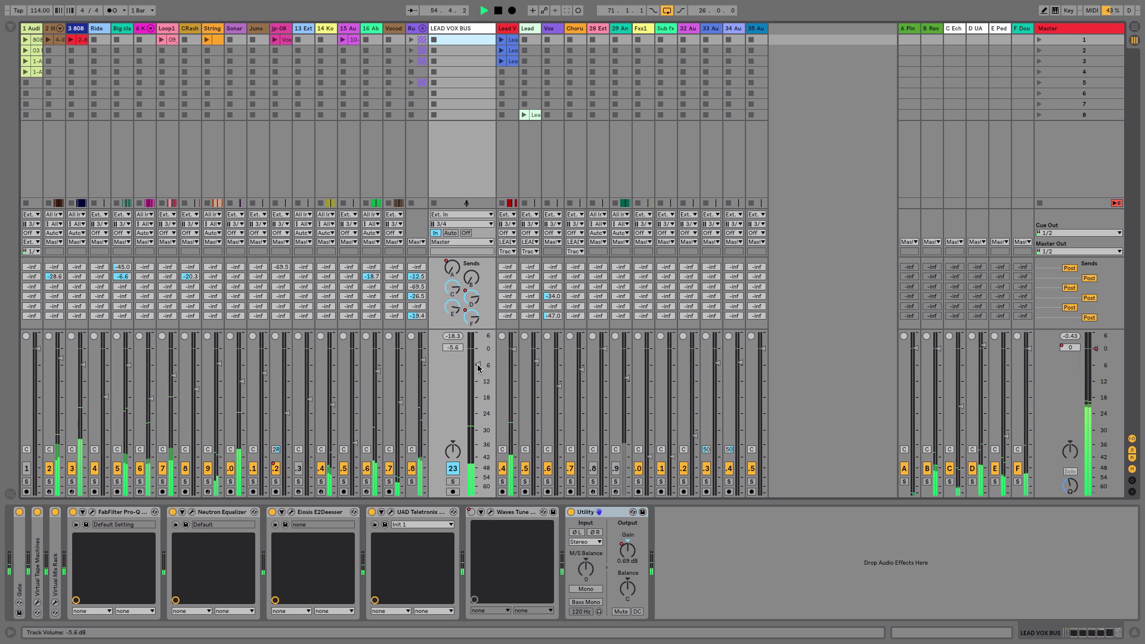
pyautogui.press('Tab')
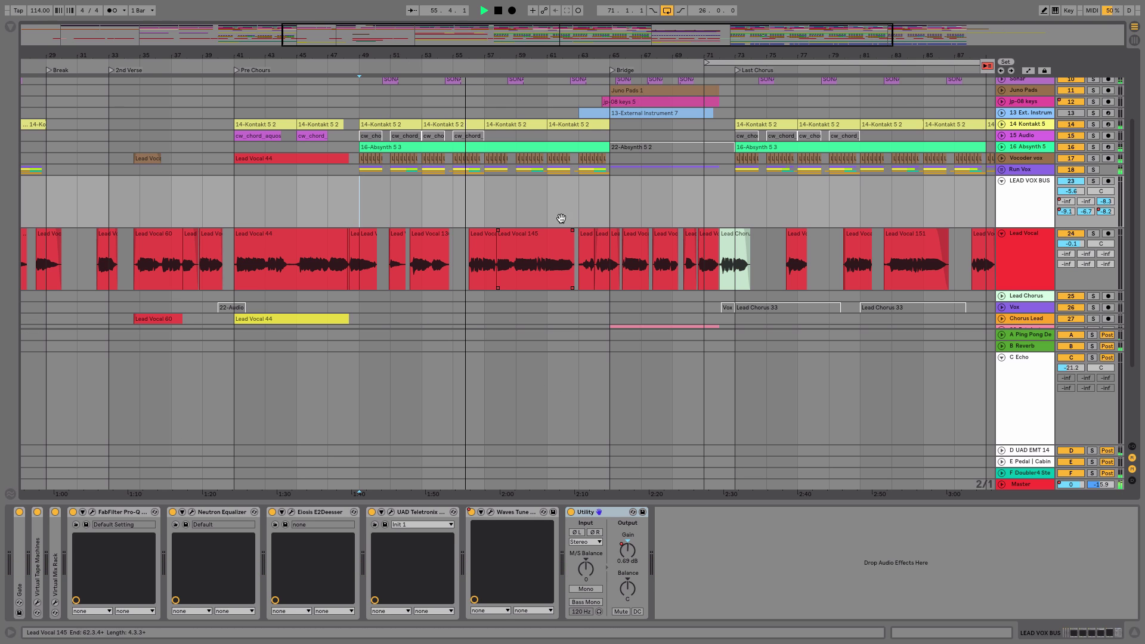
# - Show the browser beside the arrangement
pyautogui.moveTo(561, 218); pyautogui.dragTo(539, 263)
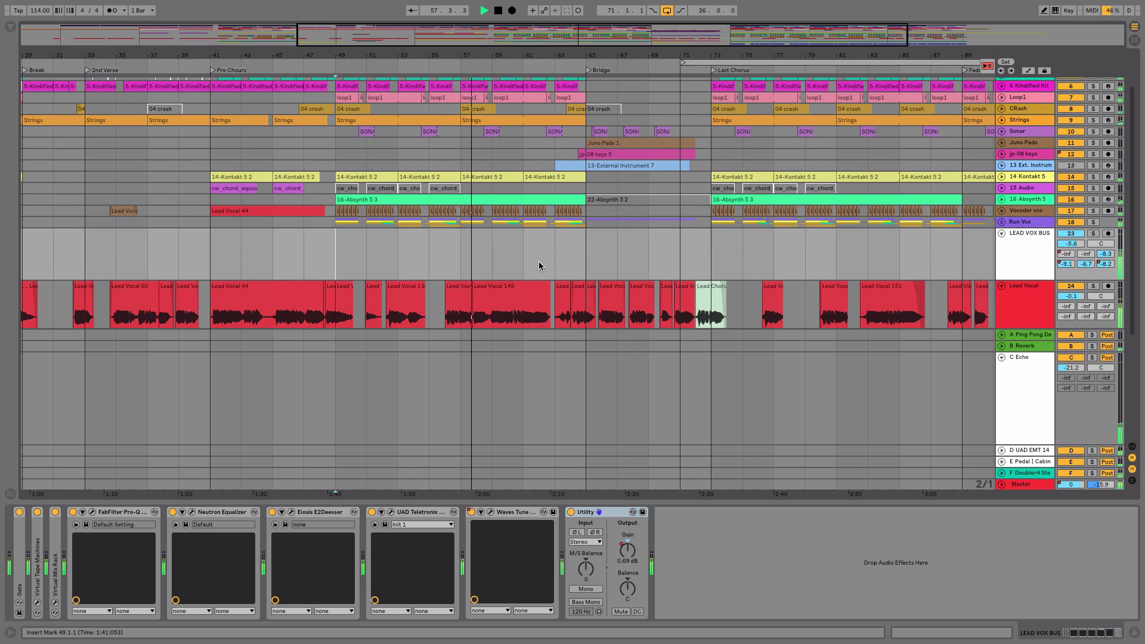
pyautogui.moveTo(539, 266); pyautogui.dragTo(545, 225)
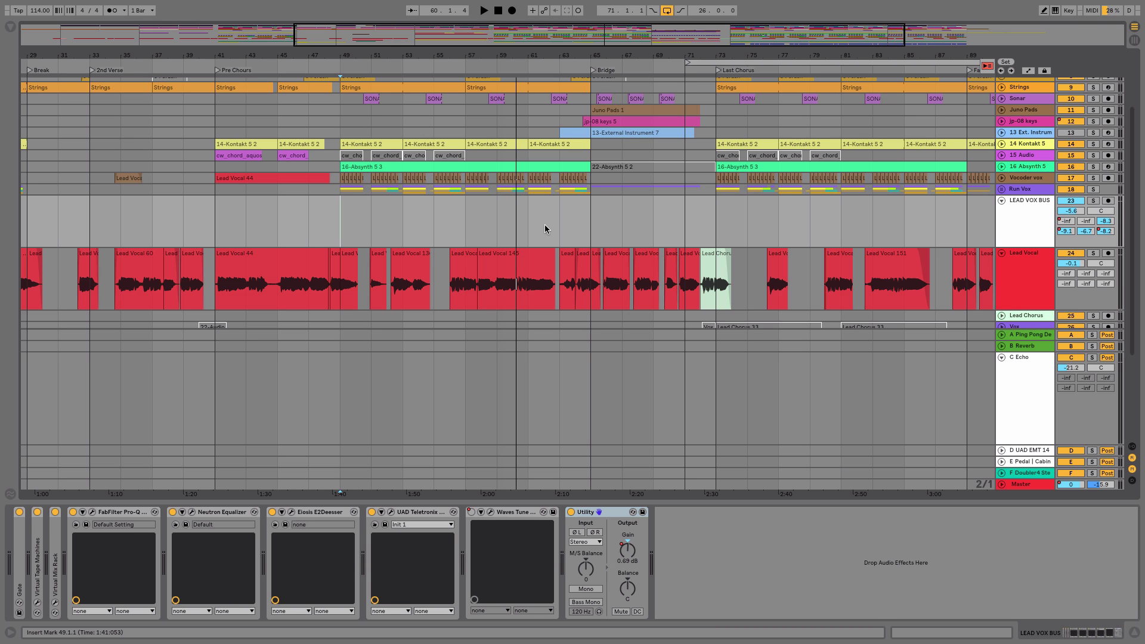
pyautogui.press('super+alt+b')
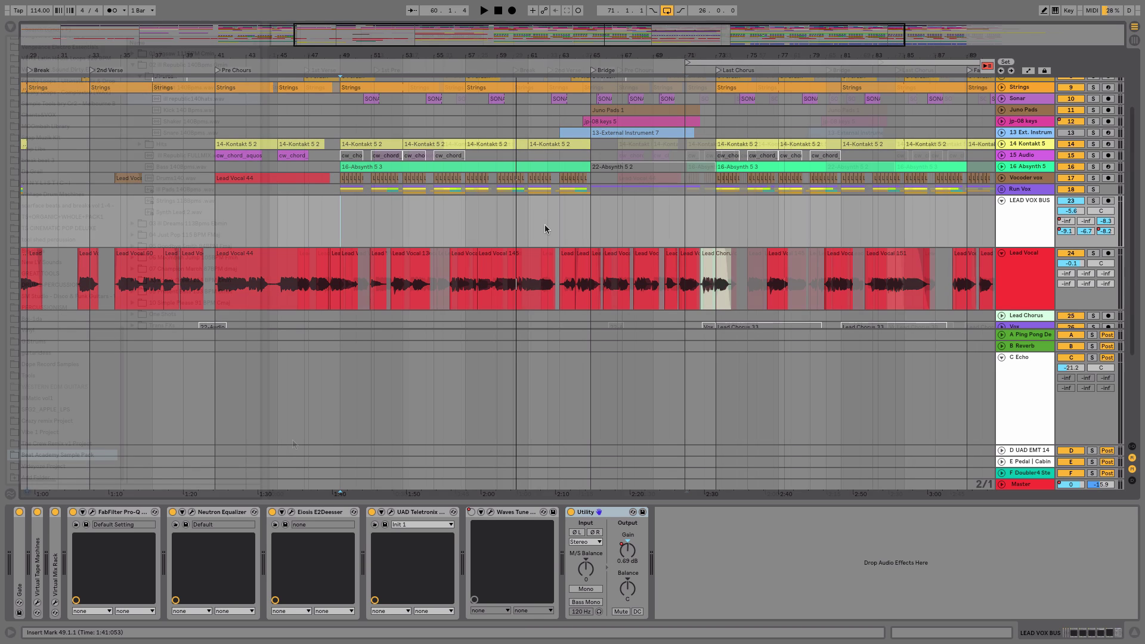